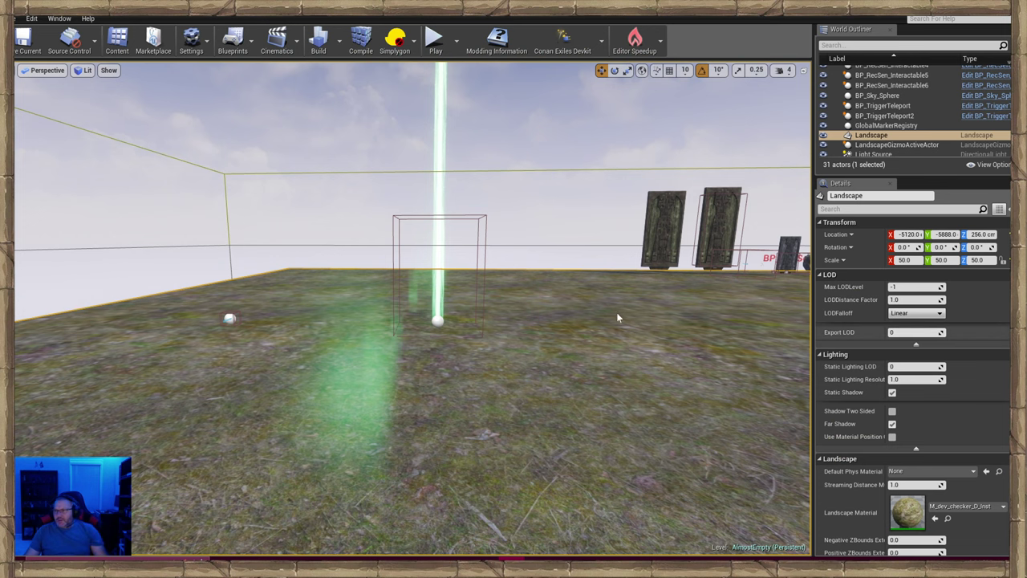
Start a play preview from the ground in front of the green light beam.
mouse_move(539, 317)
right_mouse_down()
mouse_move(531, 327)
mouse_move(543, 301)
mouse_move(546, 325)
mouse_move(531, 331)
mouse_move(554, 329)
right_mouse_up()
key("w")
key("w")
key("s")
key("d")
right_click(508, 484)
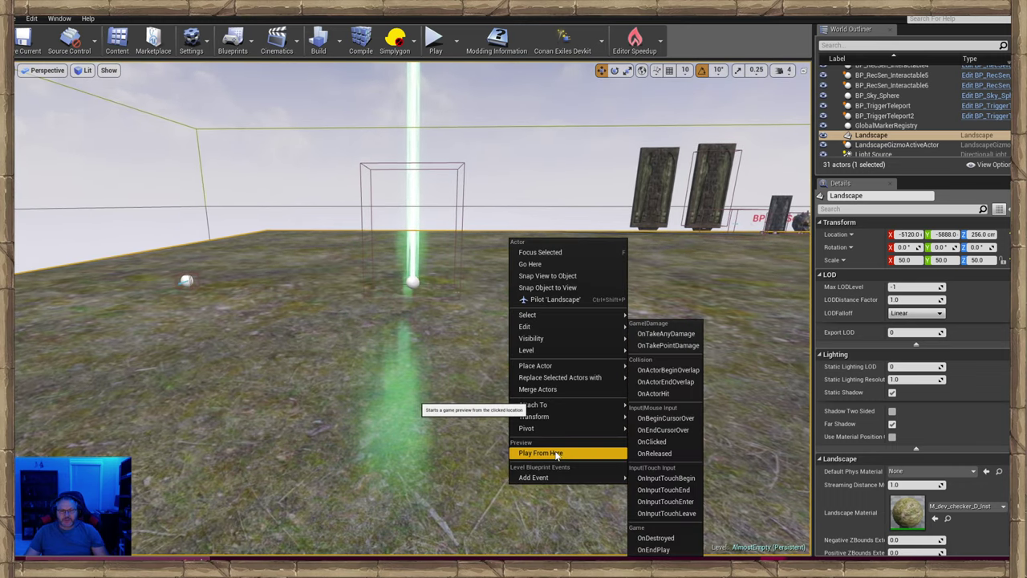
left_click(553, 455)
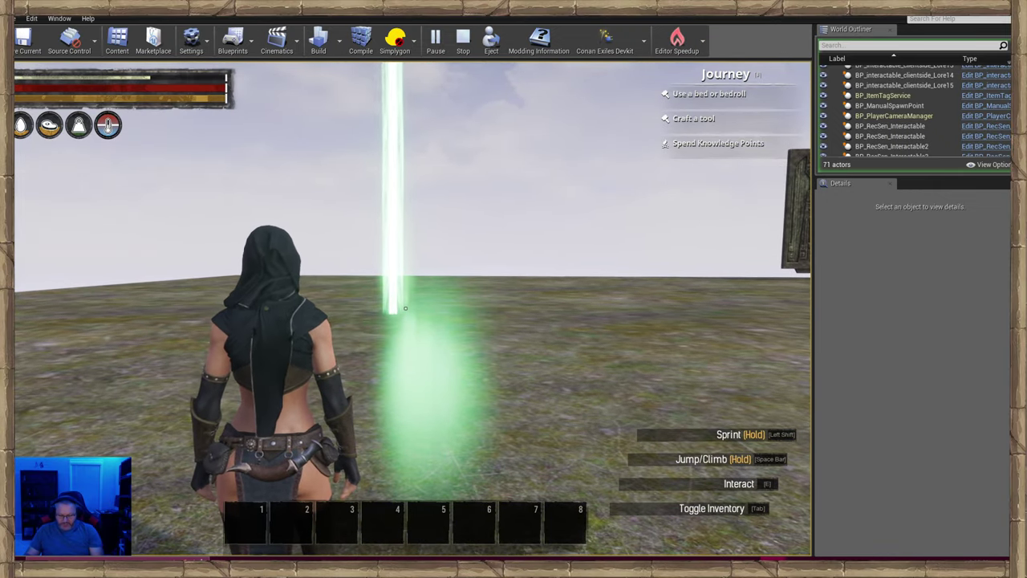
Enable Cloak, God and NoSprintCost and turn off Eating in the in-game Admin Panel.
key("Insert")
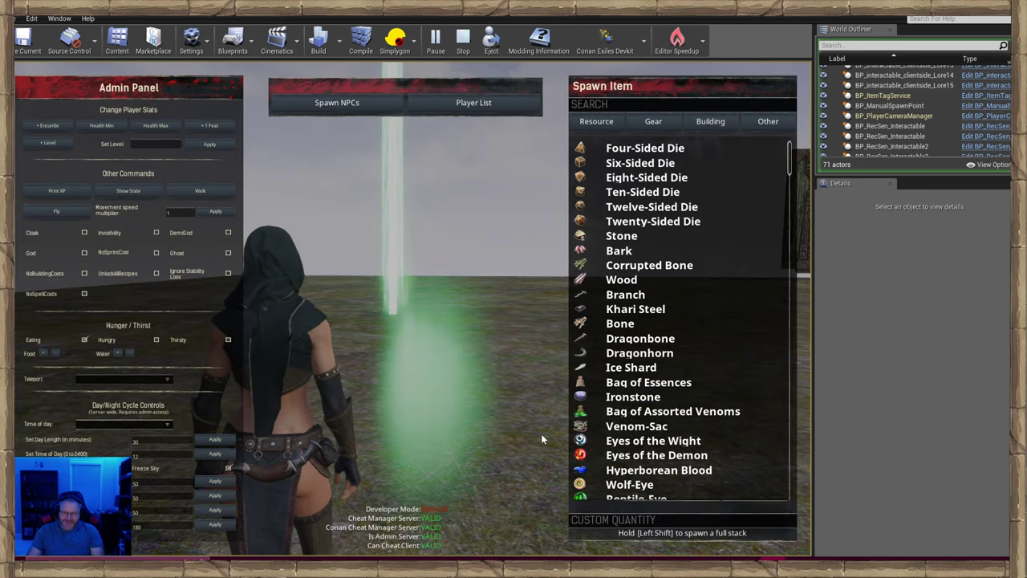
left_click(84, 233)
left_click(84, 253)
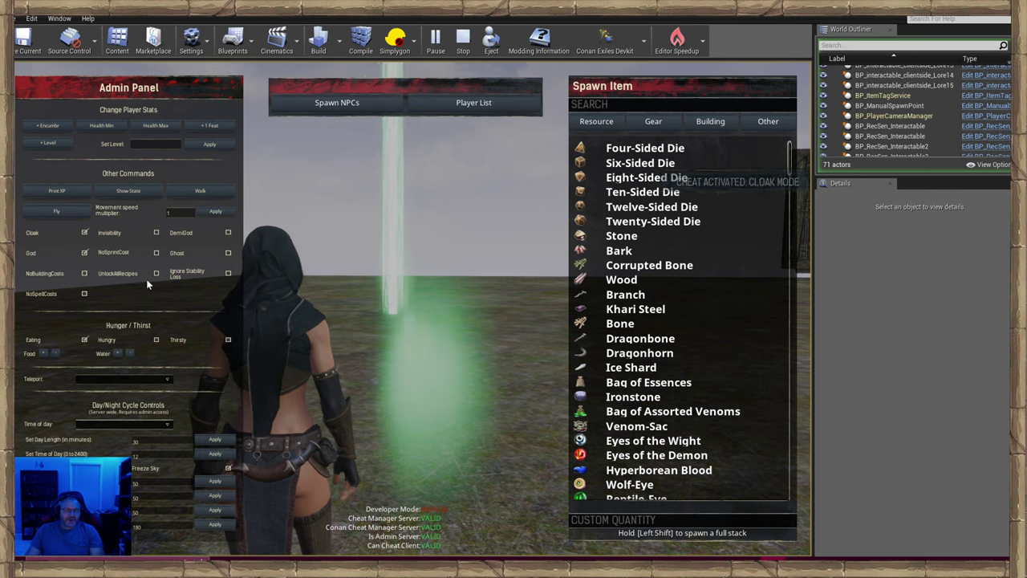
left_click(156, 252)
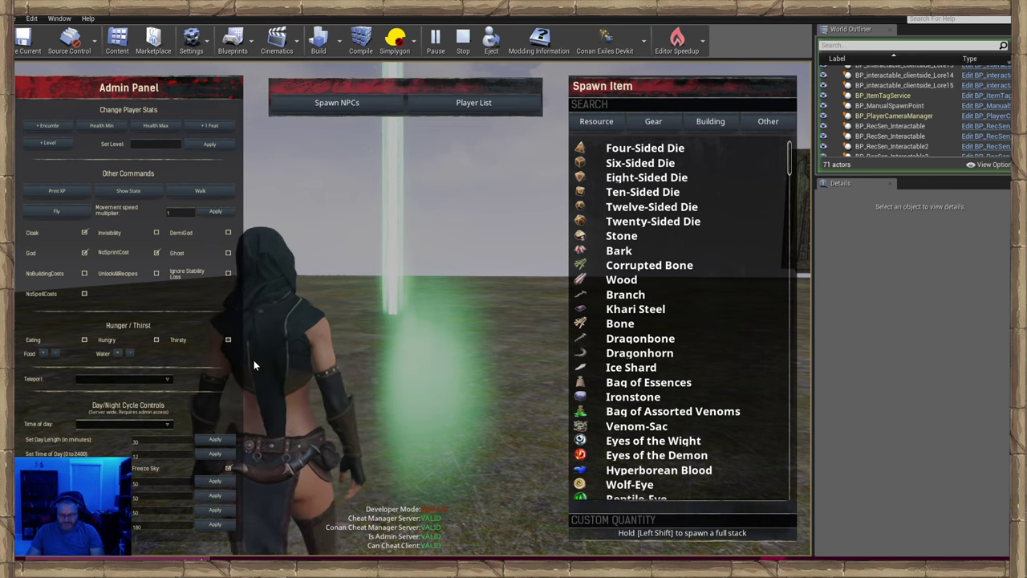
key("Escape")
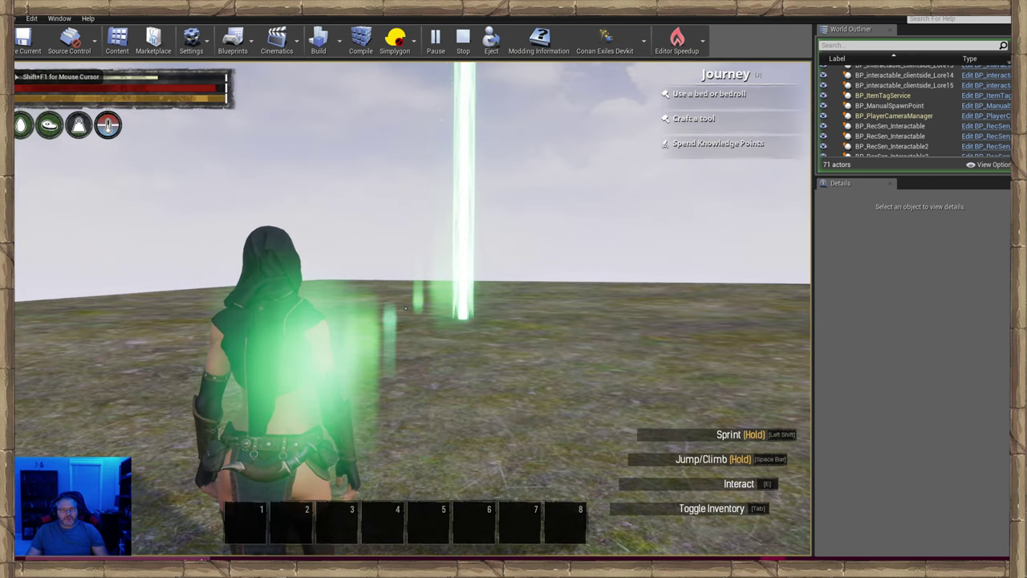
Walk the character through the green beam to test the teleport to the carved stone slabs, and end the preview.
key("w")
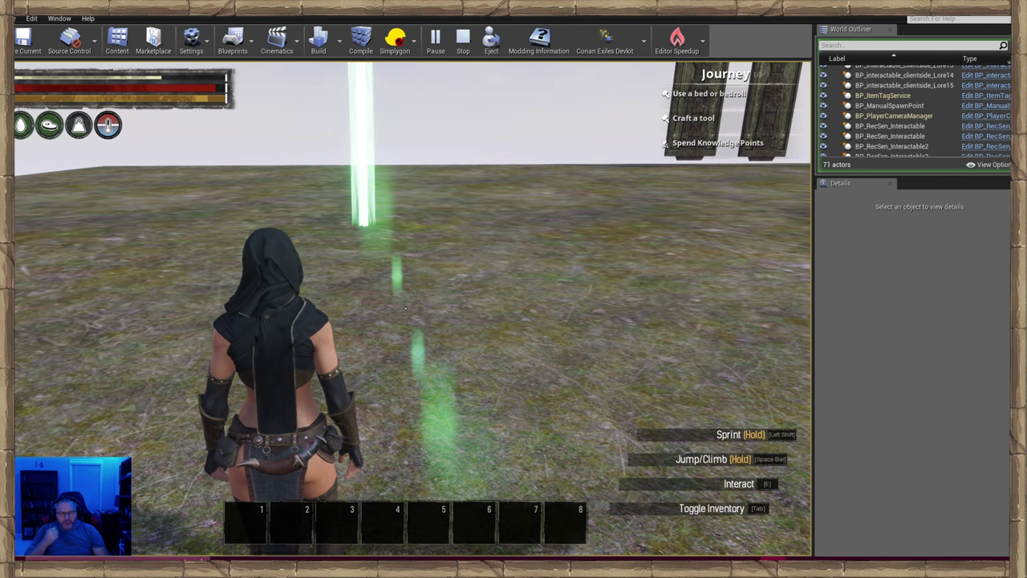
key("d")
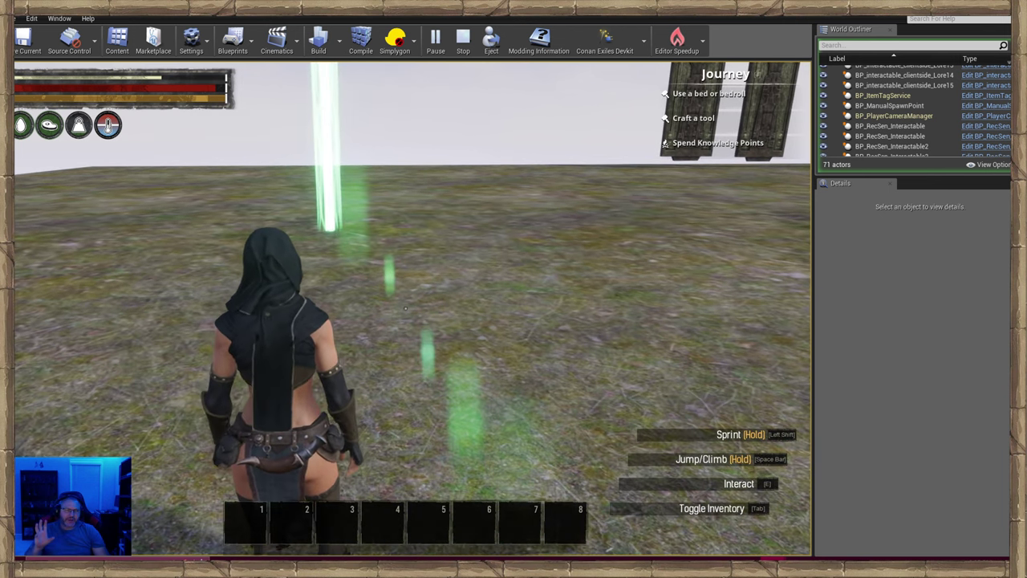
key("a")
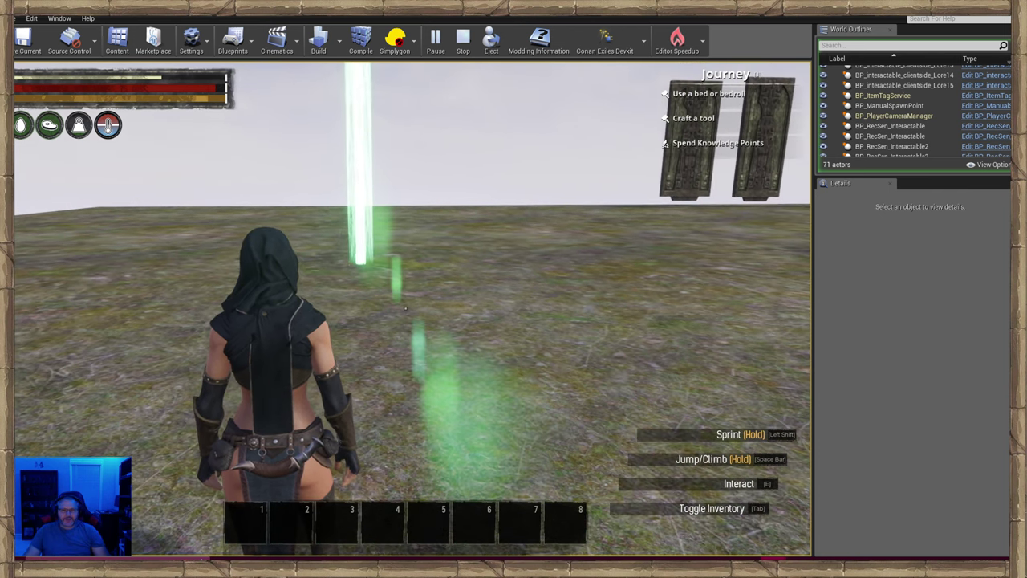
key("d")
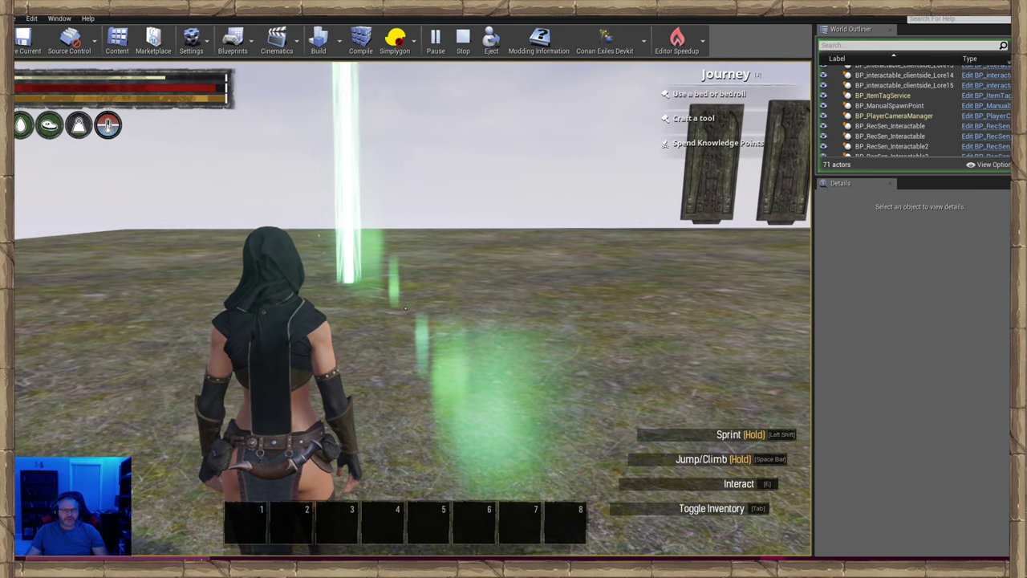
key("w")
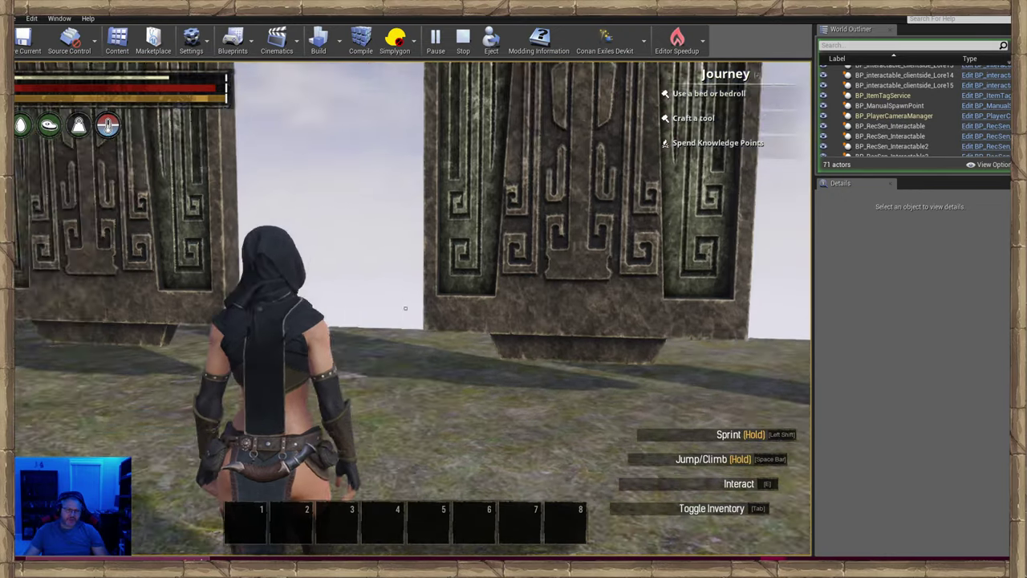
key("w")
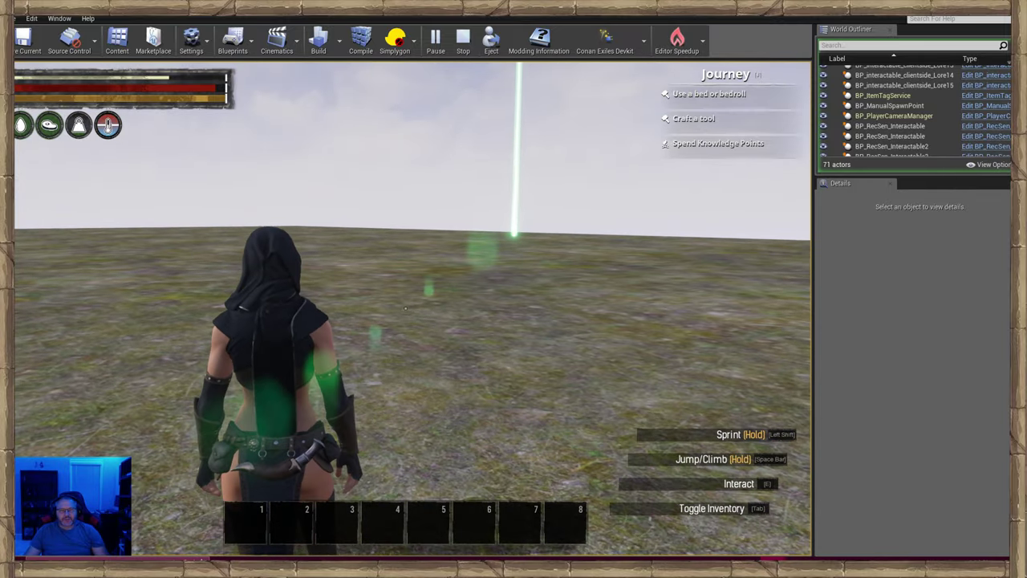
key("w")
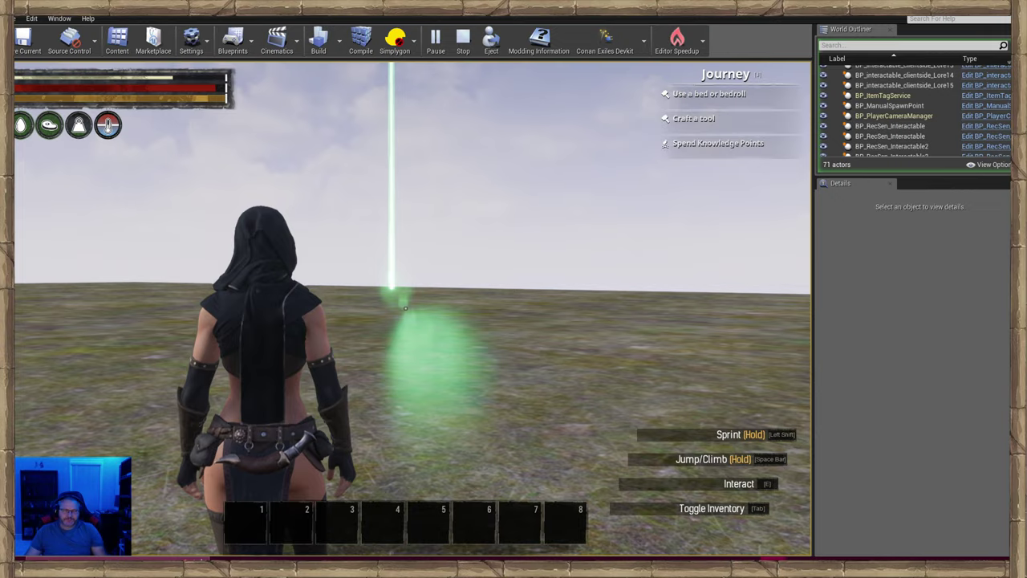
key("Escape")
Select the teleport trigger actor at the base of the green beam.
key("w")
mouse_move(346, 399)
right_mouse_down()
mouse_move(342, 366)
mouse_move(374, 365)
mouse_move(321, 365)
mouse_move(381, 449)
mouse_move(368, 392)
mouse_move(361, 398)
right_mouse_up()
key("w")
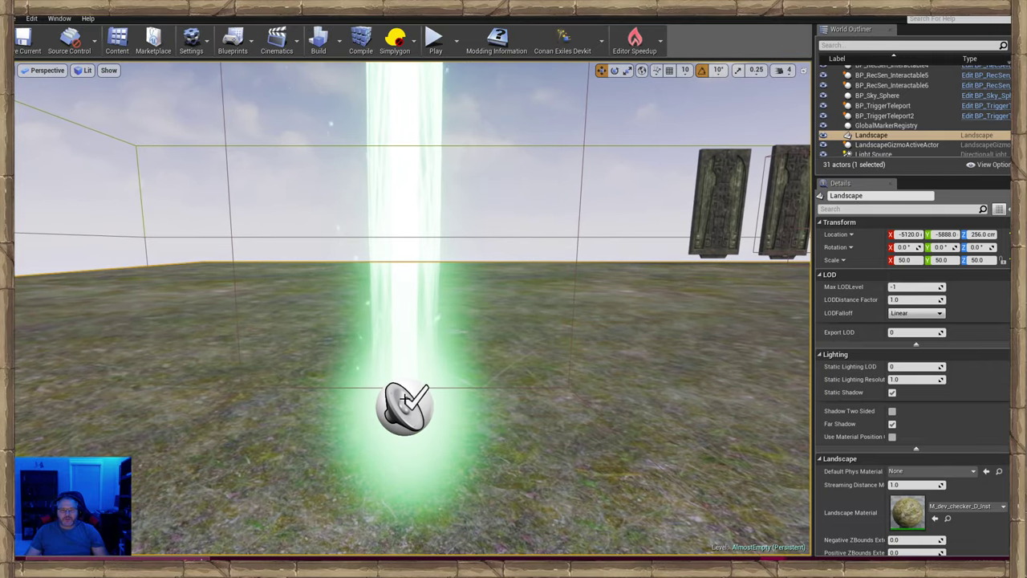
left_click(406, 399)
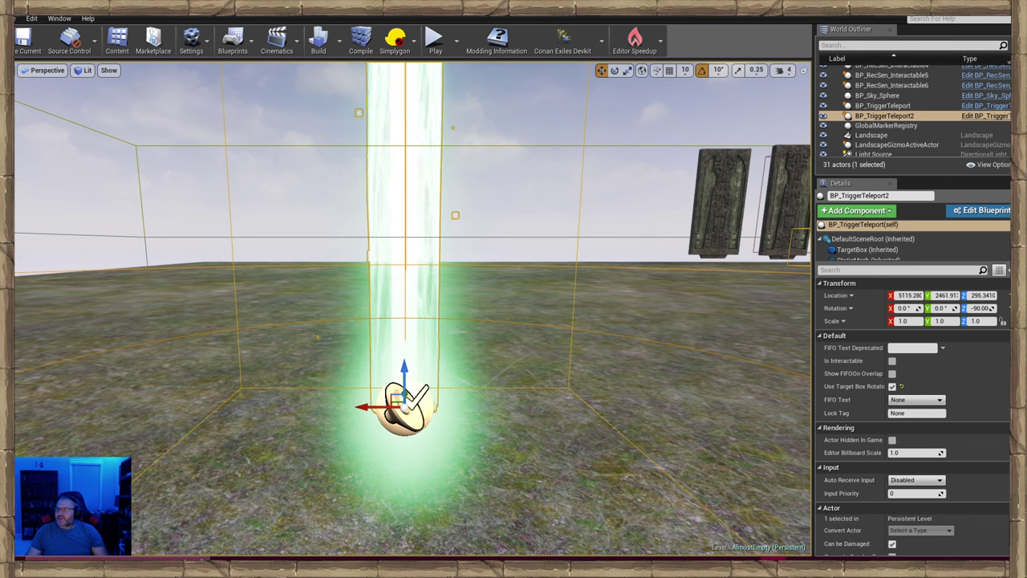
Locate the BP_TriggerTeleport blueprint among the teleport assets in the enlarged Content Browser.
left_click_drag(1026, 270, 423, 145)
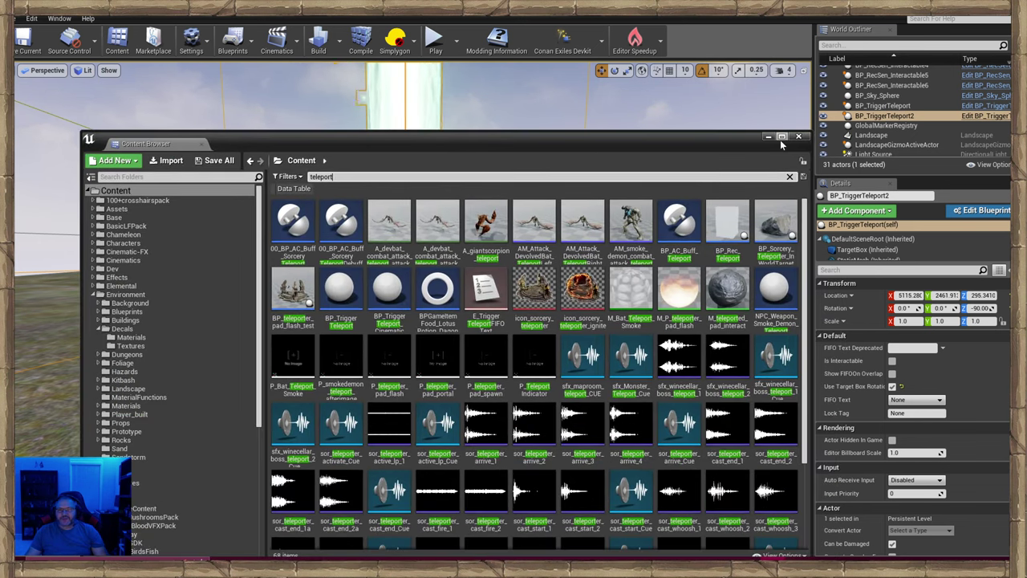
left_click(782, 138)
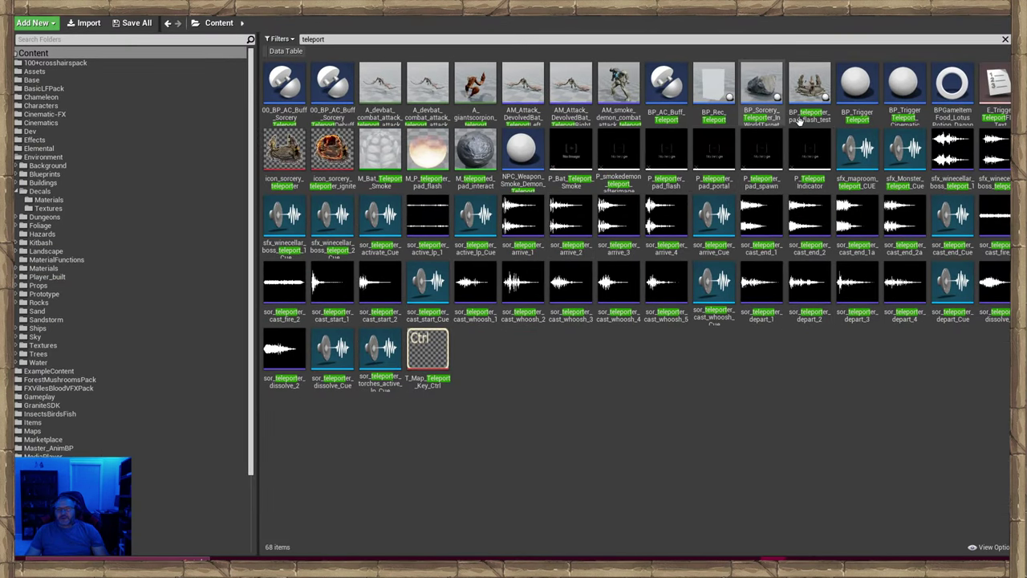
left_click(857, 97)
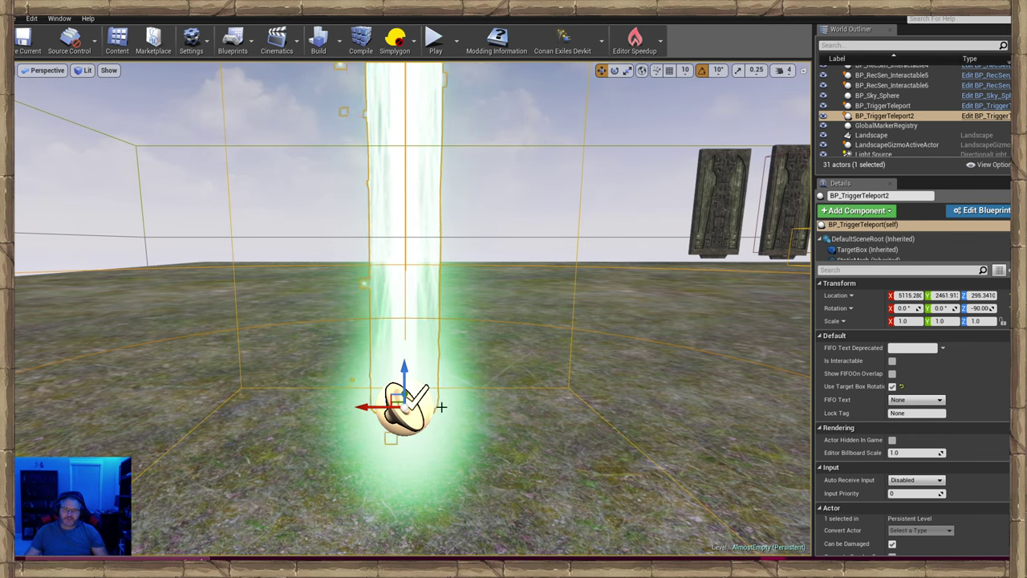
Show all components of the BP_TriggerTeleport2 actor and examine where its TargetBox sits by the carved slabs.
left_click(475, 420)
left_click(400, 408)
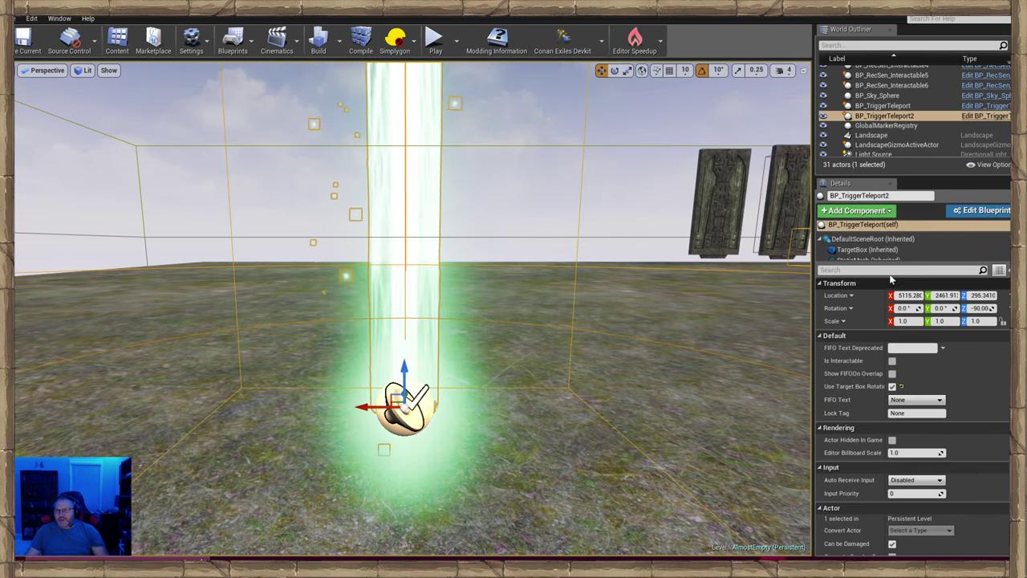
left_click_drag(877, 262, 877, 321)
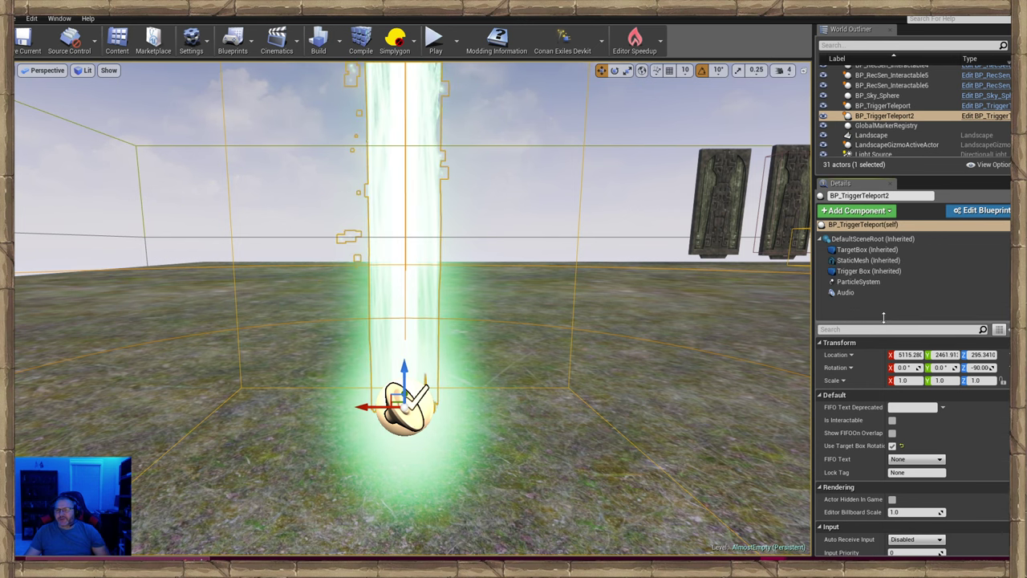
left_click(865, 251)
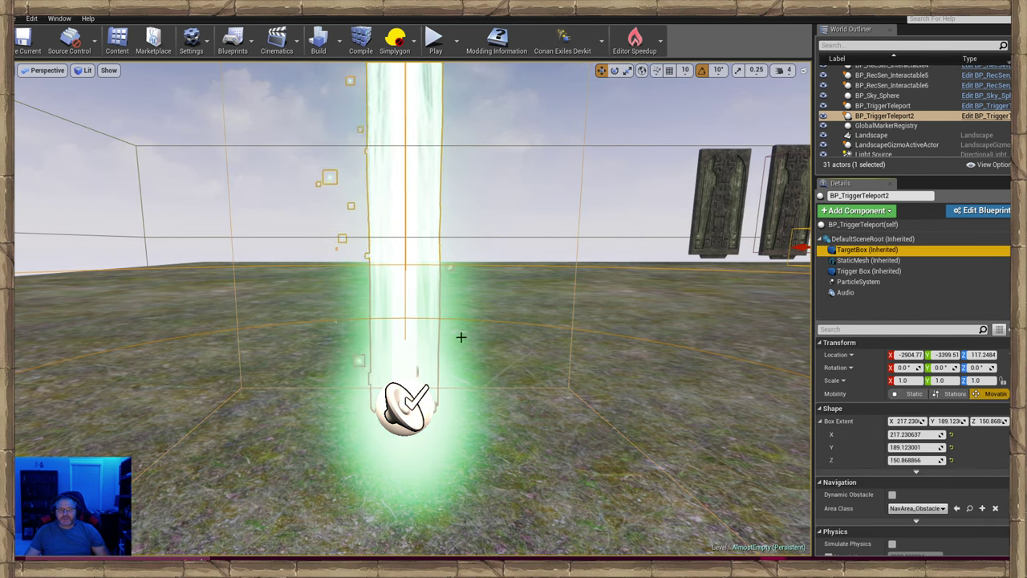
key("f")
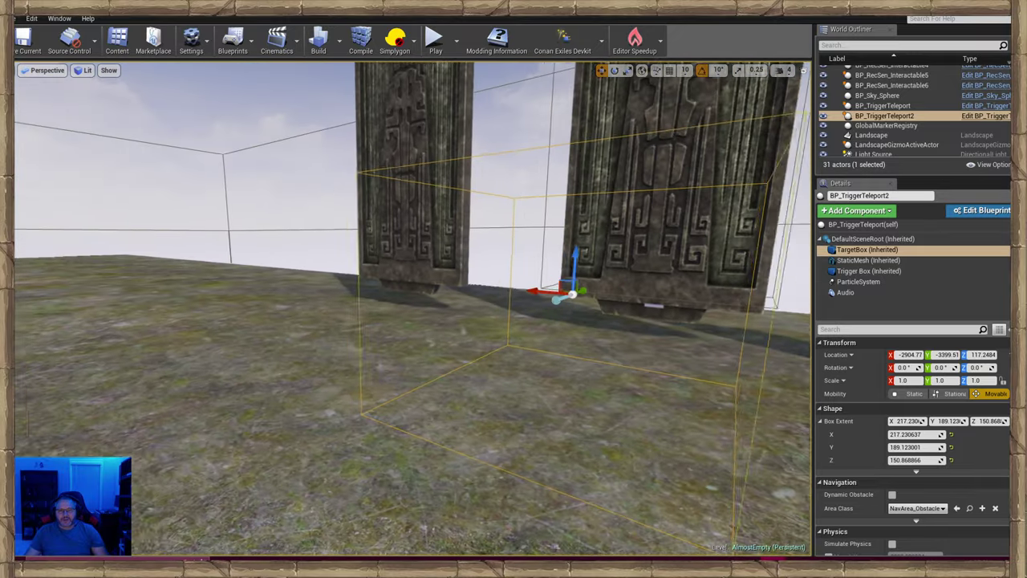
right_click_drag(412, 309, 650, 337)
key("w")
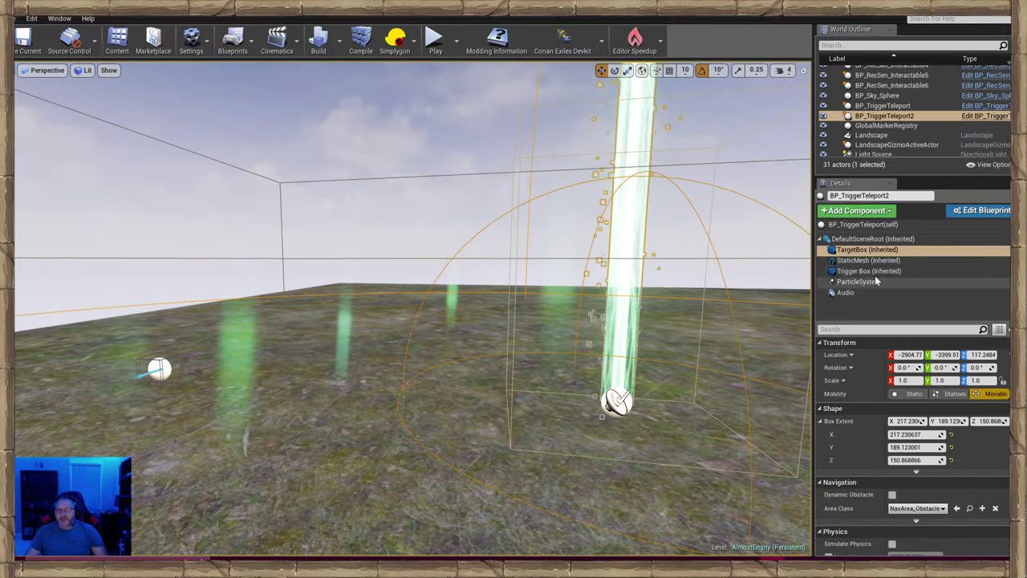
Select the Trigger Box component and examine its extent around the beam and its relation to the destination area.
left_click(872, 272)
right_click_drag(473, 305, 584, 423)
key("w")
key("w")
key("d")
key("a")
key("d")
key("w")
key("w")
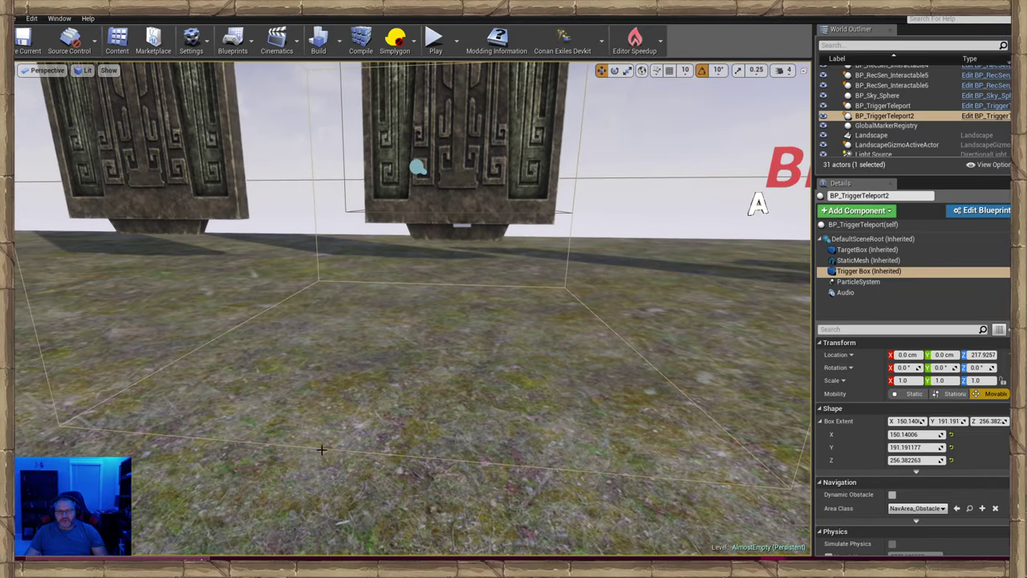
key("s")
right_click_drag(614, 370, 654, 306)
key("w")
key("w")
key("a")
key("w")
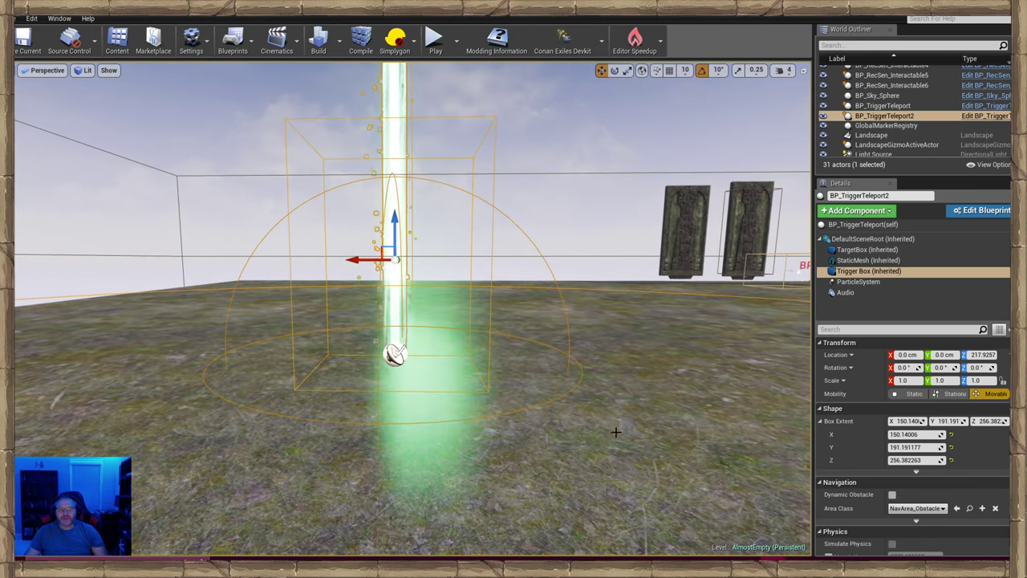
Reselect the teleport trigger at the beam and display the settings of its ParticleSystem component.
left_click(618, 437)
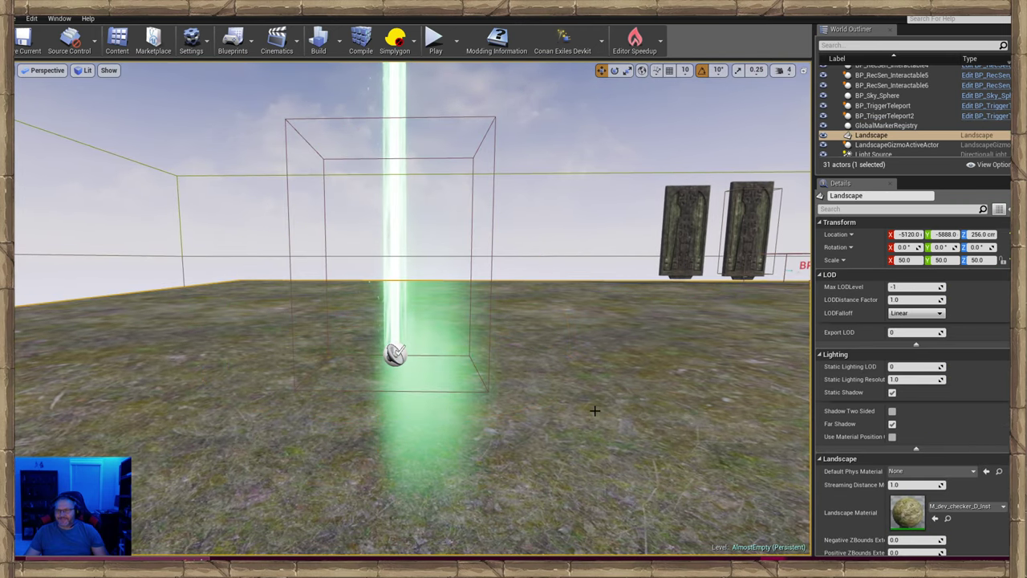
left_click(508, 398)
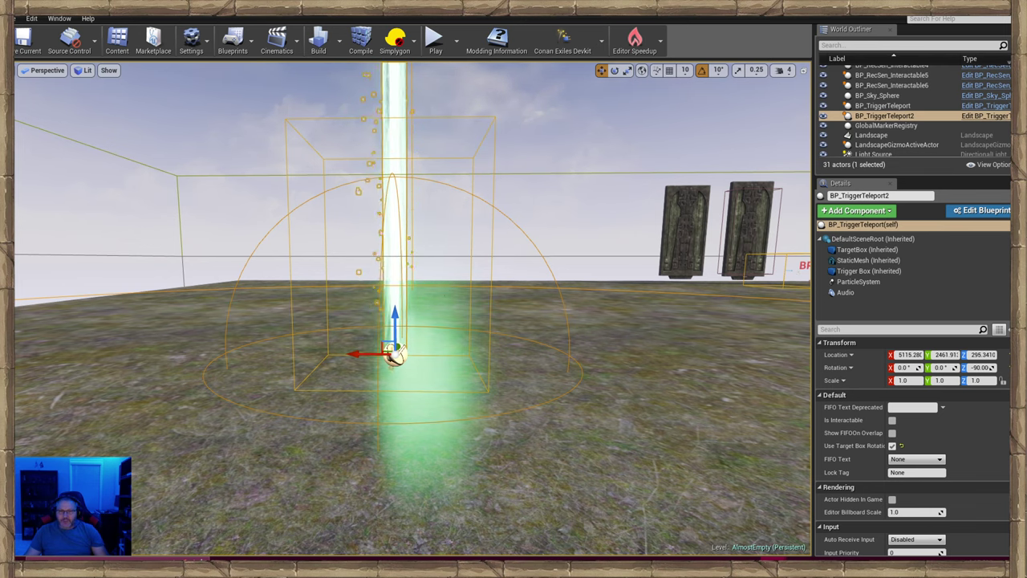
scroll(446, 288, "up", 3)
left_click(859, 282)
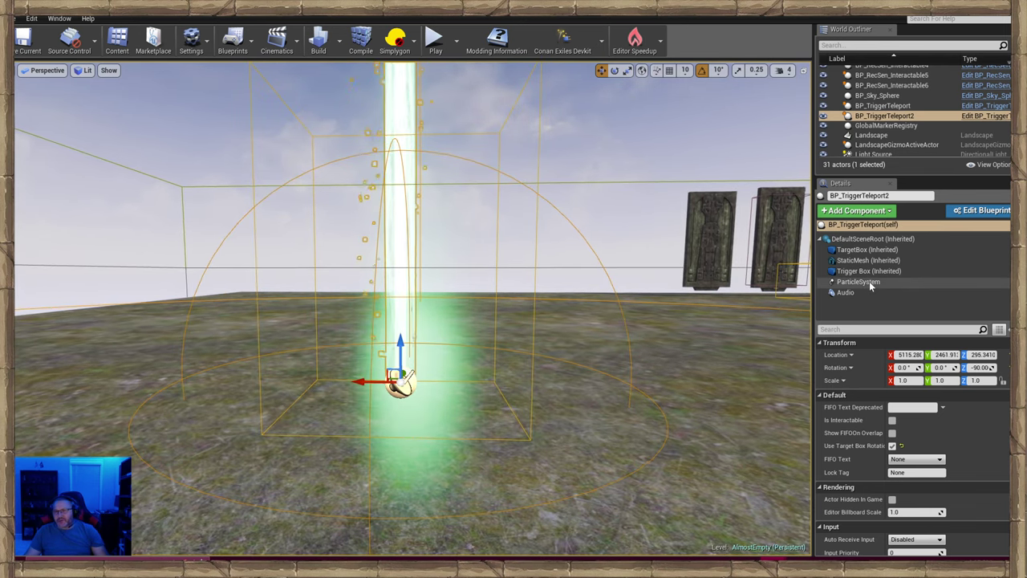
Search the components available for the teleport trigger for "particle" without adding one.
left_click(869, 212)
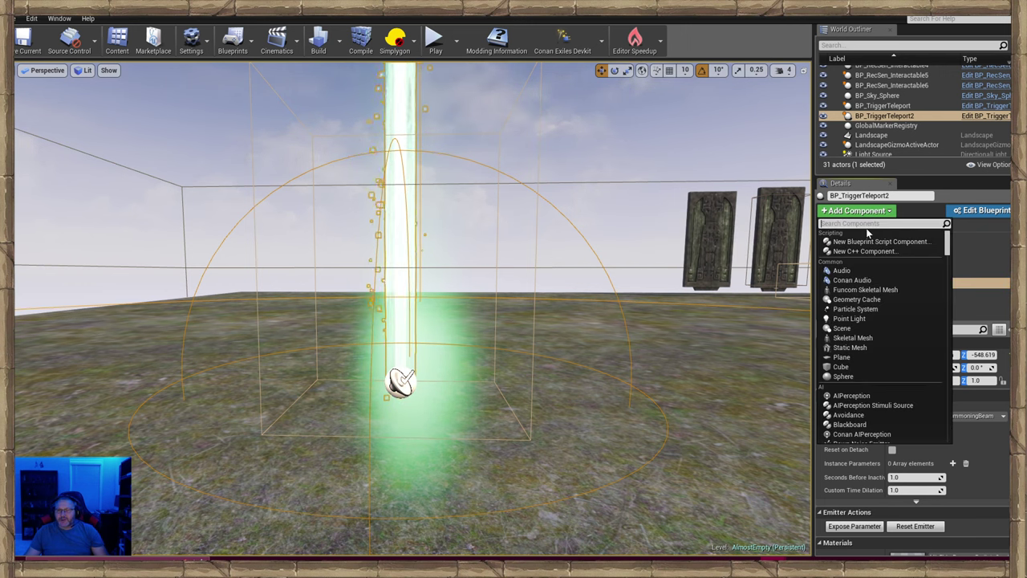
type("particle")
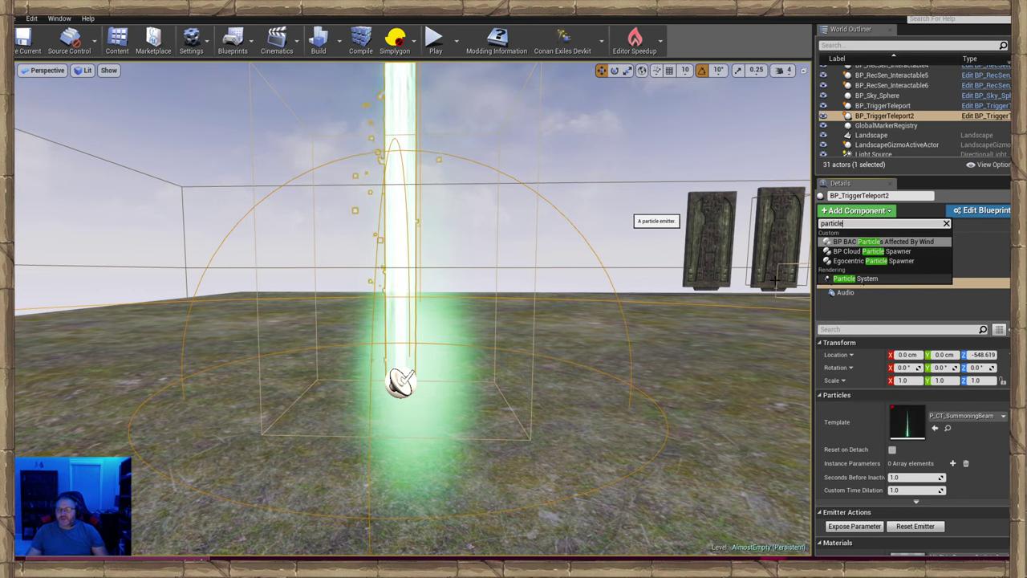
left_click(694, 415)
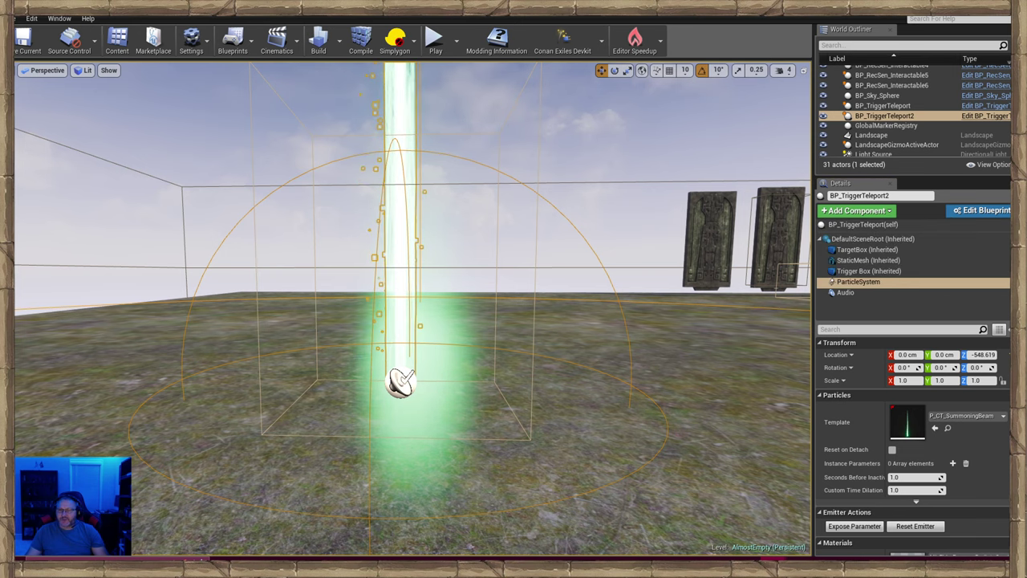
Search the components available for the teleport trigger for "audio" without adding one, and deselect the actor.
left_click(400, 387)
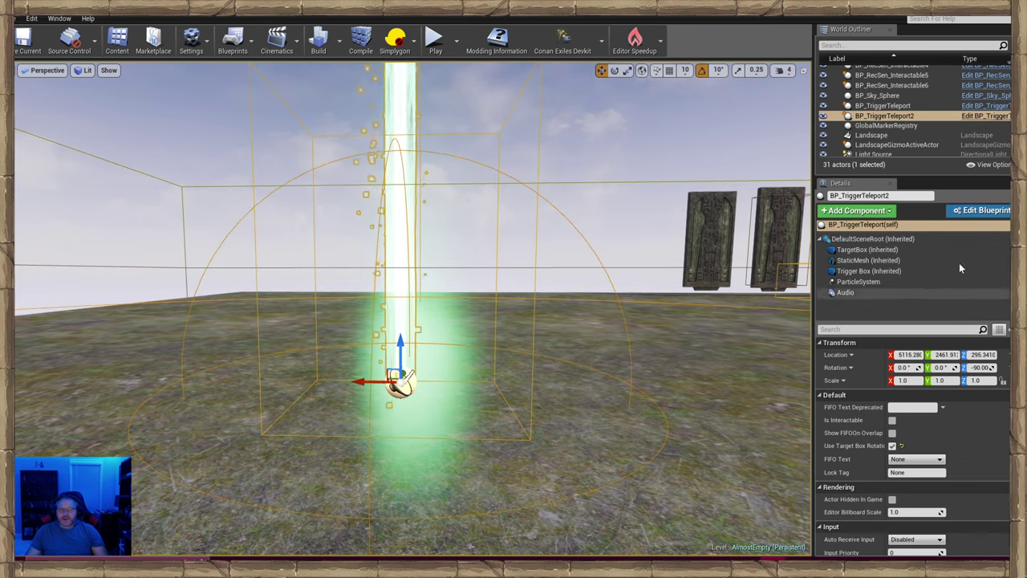
left_click(858, 212)
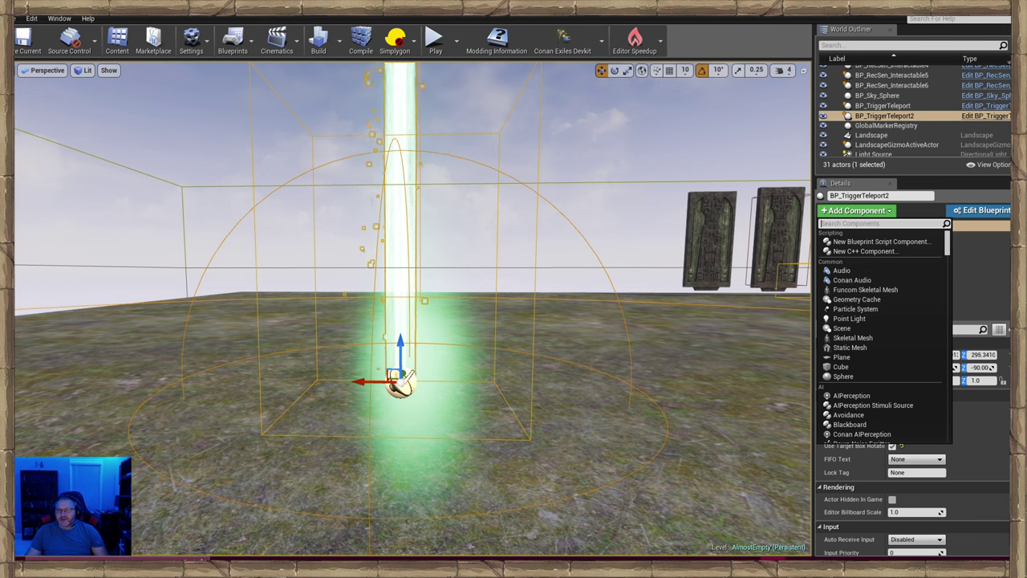
type("audio")
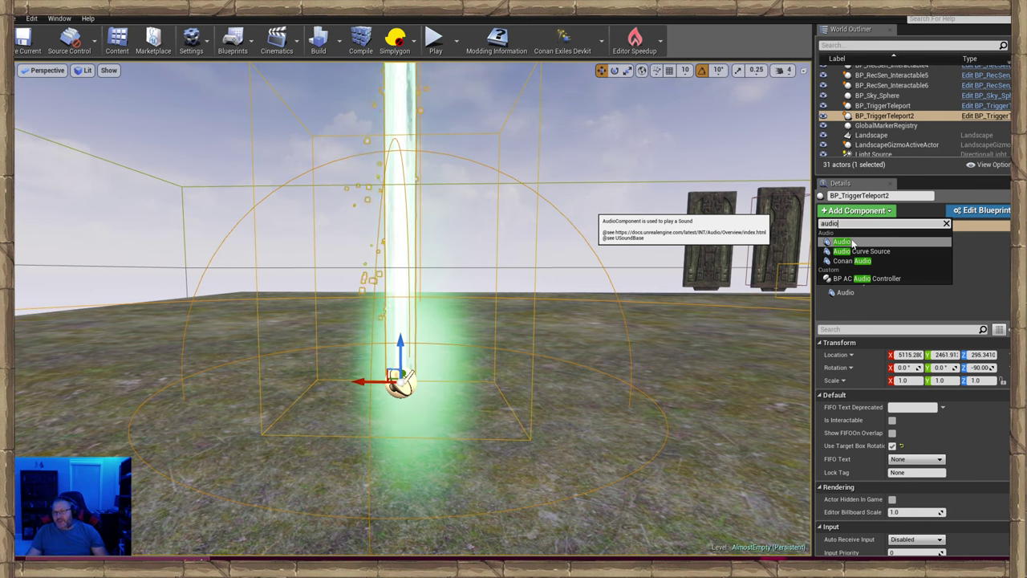
left_click(599, 406)
mouse_move(569, 413)
right_mouse_down()
mouse_move(513, 414)
mouse_move(568, 426)
right_mouse_up()
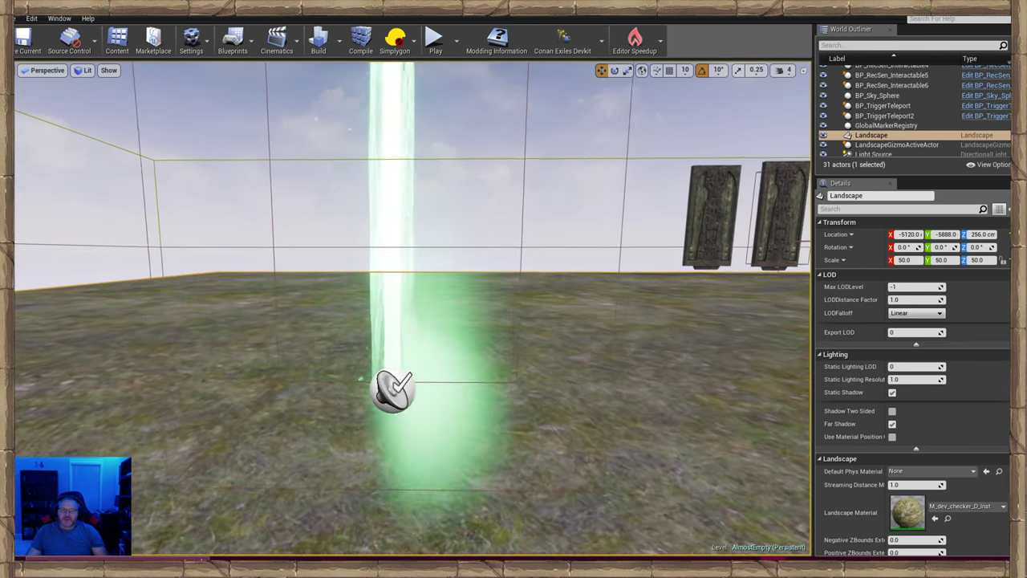
Select the teleport trigger at the beam and each of the two stone doors in turn to compare their components.
right_click_drag(490, 354, 490, 399)
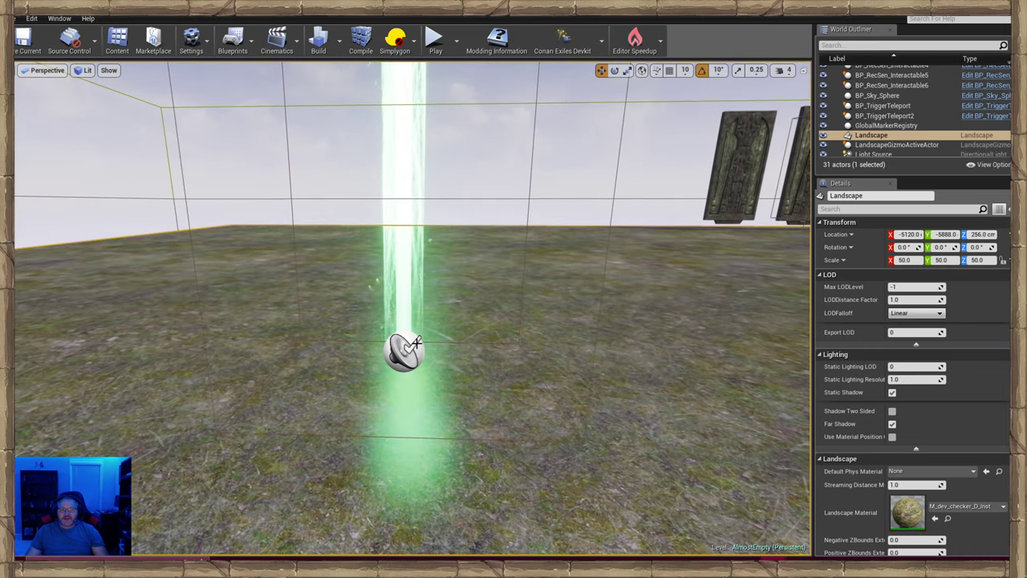
left_click(410, 342)
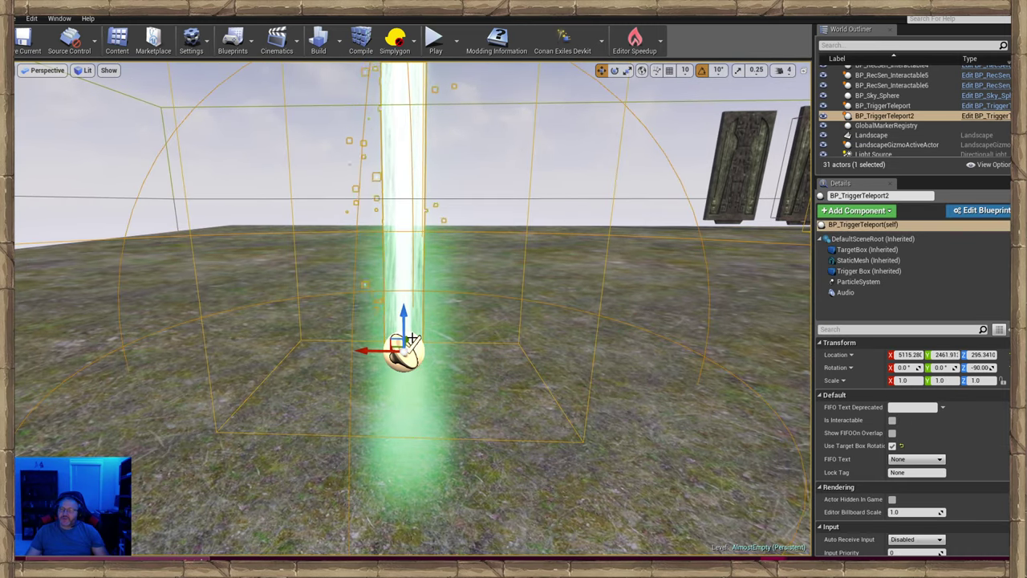
mouse_move(412, 339)
right_mouse_down()
mouse_move(410, 362)
mouse_move(413, 323)
right_mouse_up()
left_click(739, 193)
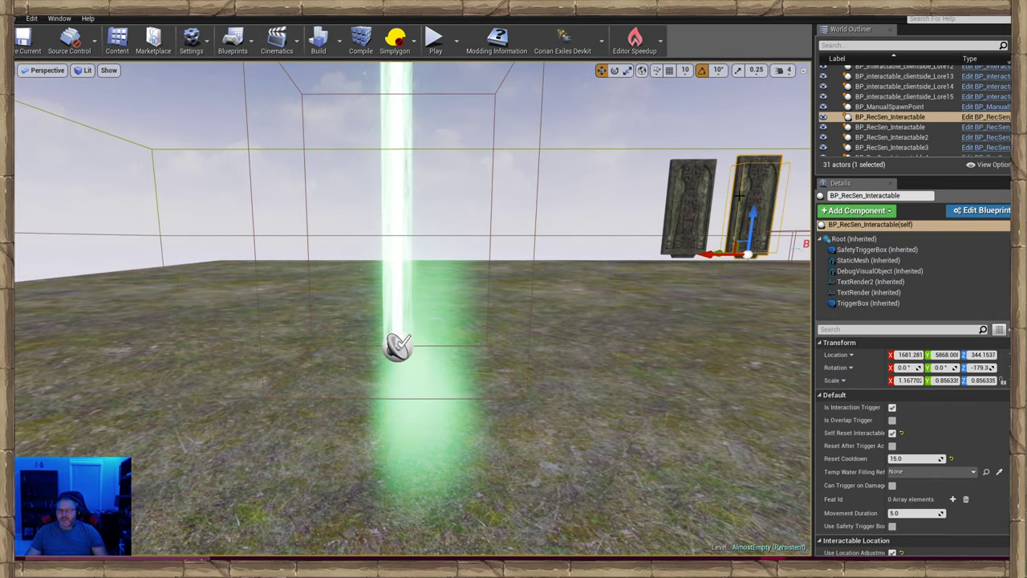
left_click(706, 195)
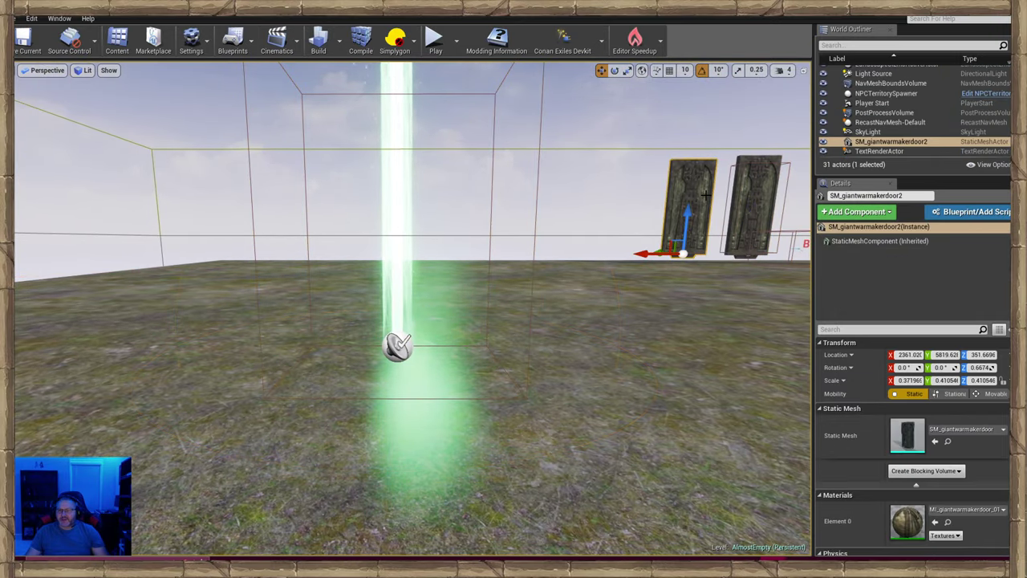
Reselect the teleport trigger at the beam and raise its Audio component to about 154 cm on the Z axis.
left_click(394, 327)
key("f")
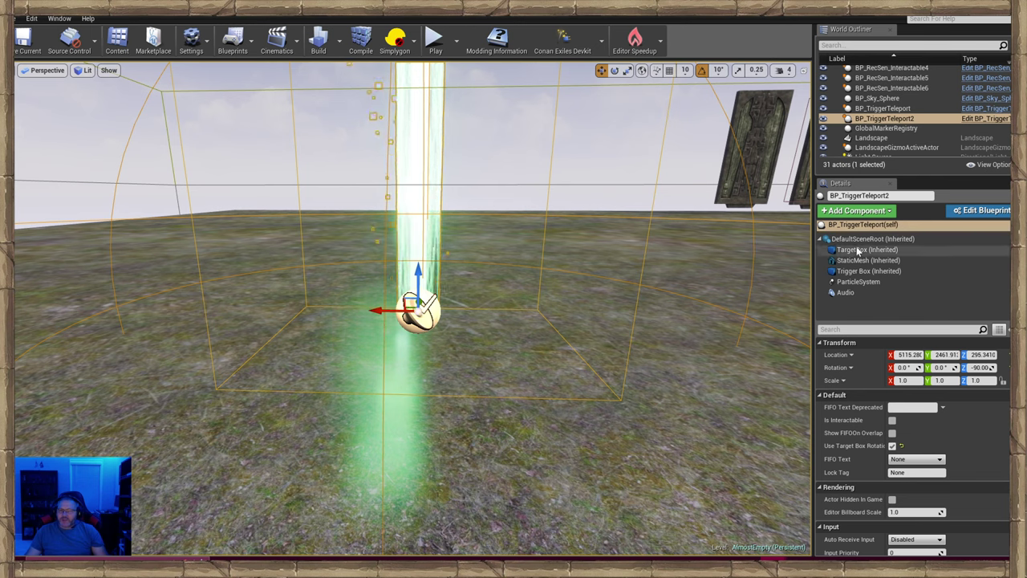
left_click(857, 210)
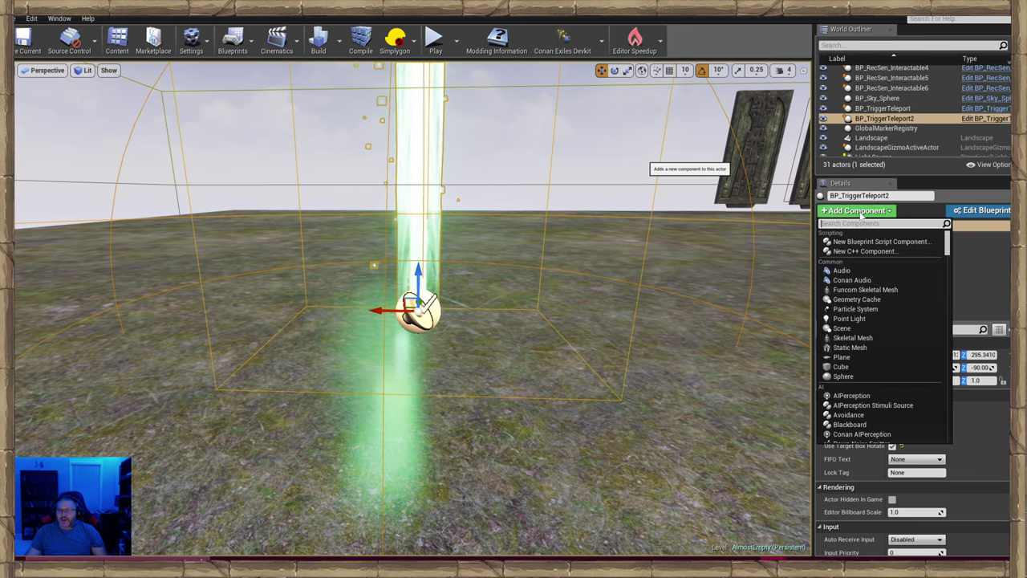
left_click(842, 270)
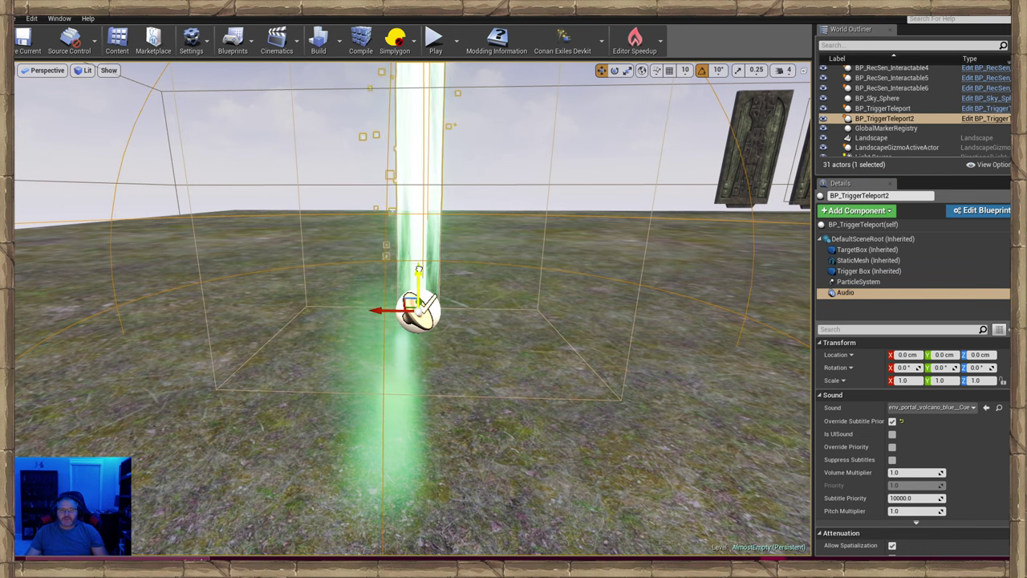
left_click_drag(421, 267, 425, 135)
key("s")
right_click_drag(424, 134, 446, 146)
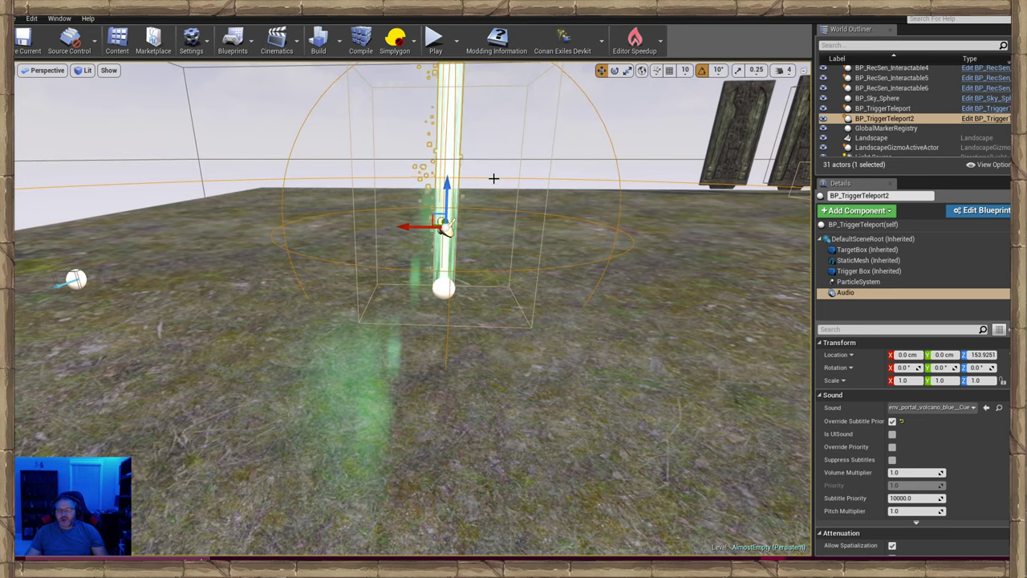
Examine the Audio component's sound and attenuation override settings, including spatialization, radius and falloff distance.
scroll(919, 444, "down", 1)
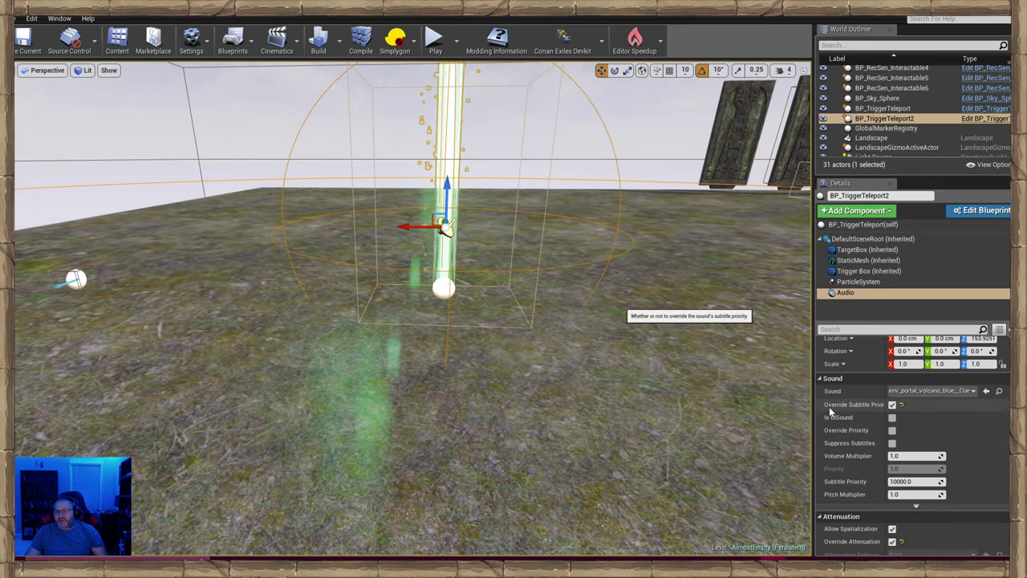
scroll(851, 416, "down", 1)
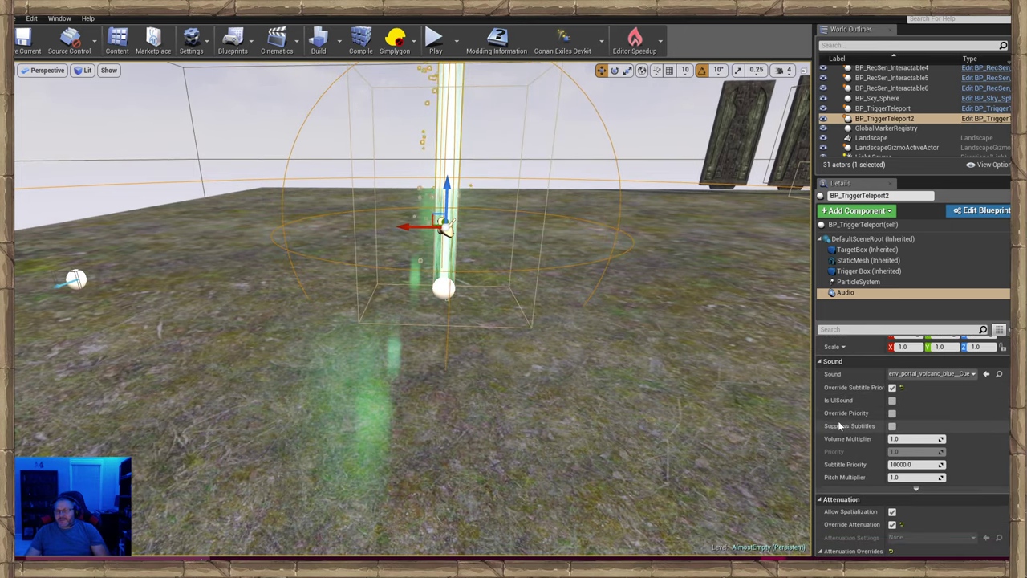
scroll(845, 400, "down", 2)
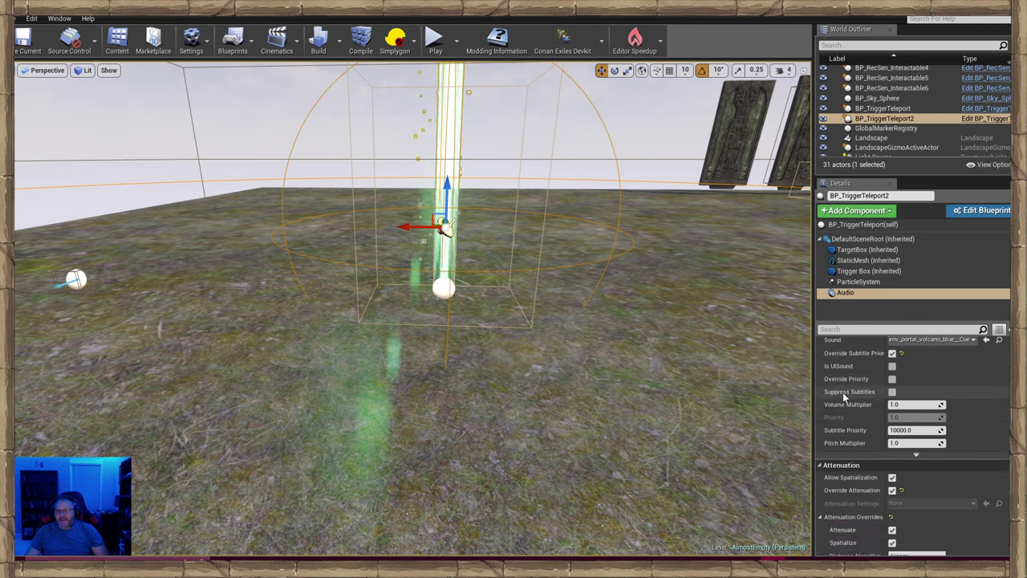
scroll(845, 396, "up", 1)
scroll(846, 396, "down", 7)
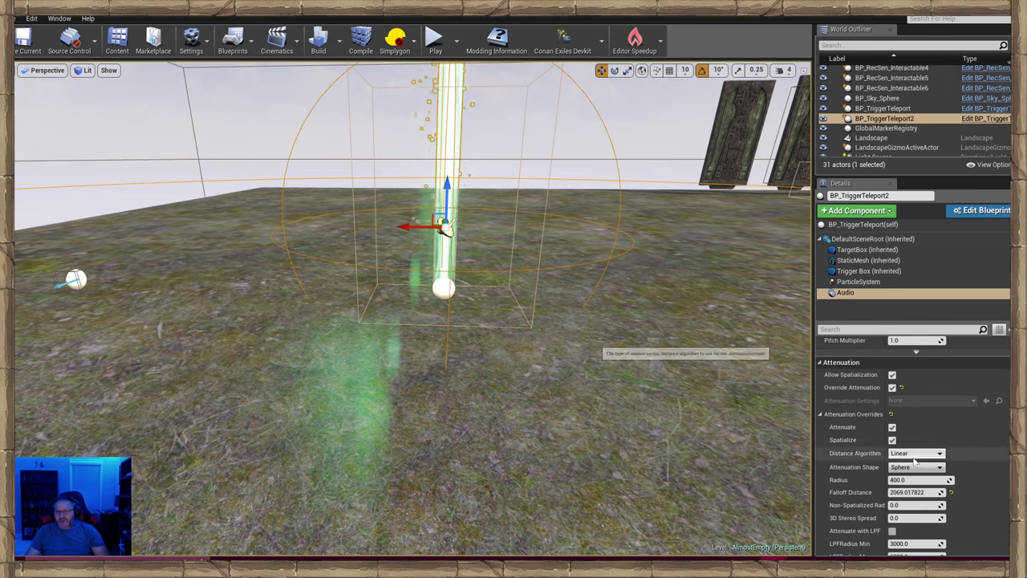
left_click(891, 441)
scroll(892, 440, "down", 3)
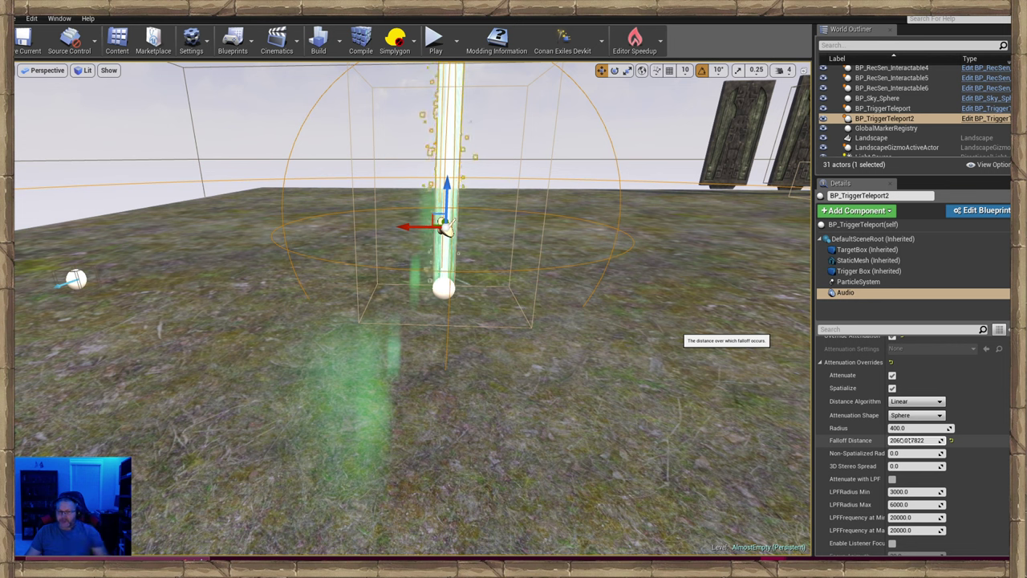
left_click(915, 428)
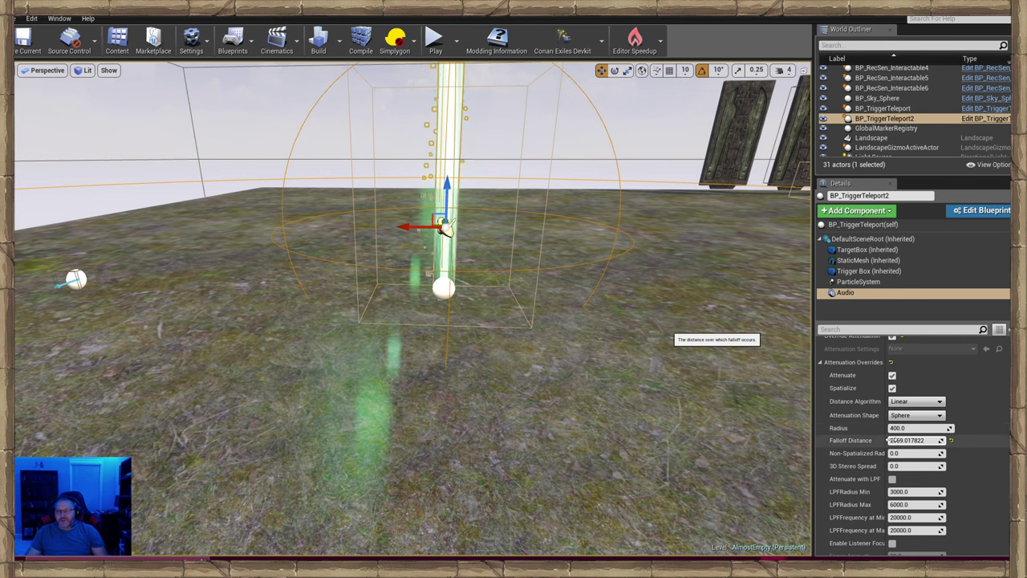
Reduce the Audio component's Falloff Distance to about 1541 while viewing its attenuation sphere, and deselect the teleport trigger.
key("s")
right_click_drag(610, 345, 742, 321)
key("a")
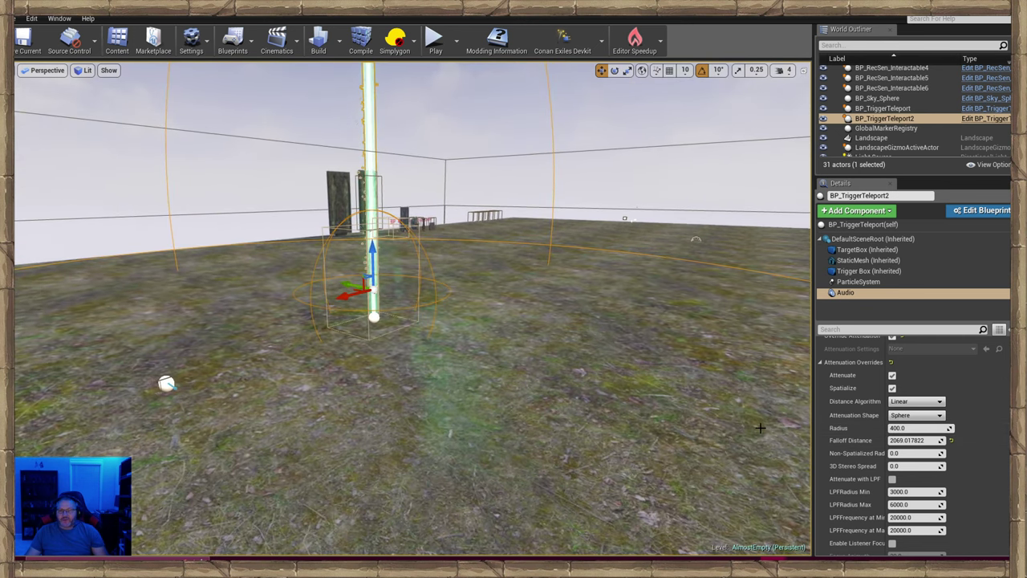
left_click_drag(913, 440, 887, 440)
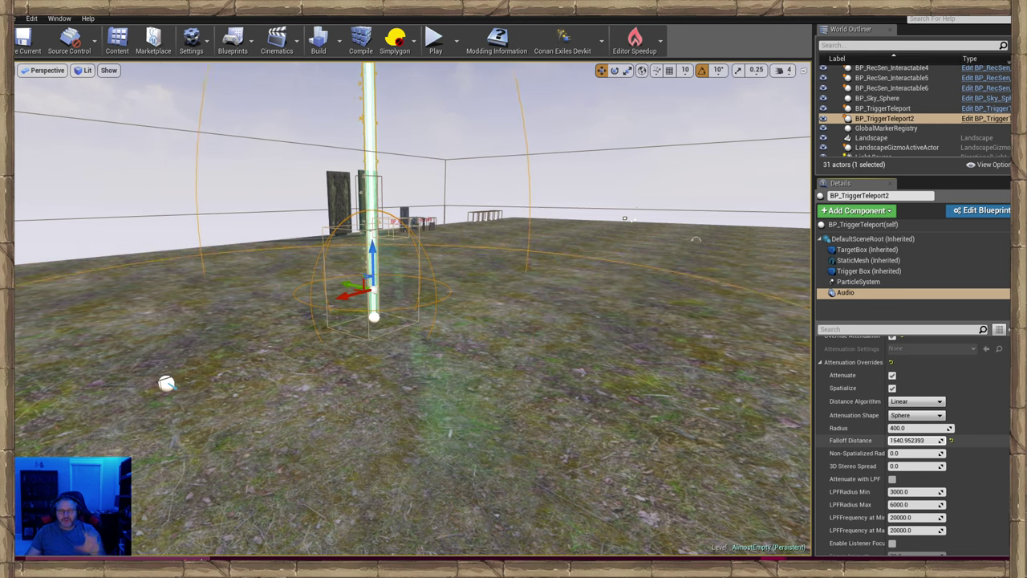
left_click(650, 443)
key("w")
mouse_move(551, 335)
right_mouse_down()
mouse_move(473, 335)
mouse_move(551, 335)
right_mouse_up()
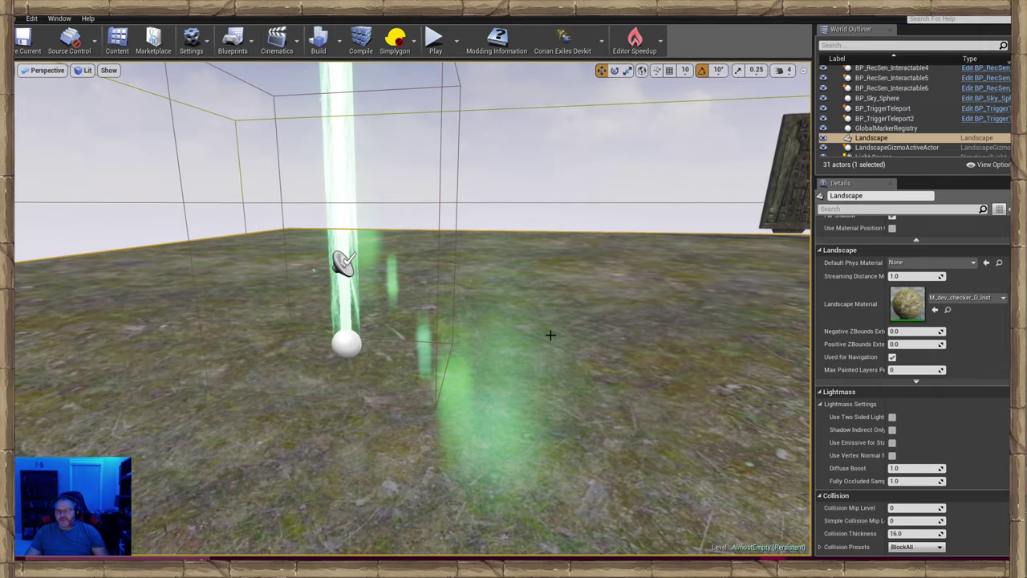
Select the teleport trigger's ParticleSystem component, adjust its height below the beam's base, and deselect the actor.
left_click(345, 323)
left_click(855, 281)
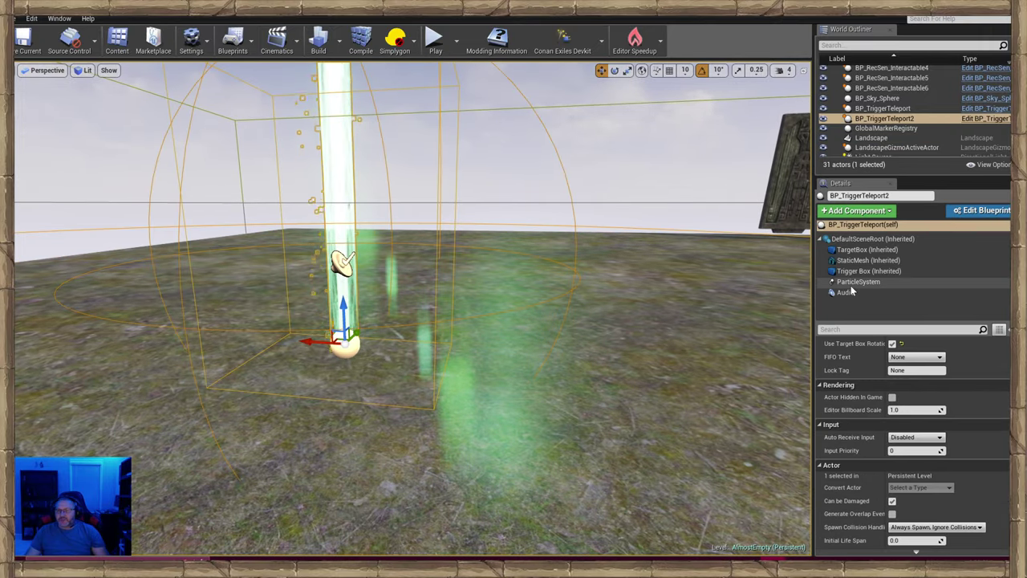
key("s")
right_click_drag(381, 317, 381, 317)
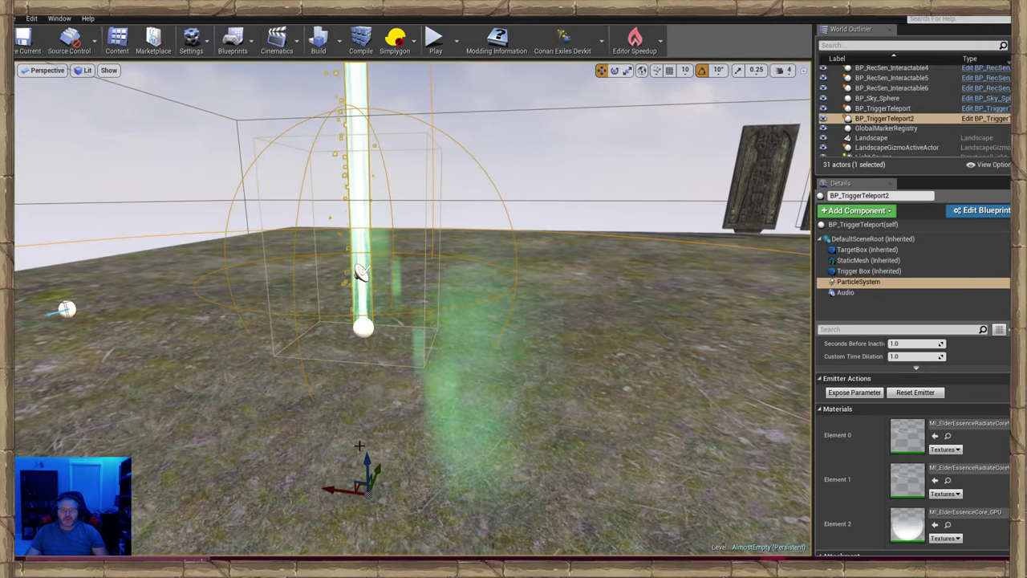
mouse_move(370, 456)
left_mouse_down()
mouse_move(379, 361)
mouse_move(380, 452)
left_mouse_up()
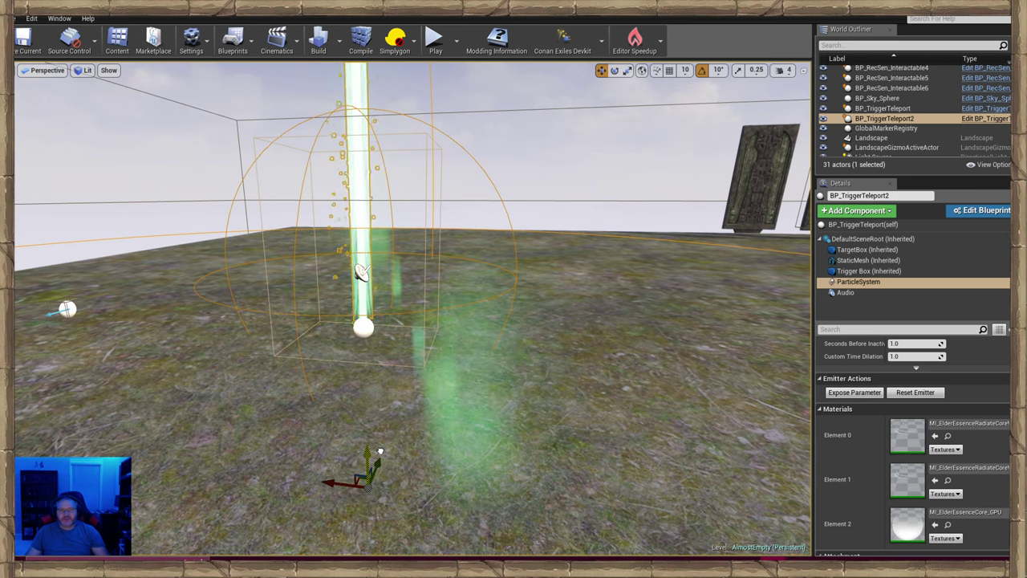
right_click_drag(366, 343, 336, 364)
key("s")
key("w")
left_click_drag(413, 498, 413, 506)
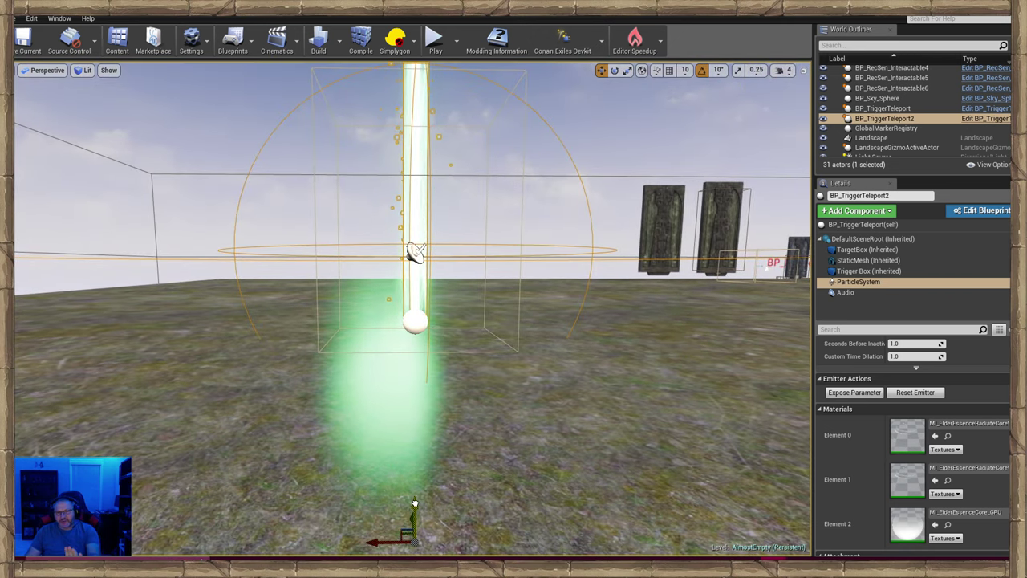
left_click(570, 447)
right_click_drag(569, 447, 569, 462)
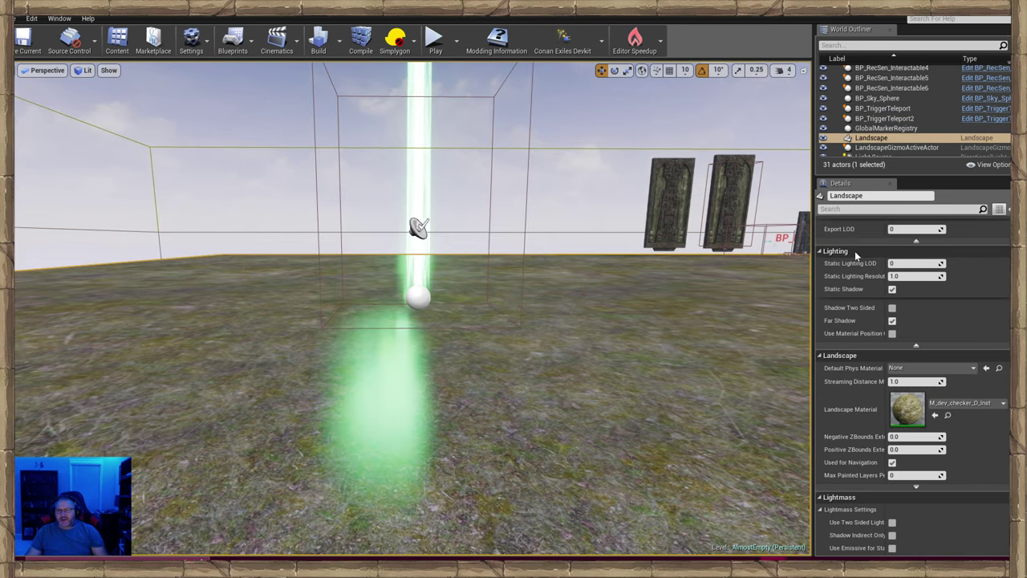
Add a Static Mesh component to the teleport trigger at the beam, searching the available components for "static".
scroll(438, 266, "up", 3)
scroll(431, 288, "down", 1)
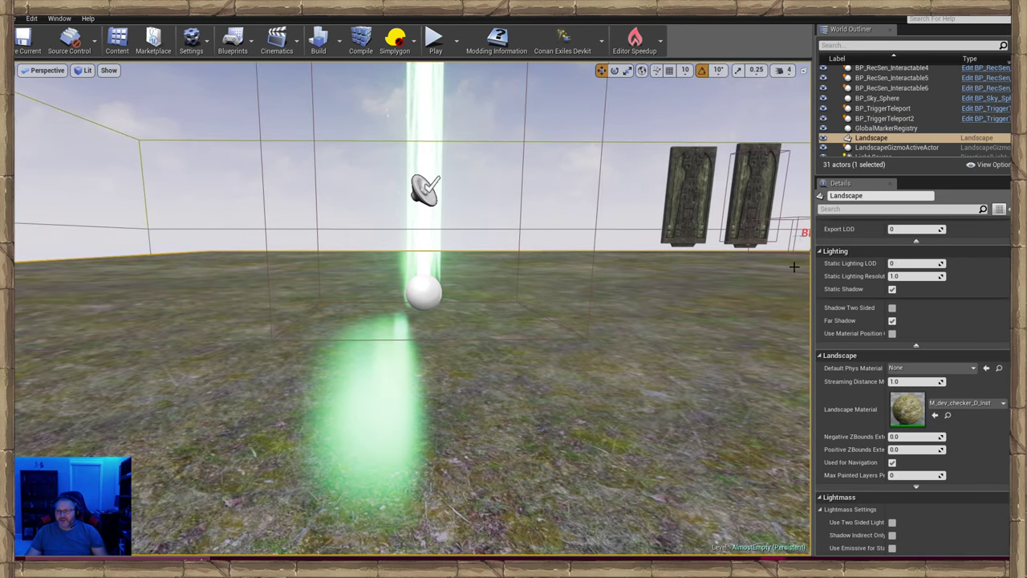
left_click(437, 284)
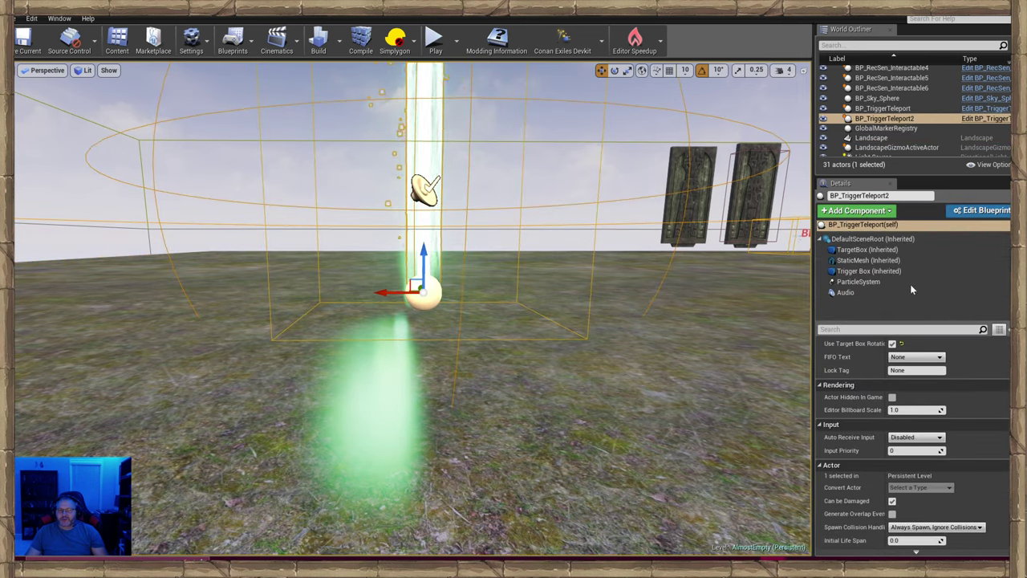
left_click(854, 213)
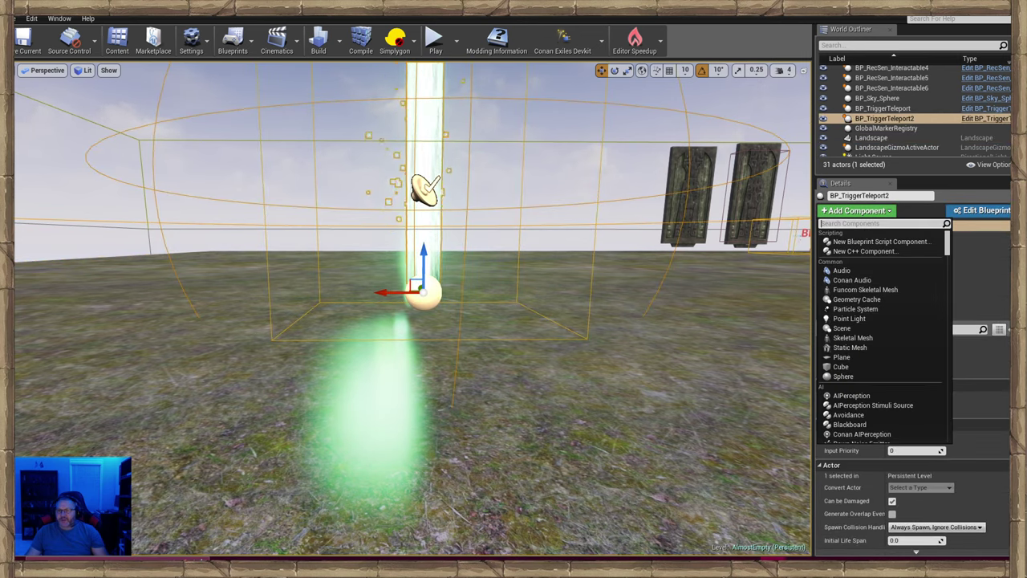
type("static")
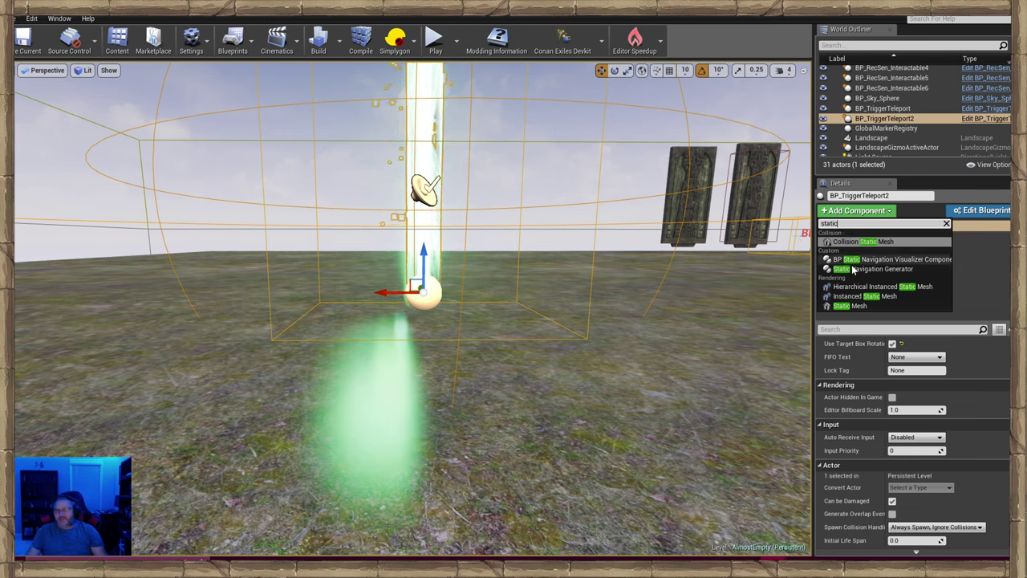
left_click(850, 306)
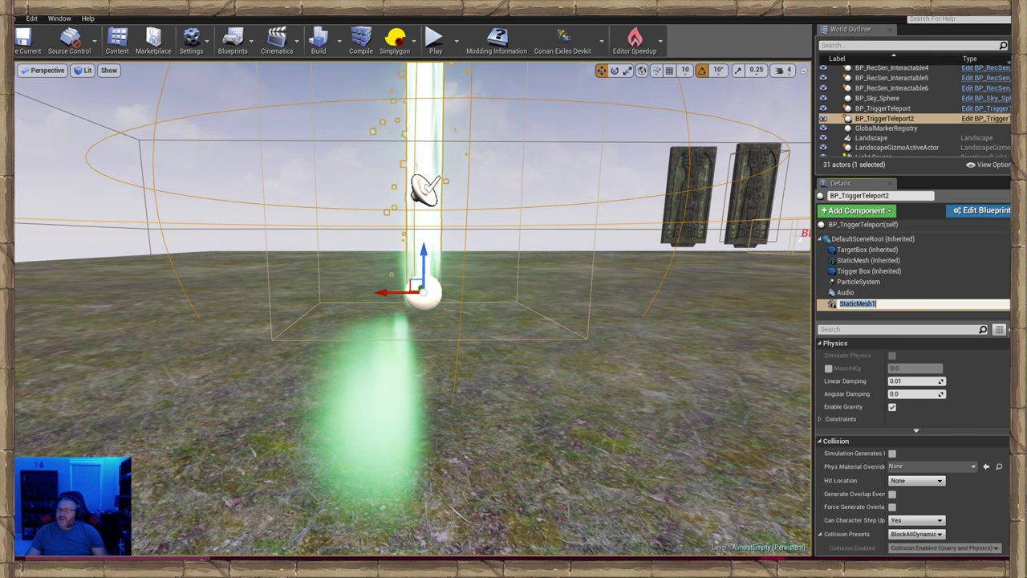
Bring up the Content Browser and open the Environment/Dungeons/Meshes folder.
left_click_drag(1026, 265, 479, 157)
left_click(813, 156)
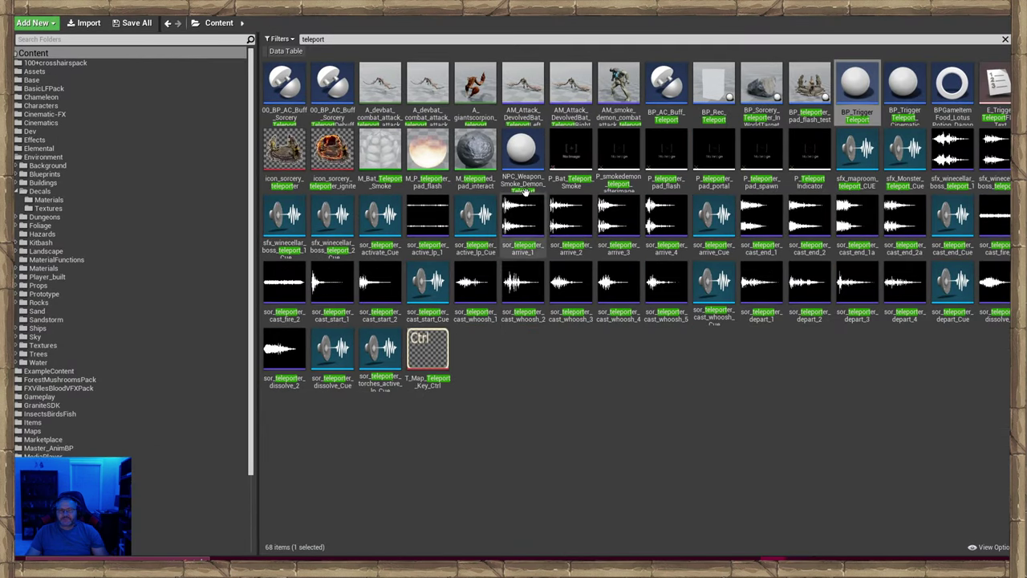
left_click(44, 157)
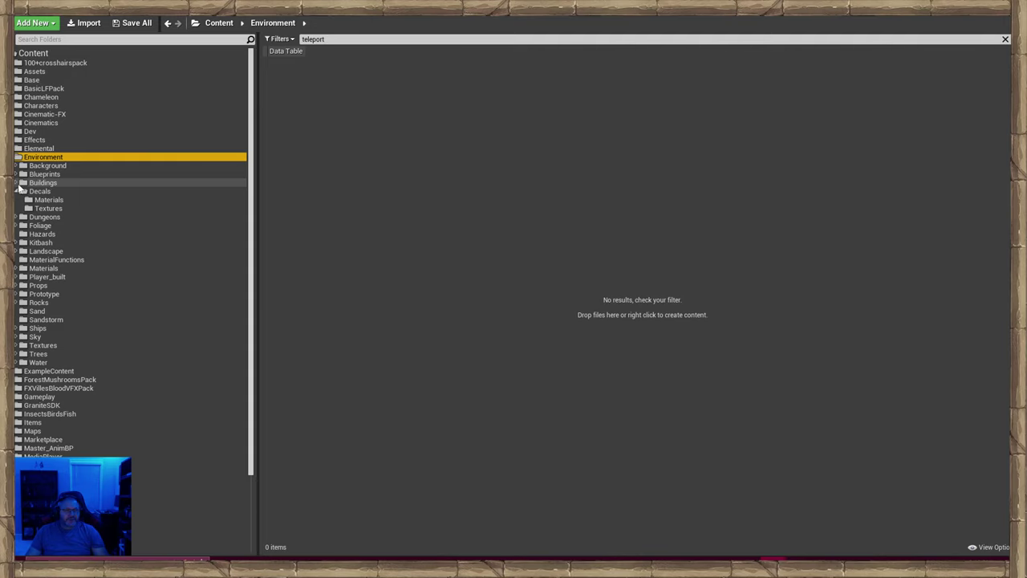
left_click(17, 183)
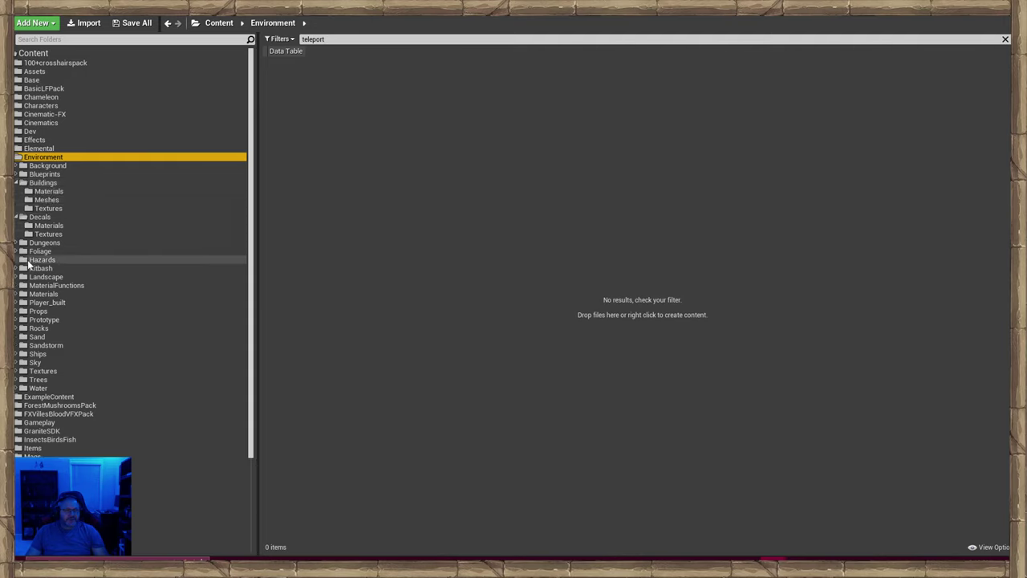
left_click(26, 243)
left_click(16, 243)
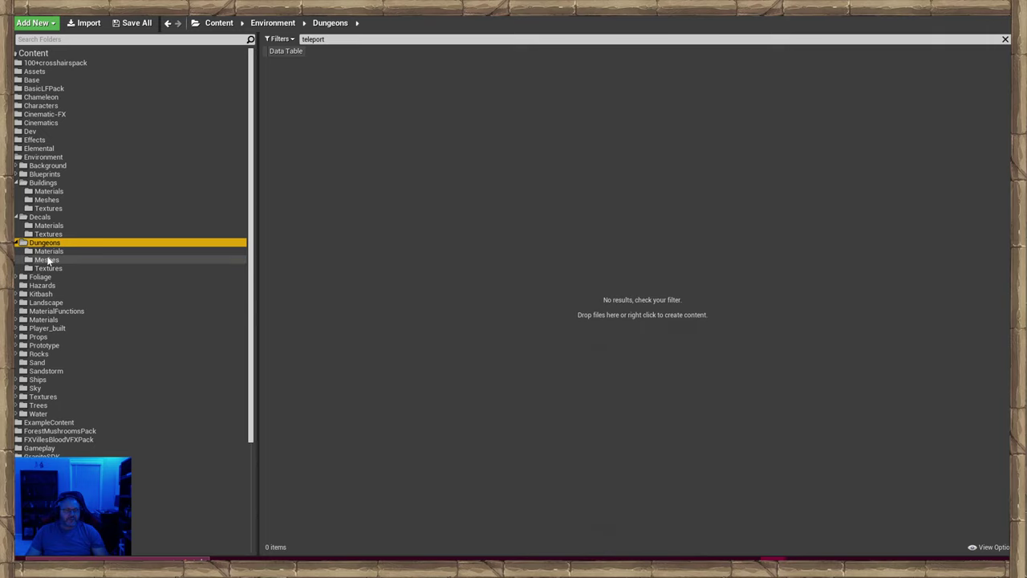
left_click(46, 259)
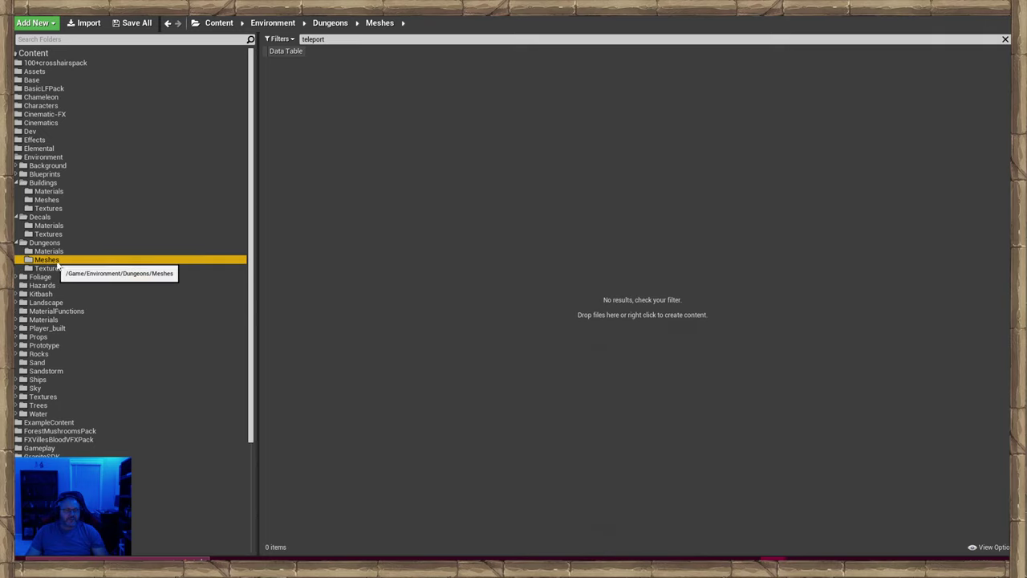
Clear the asset filter, find SM_WarMaker_Socket_01 in the Dungeons meshes, and place it in the level near the beam.
left_click(1005, 39)
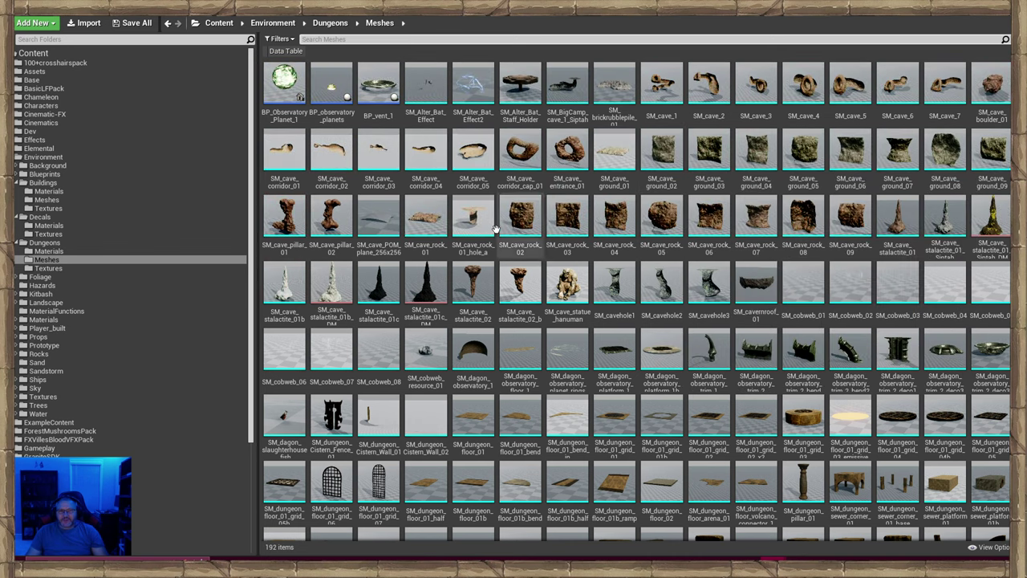
scroll(513, 257, "down", 5)
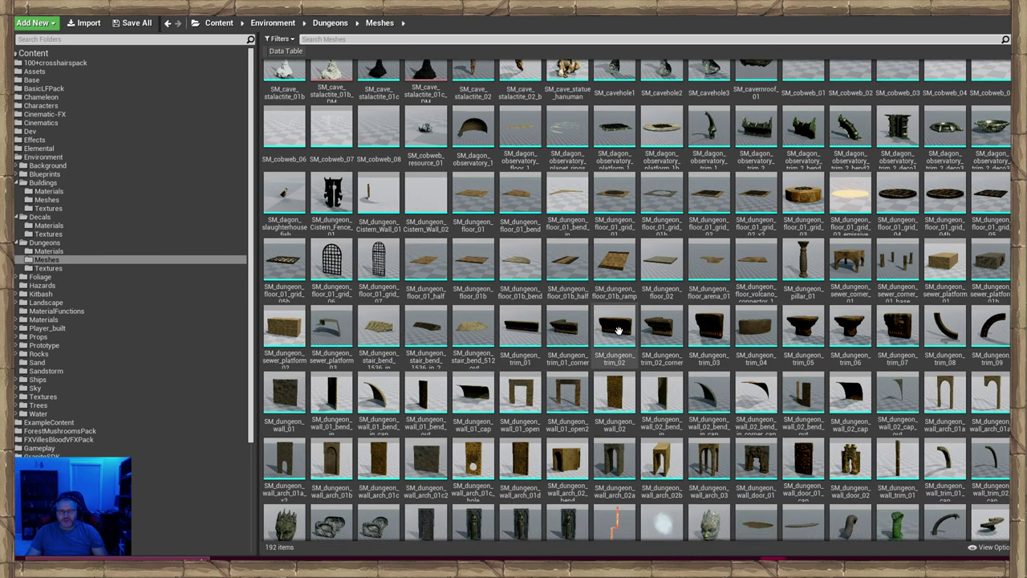
scroll(618, 330, "down", 2)
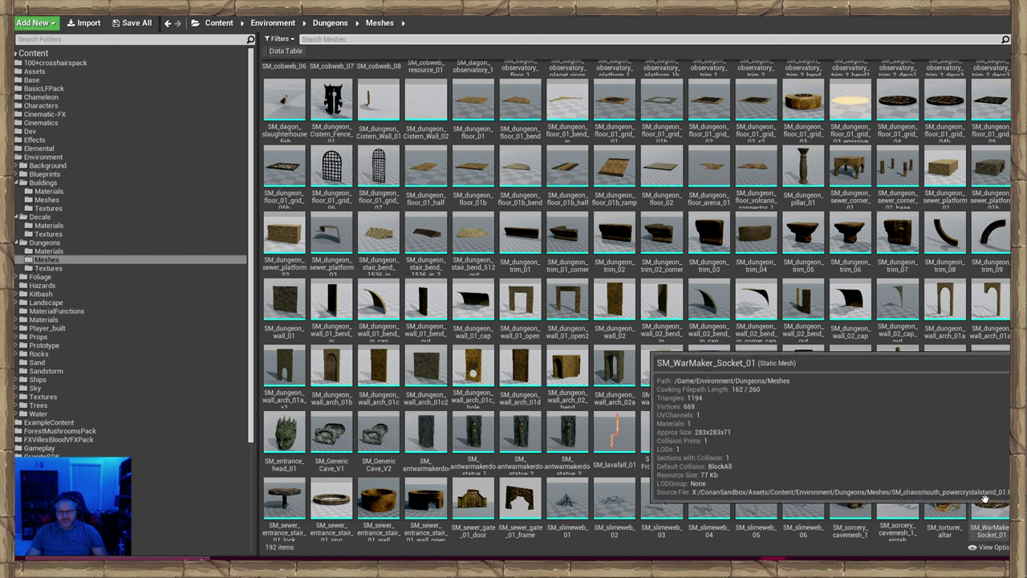
left_click_drag(772, 7, 498, 117)
scroll(622, 392, "down", 6)
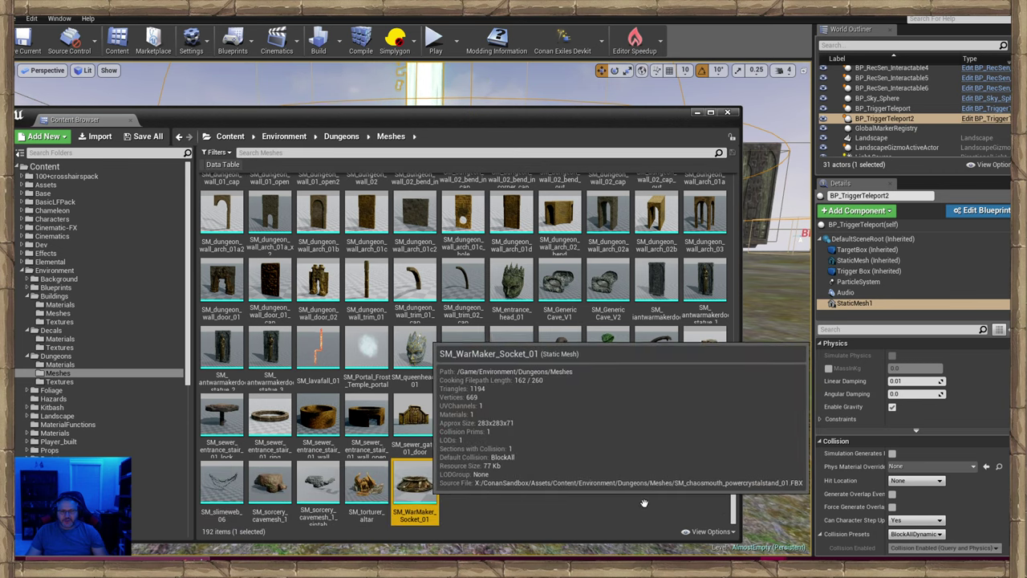
left_click_drag(414, 484, 758, 470)
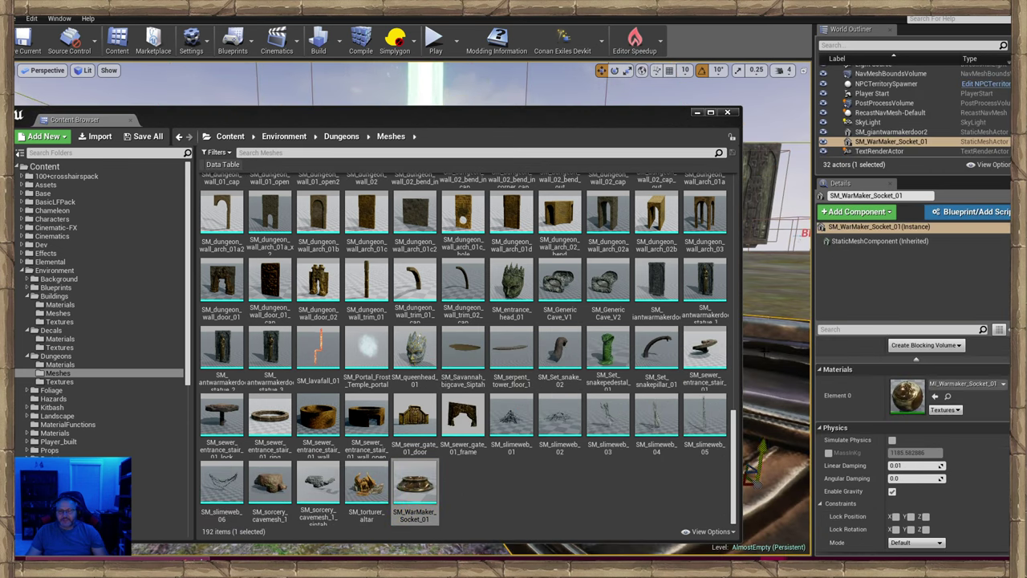
left_click(697, 114)
Move the SM_WarMaker_Socket_01 mesh under the green beam and centre it on the teleport sphere, checking from above.
right_click_drag(355, 280, 386, 283)
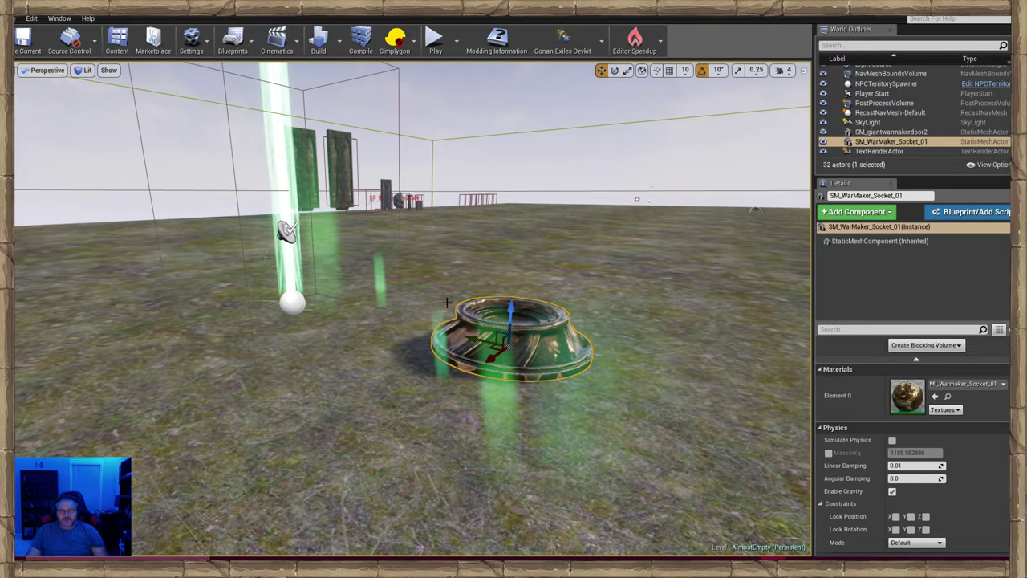
left_click_drag(482, 337, 386, 310)
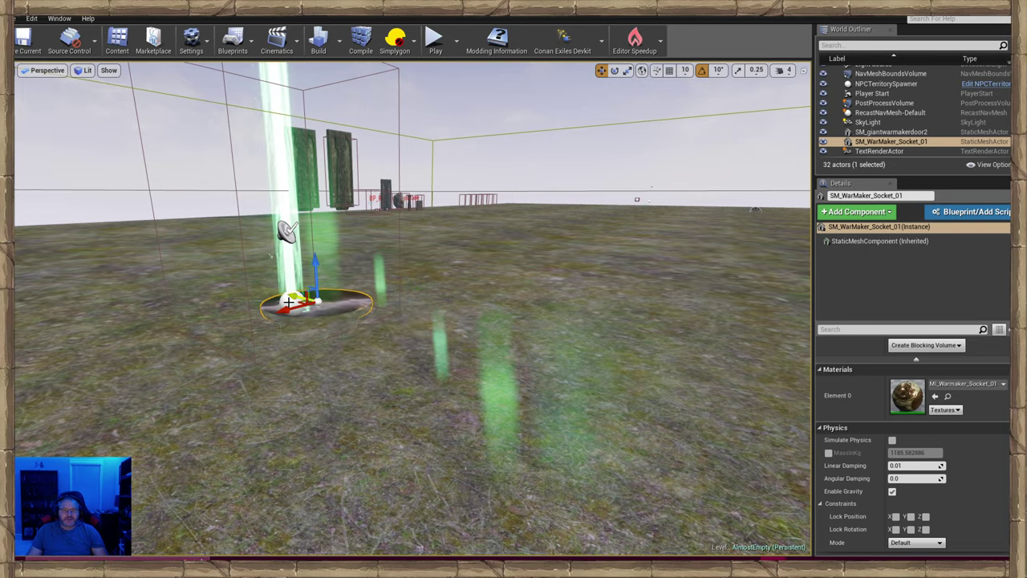
key("f")
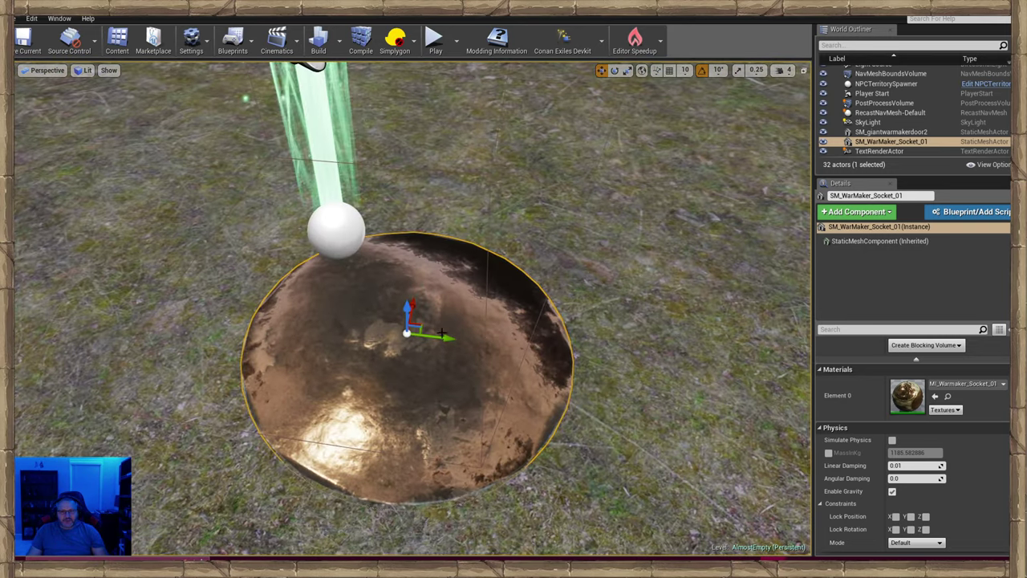
left_click_drag(442, 334, 379, 327)
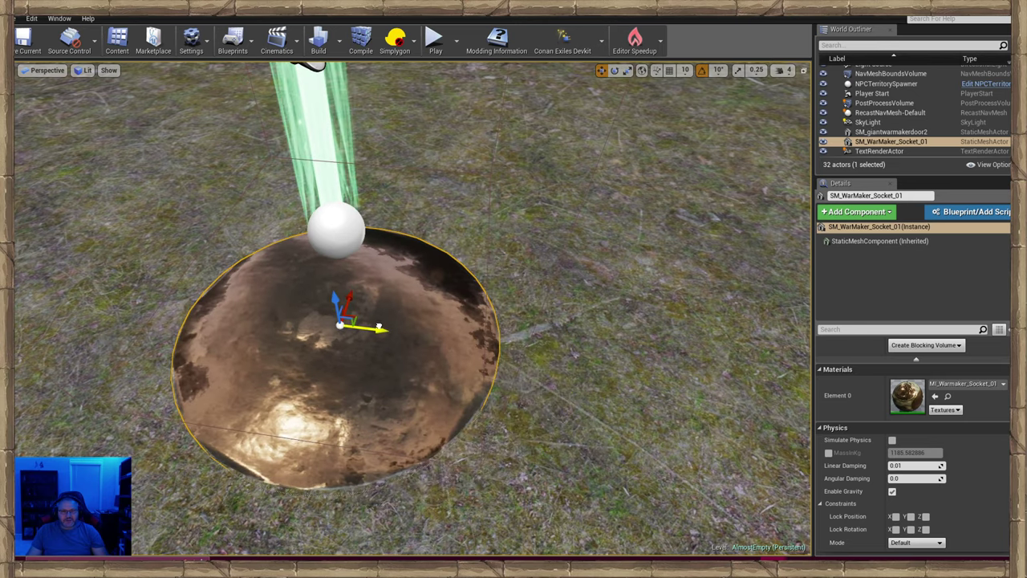
right_click_drag(356, 252, 546, 192)
right_click_drag(332, 287, 261, 461)
left_click_drag(287, 357, 287, 377, "alt")
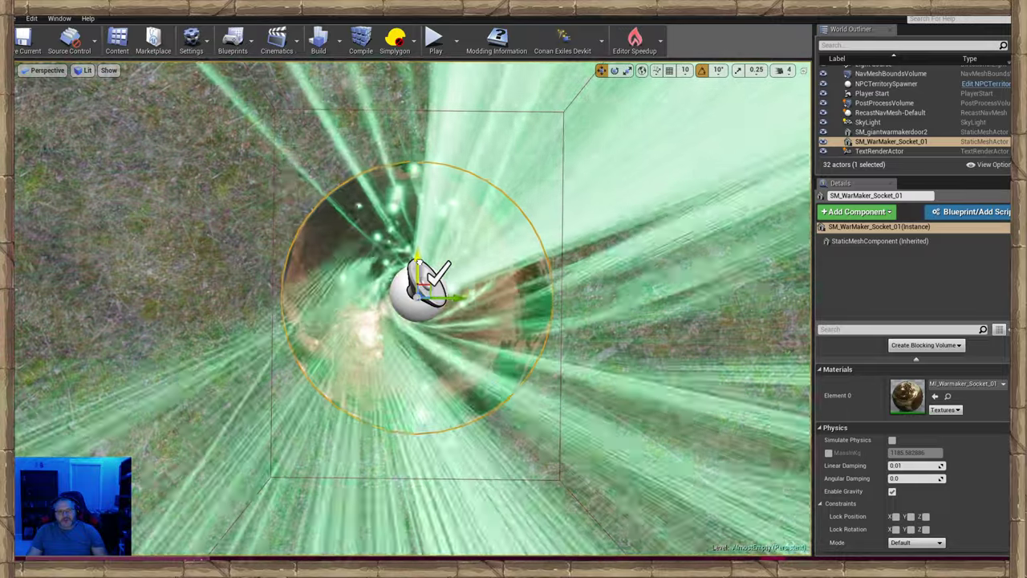
Select BP_TriggerTeleport2 and examine how the socket mesh sits beneath its beam and trigger box.
left_click(167, 222)
right_click_drag(167, 222, 321, 97)
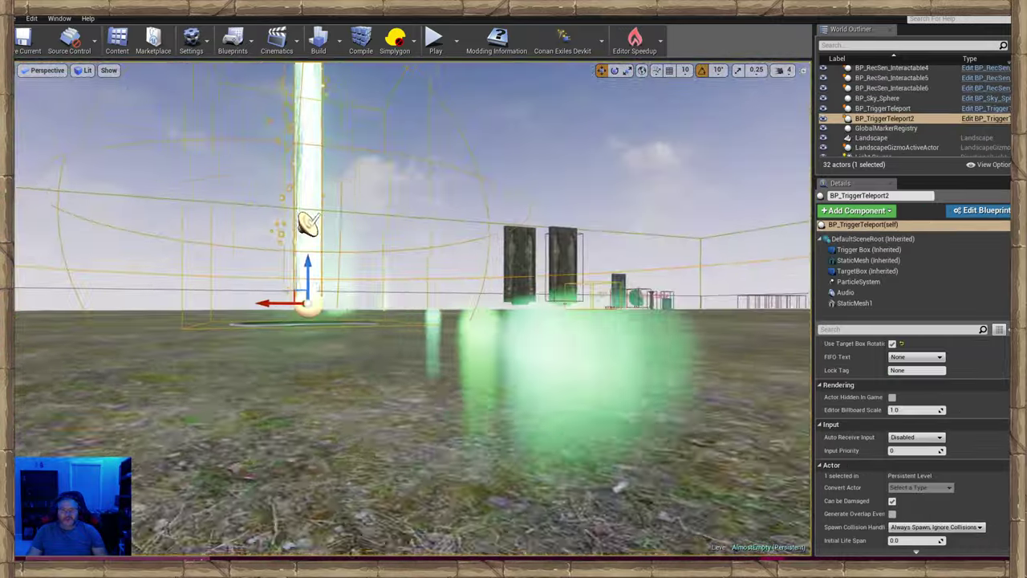
right_click_drag(193, 128, 176, 225)
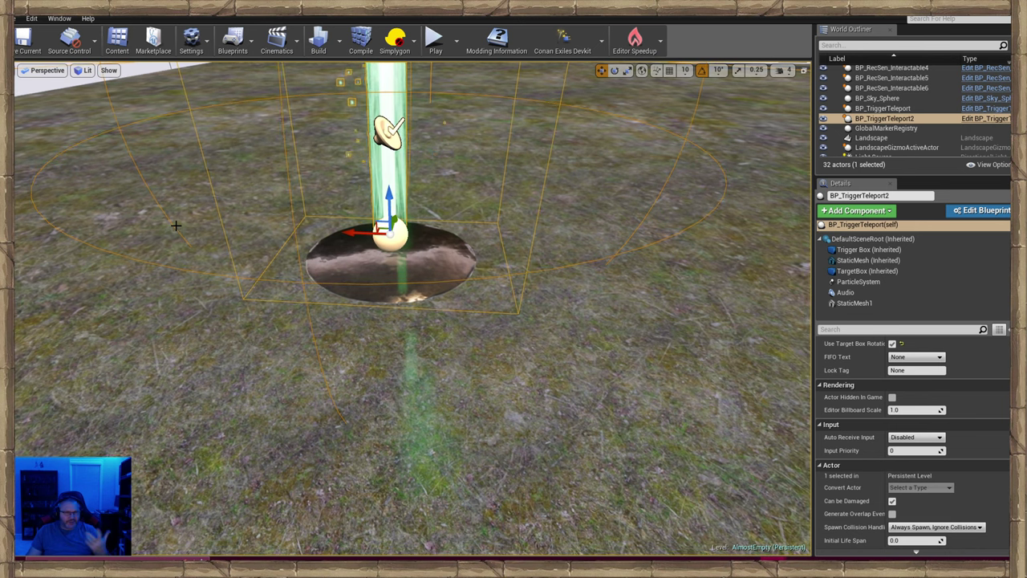
right_click_drag(293, 324, 284, 291)
key("s")
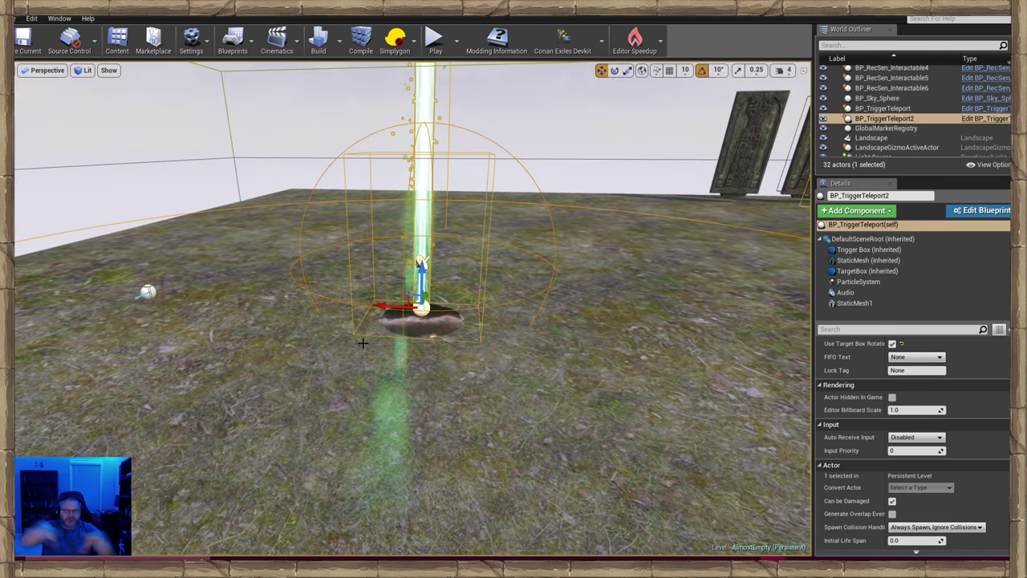
Start a play preview from the ground in front of the beam and walk the character into the teleporter.
left_click(478, 473)
right_click_drag(478, 473, 478, 473)
right_click(502, 466)
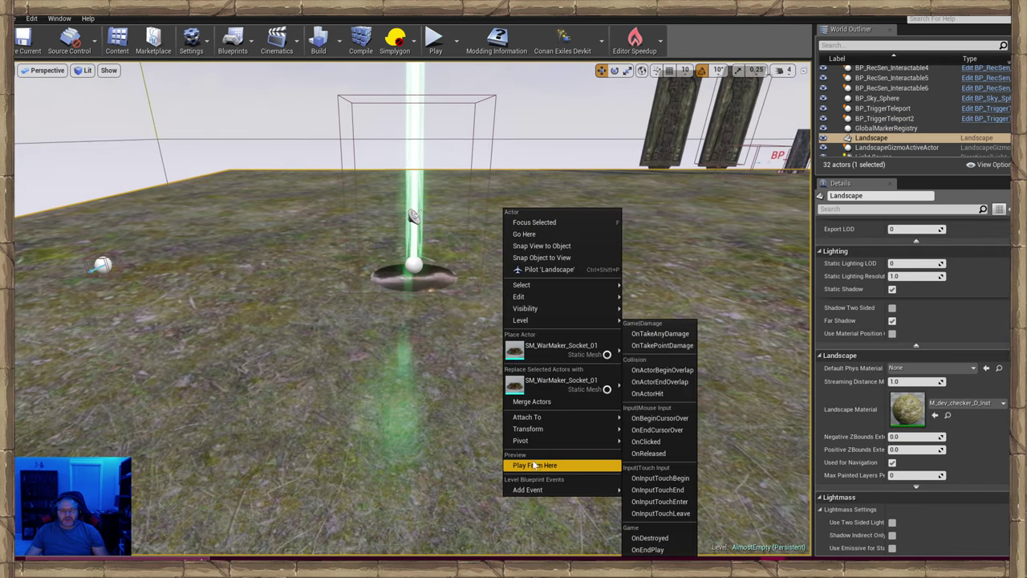
left_click(535, 464)
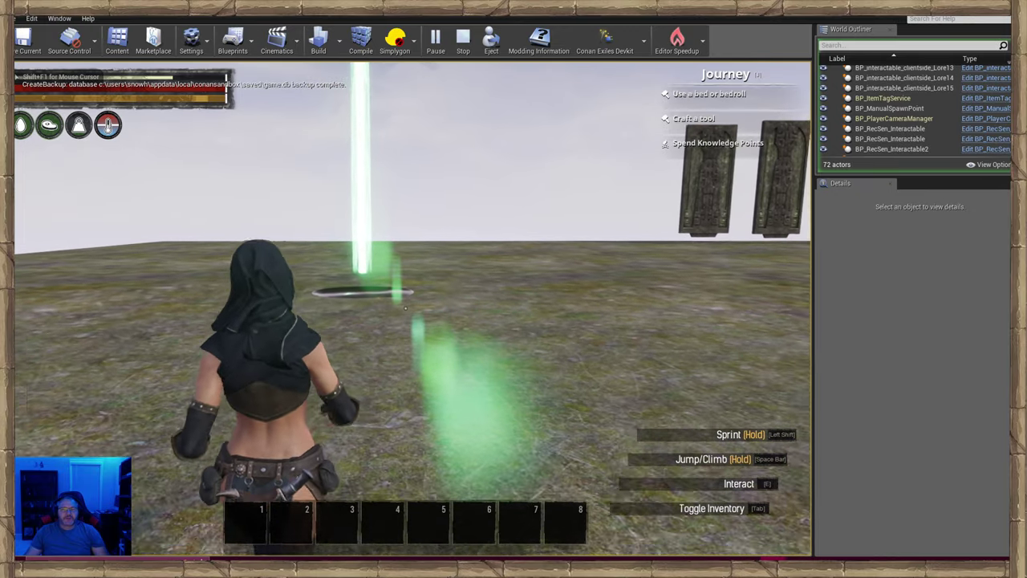
key("w")
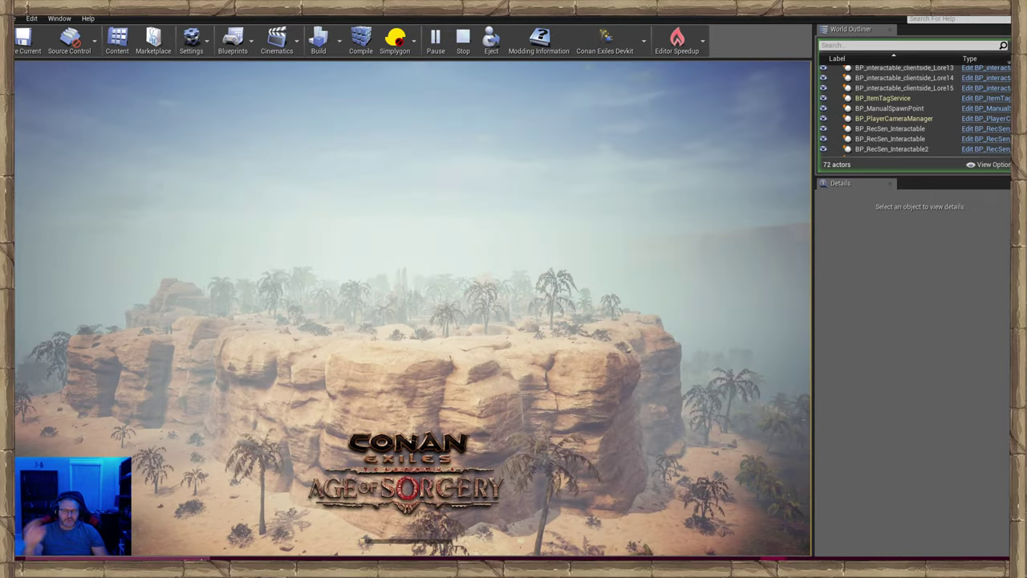
key("w")
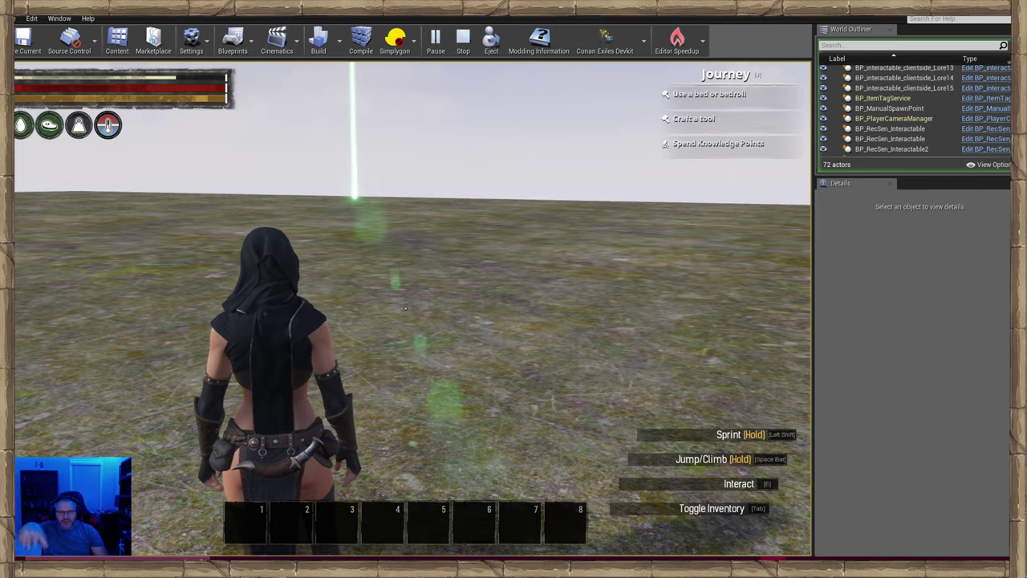
Run the character from the teleport destination back to the beam and its socket mesh, and end the play preview.
key("w")
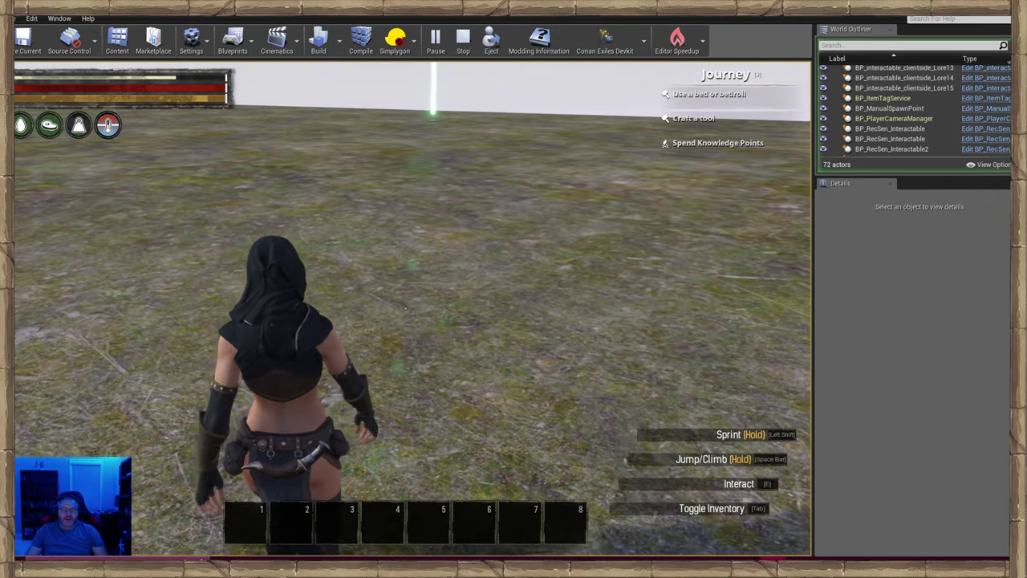
key("w")
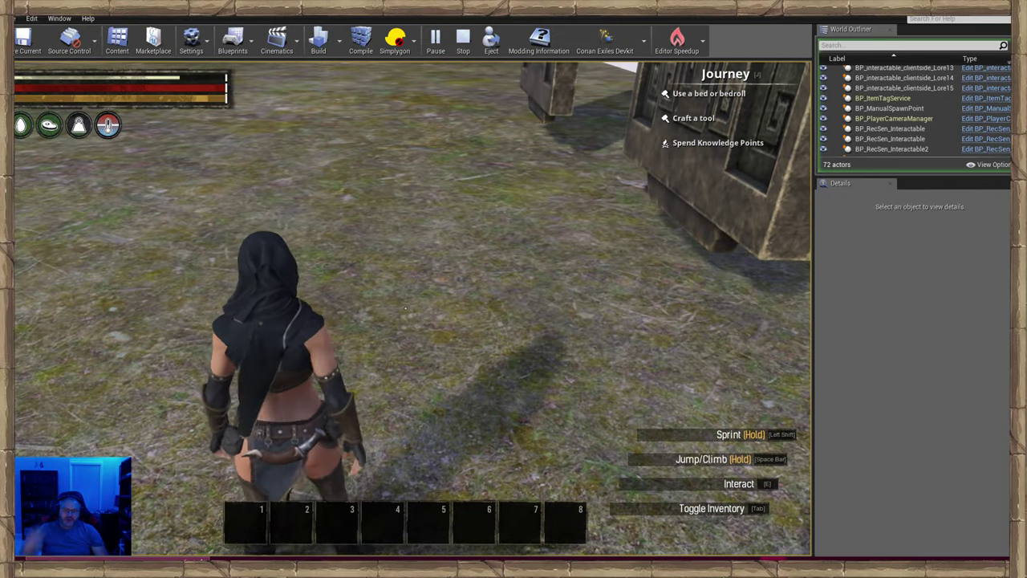
key("w")
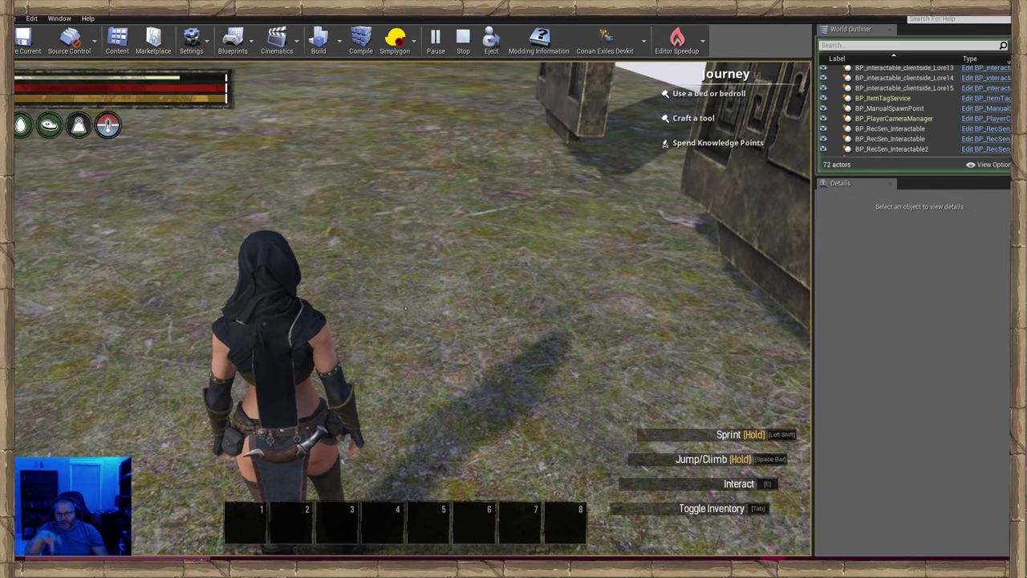
key("w")
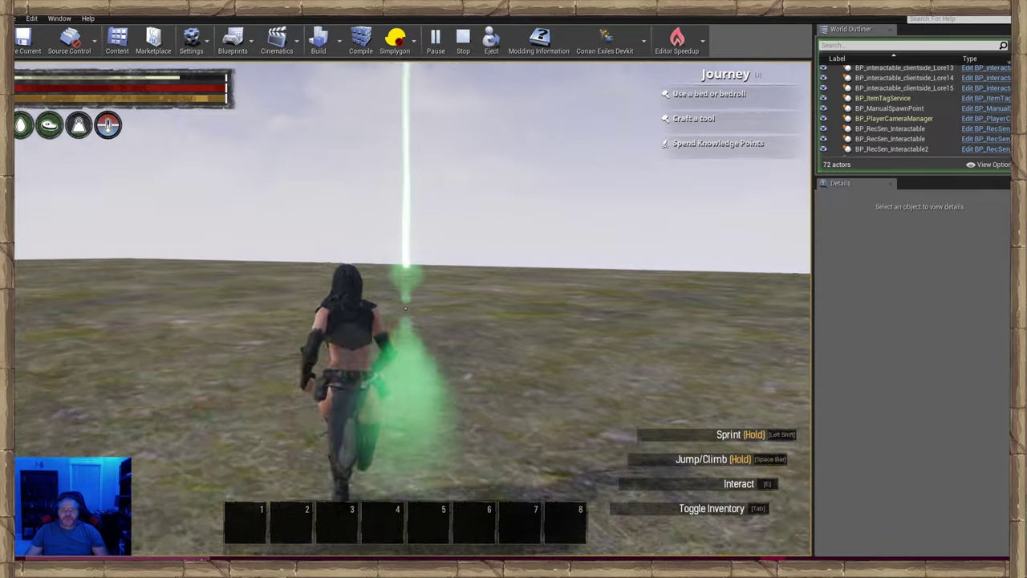
key("w")
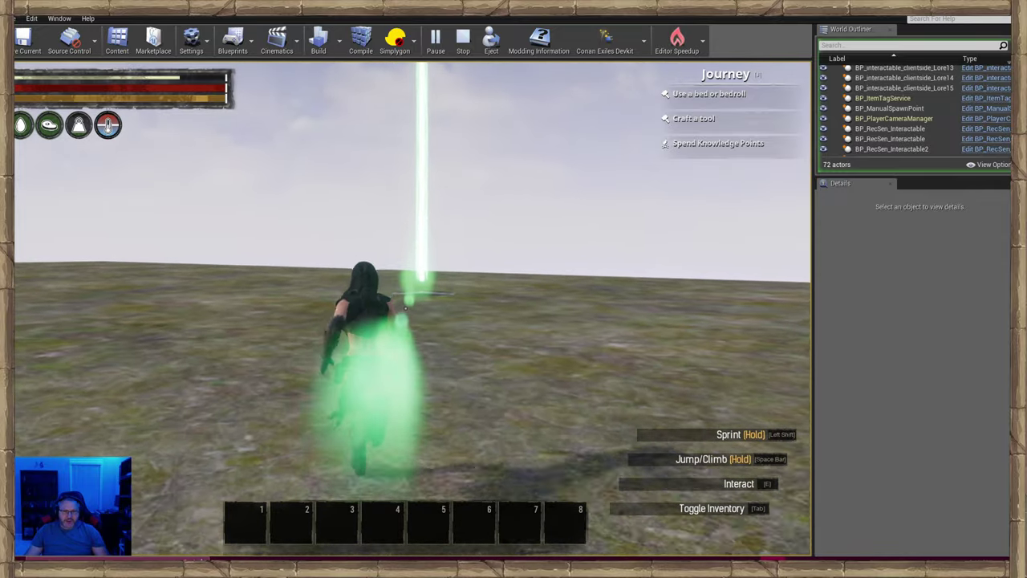
key("w")
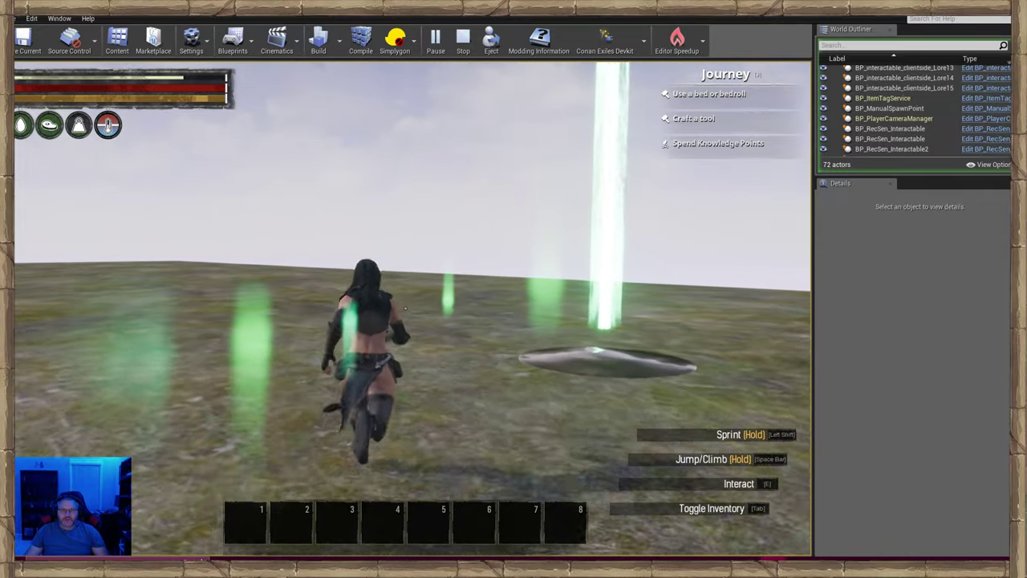
key("w")
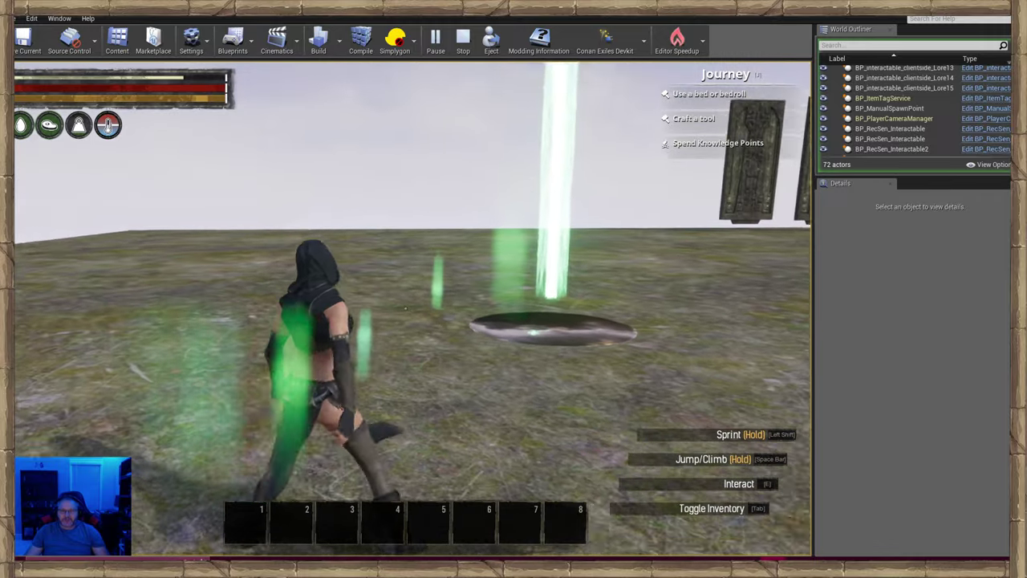
key("shift+F1")
key("Escape")
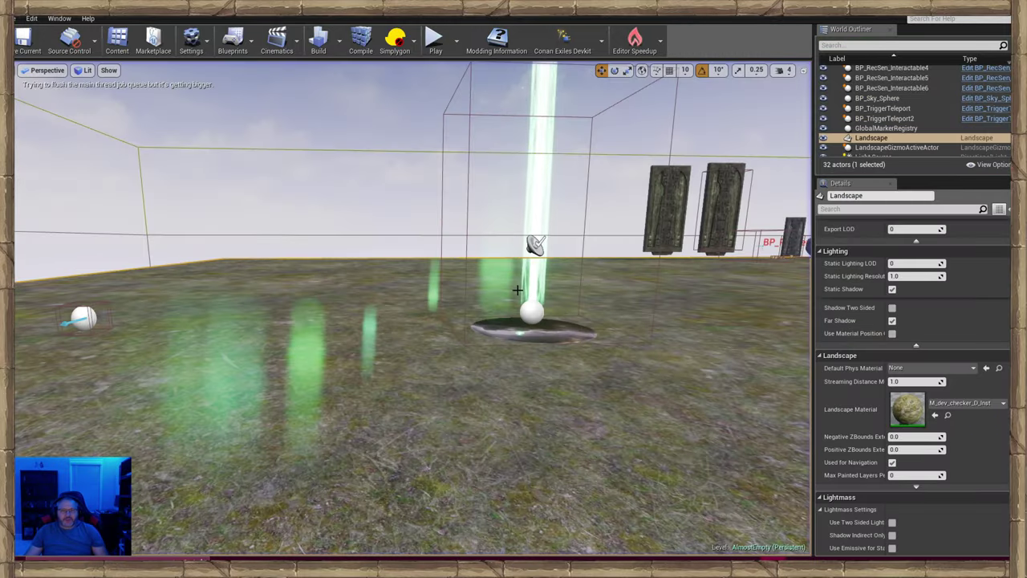
Select the undecorated BP_TriggerTeleport sphere beside the beam and its inherited Trigger Box component.
right_click_drag(584, 293, 481, 298)
key("w")
mouse_move(377, 295)
right_mouse_down()
mouse_move(402, 418)
mouse_move(376, 294)
right_mouse_up()
left_click(376, 309)
right_click_drag(468, 341, 429, 289)
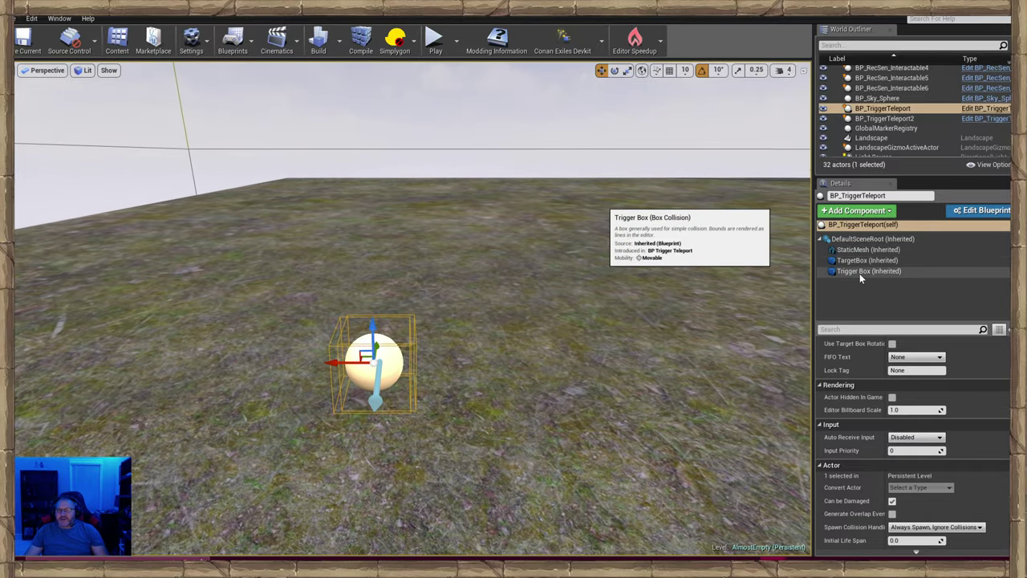
left_click(863, 271)
right_click_drag(769, 286, 769, 309)
right_click_drag(432, 361, 432, 362)
Enlarge the Trigger Box's Box Extent to about X 90.02, Y 155.16 and Z 266.44.
key("e")
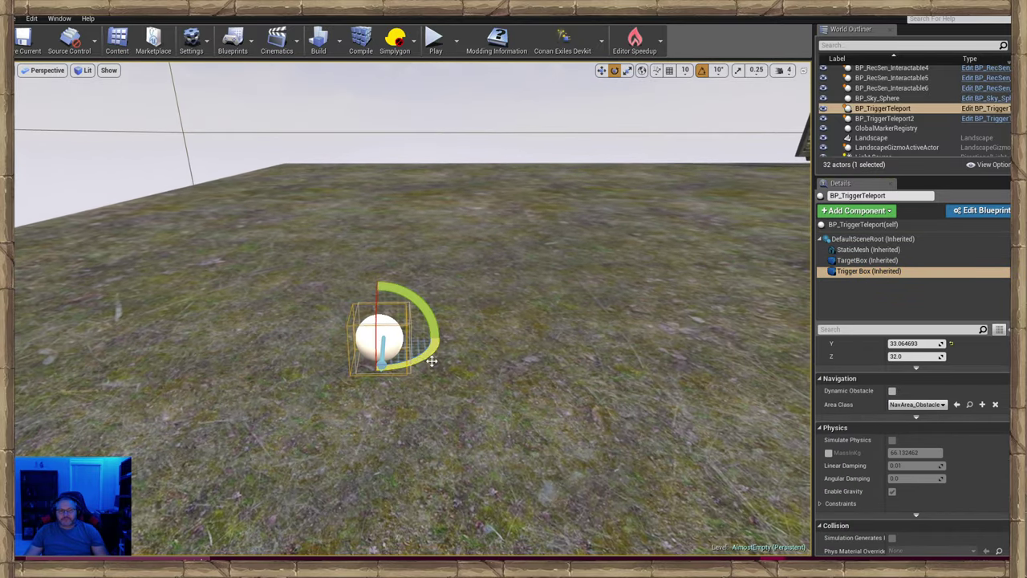
key("r")
key("e")
key("r")
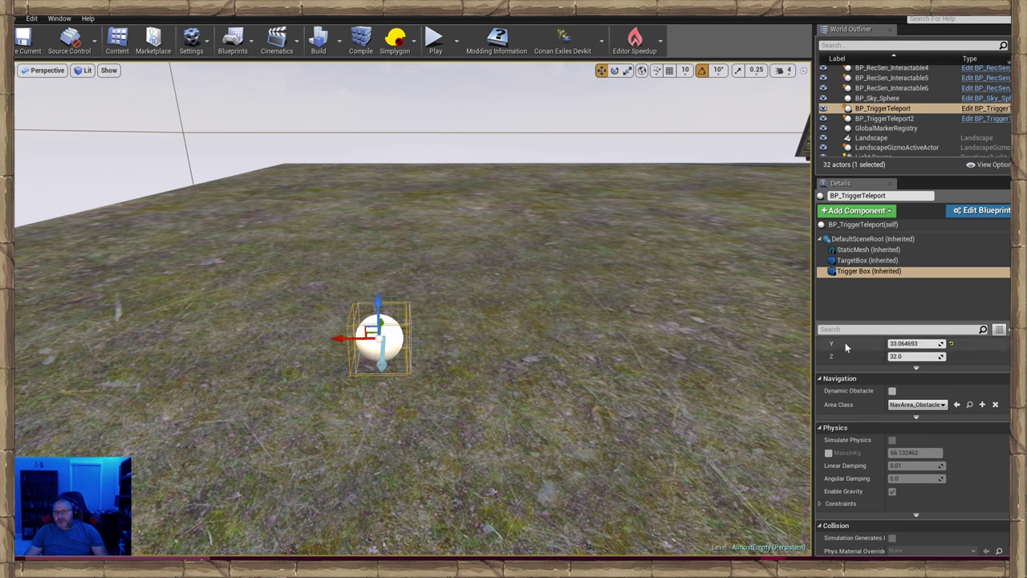
left_click(853, 273)
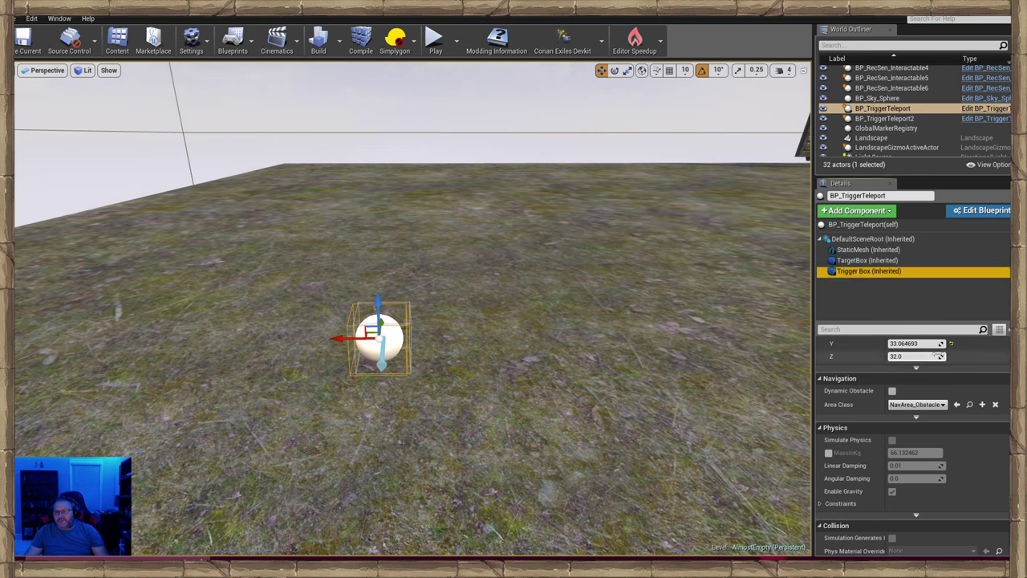
scroll(933, 375, "down", 1)
scroll(933, 375, "up", 3)
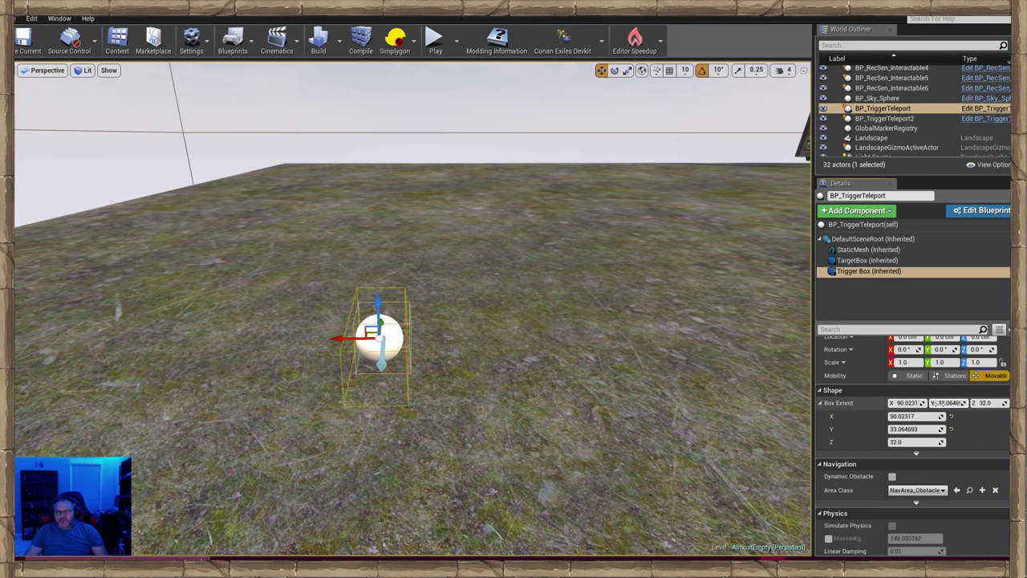
left_click_drag(915, 429, 972, 442)
key("e")
key("w")
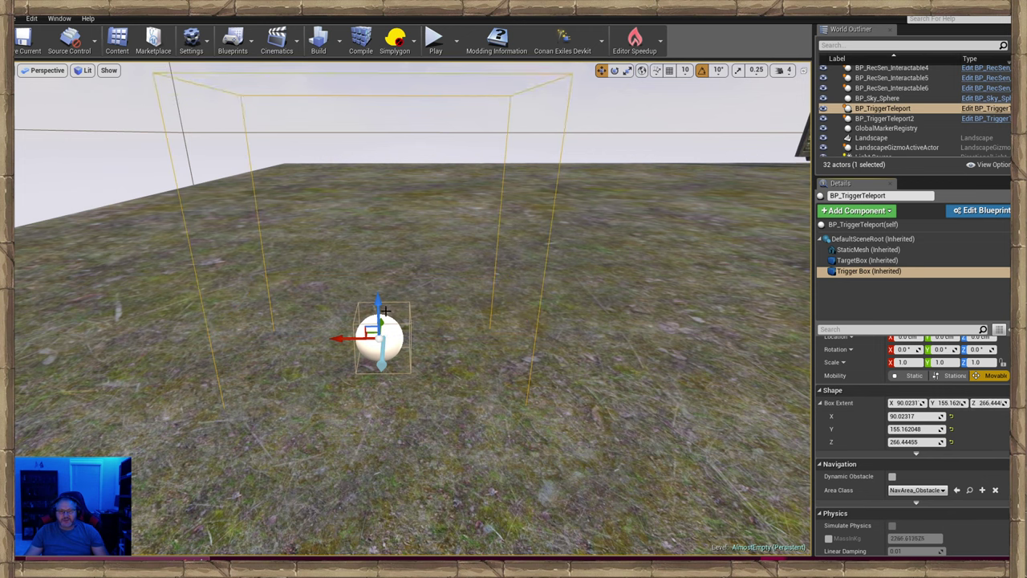
Try raising the Trigger Box, reset its location, lower it slightly instead, and reselect the whole BP_TriggerTeleport actor.
left_click_drag(386, 311, 382, 301)
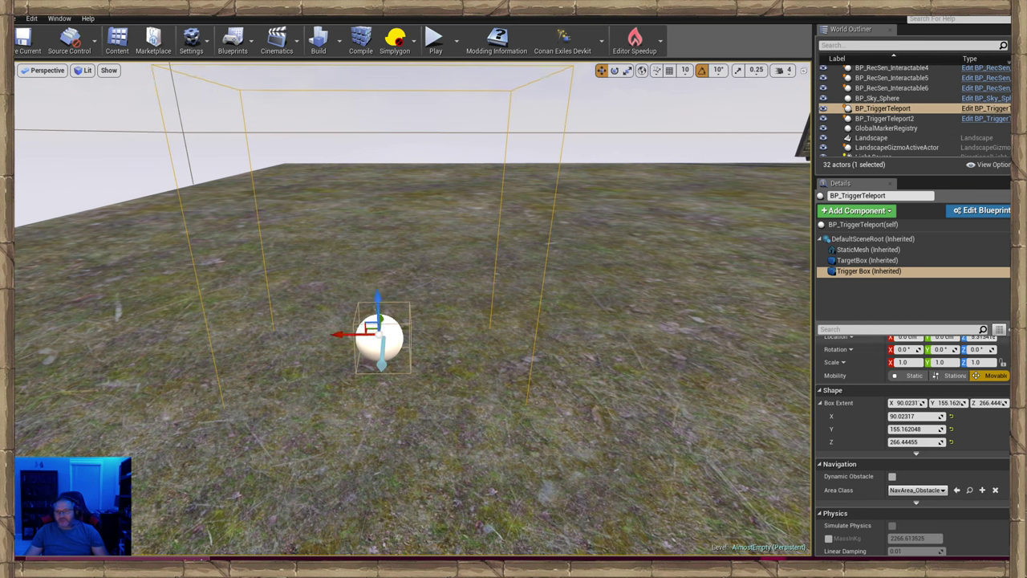
left_click(1010, 339)
left_click(858, 273)
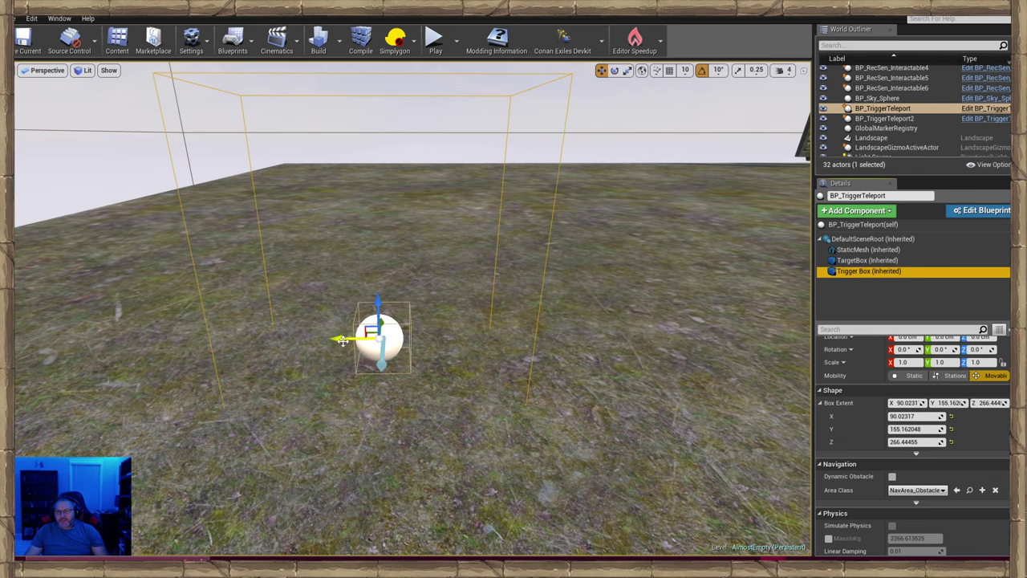
left_click_drag(378, 303, 383, 307)
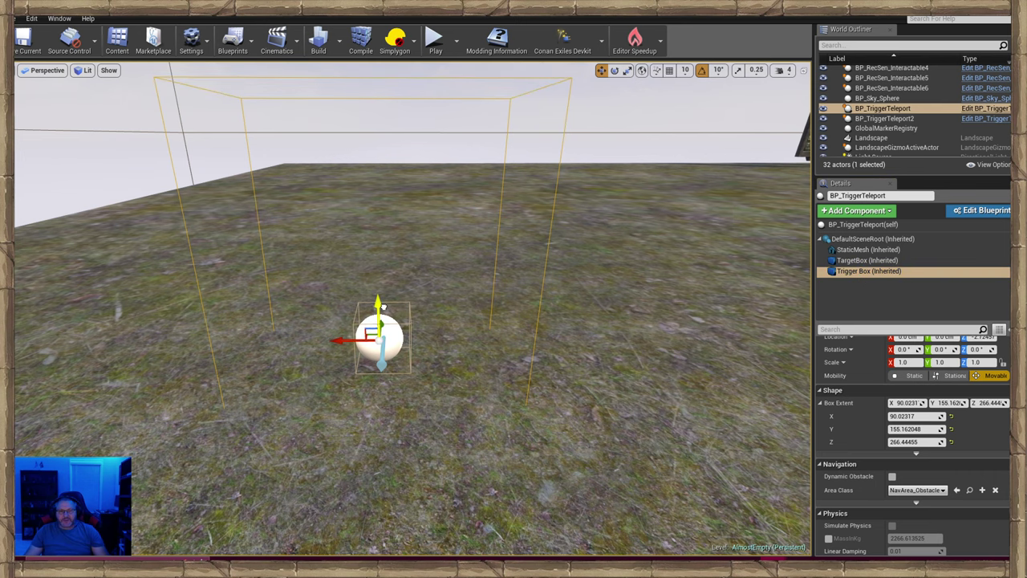
left_click(607, 419)
left_click(382, 343)
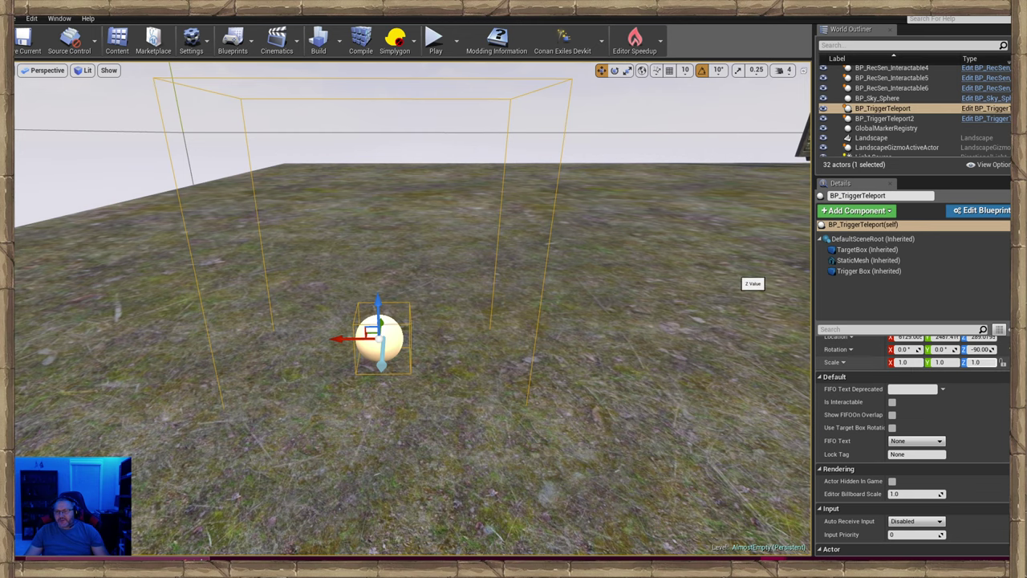
Lower the whole BP_TriggerTeleport actor slightly, to about Z 288.02, and keep it selected.
key("s")
mouse_move(441, 364)
right_mouse_down()
mouse_move(441, 313)
mouse_move(440, 363)
right_mouse_up()
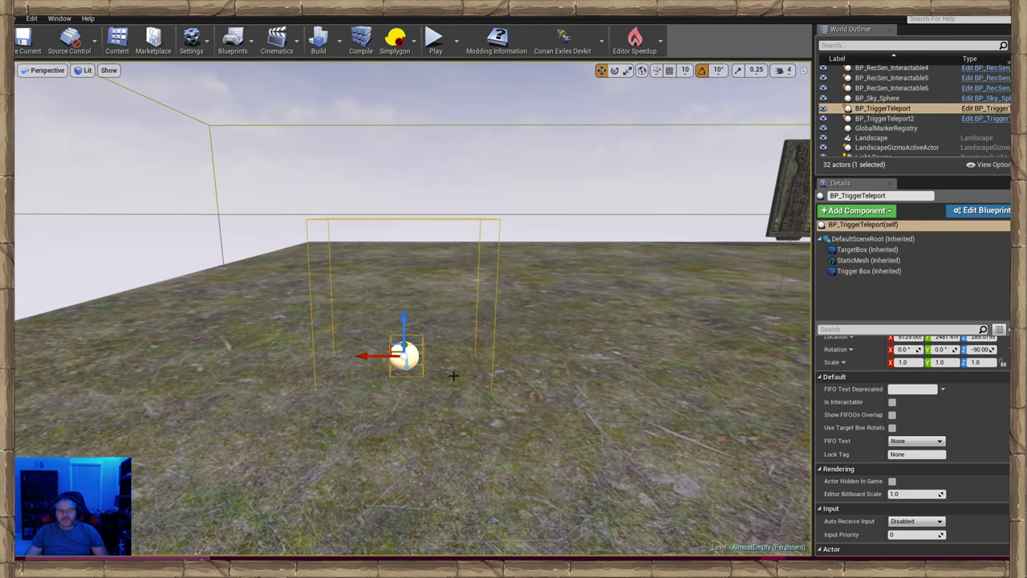
left_click(400, 327)
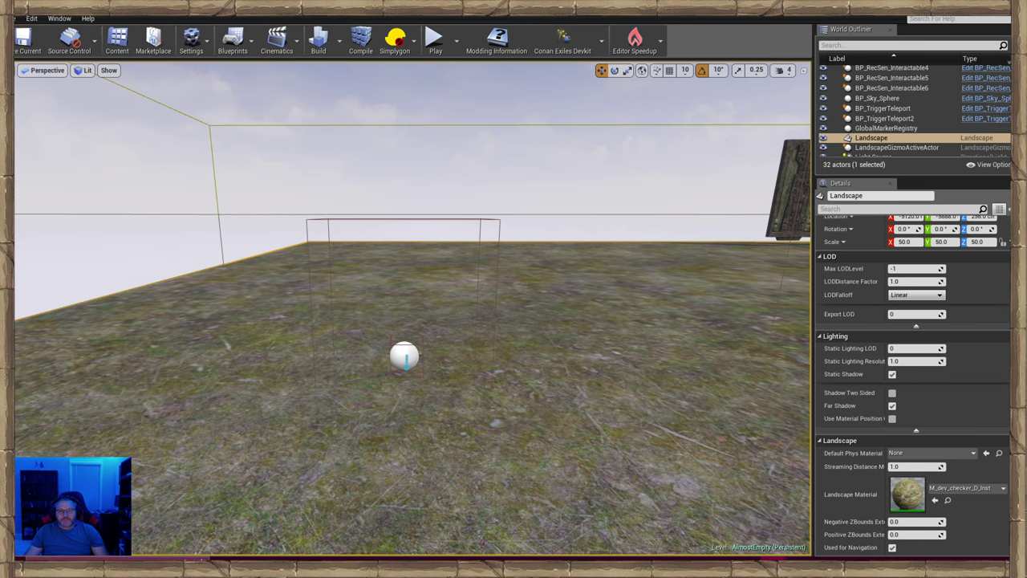
left_click(410, 317)
mouse_move(405, 317)
left_mouse_down()
mouse_move(418, 161)
mouse_move(407, 323)
left_mouse_up()
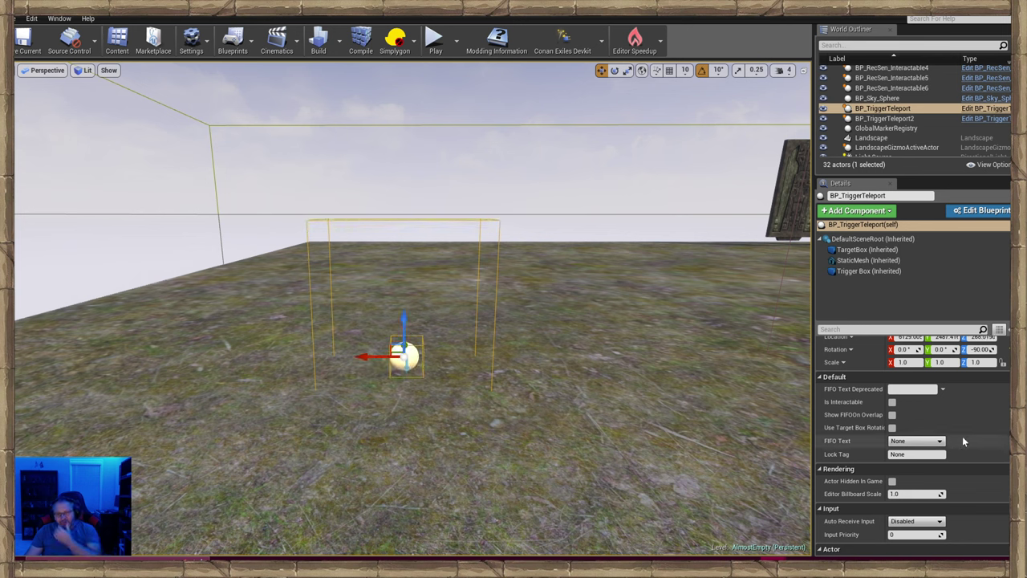
Increase the Trigger Box's Box Extent Z to about 337.65 and raise the component to about Z 307.53.
left_click(865, 270)
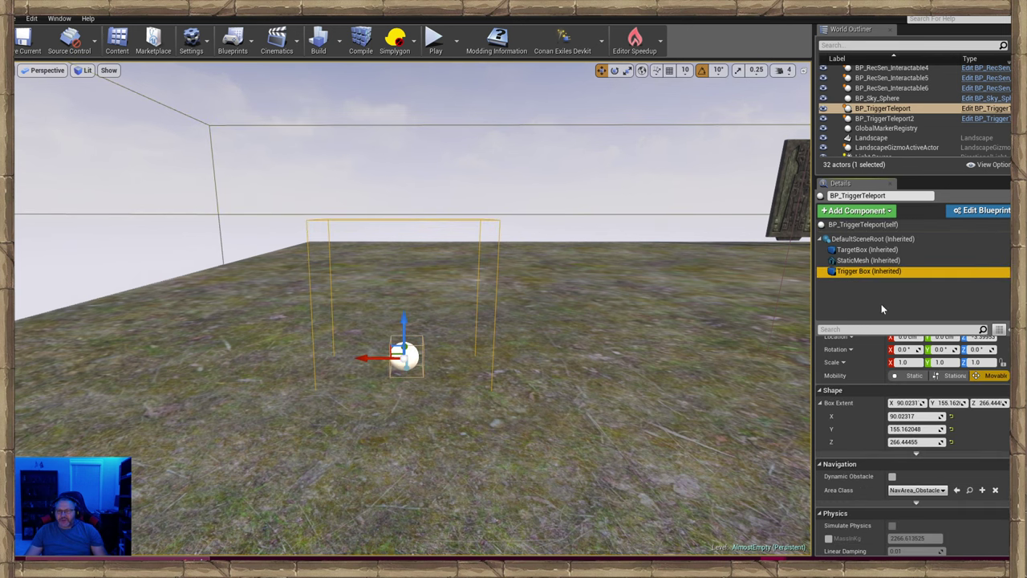
left_click_drag(982, 403, 999, 403)
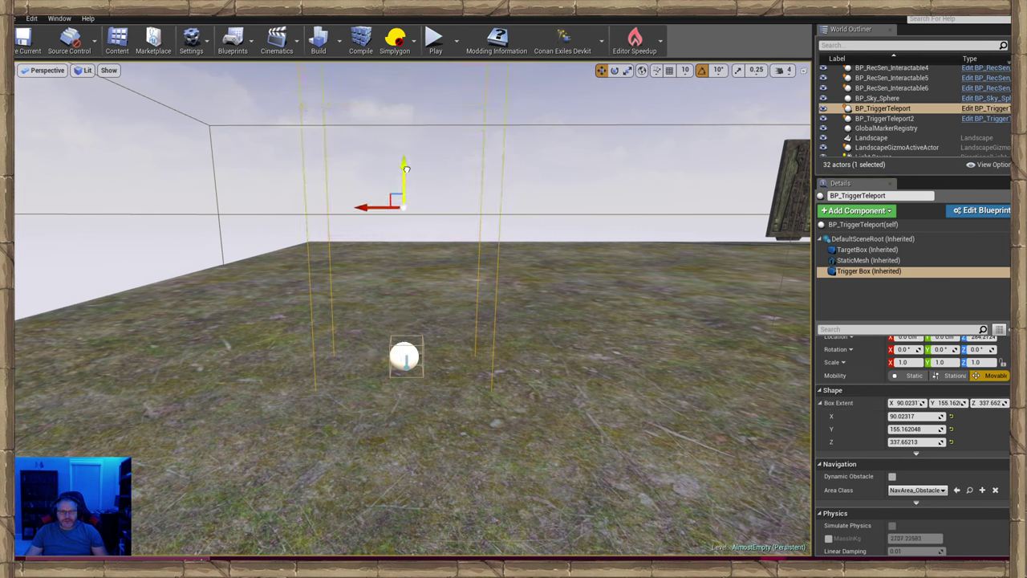
mouse_move(406, 168)
left_mouse_down()
mouse_move(401, 109)
mouse_move(399, 161)
left_mouse_up()
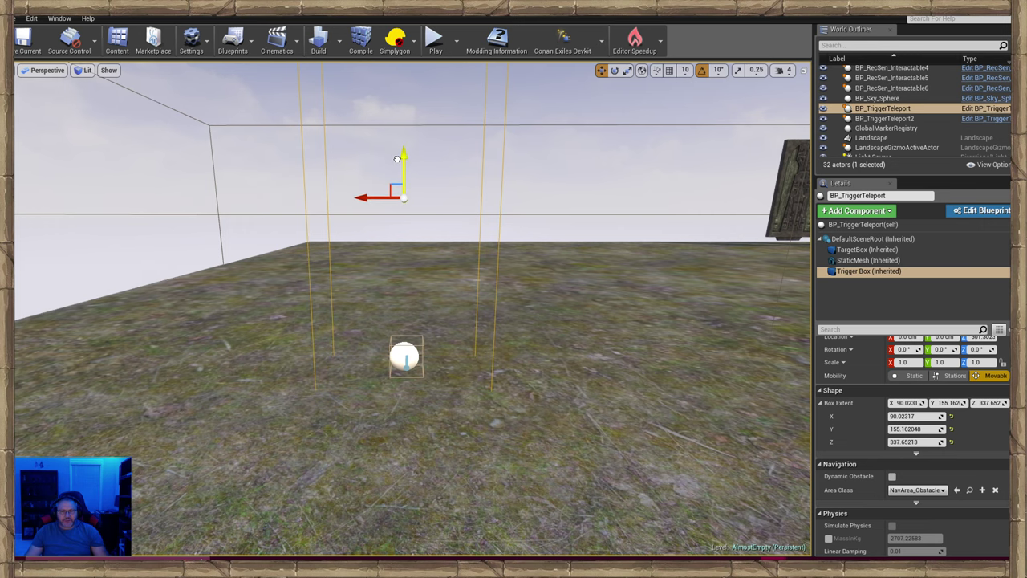
Widen the Trigger Box around the sphere to a Box Extent of about X 154.60 and Y 179.60.
right_click_drag(636, 427, 779, 433)
key("a")
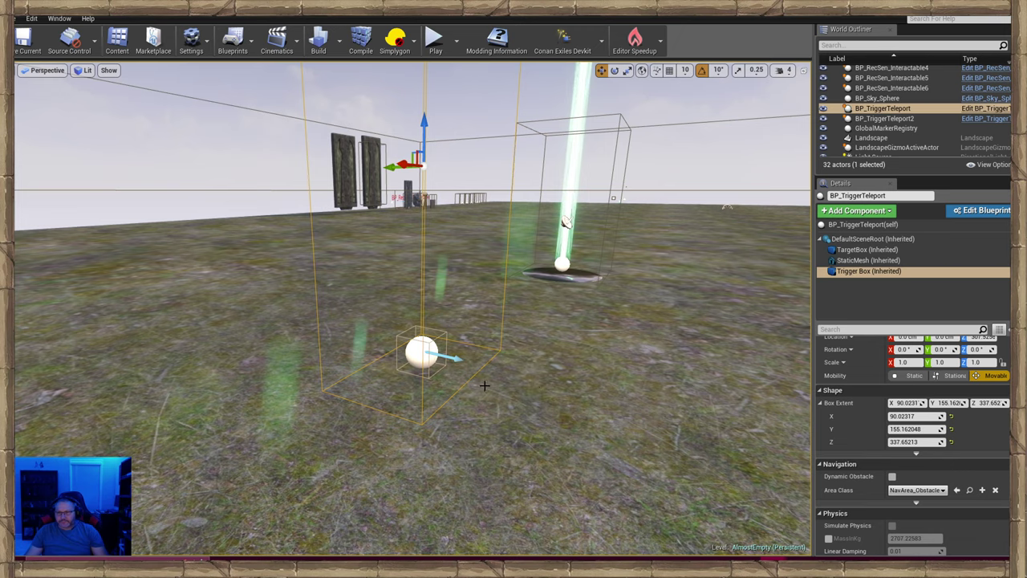
key("a")
right_click_drag(484, 385, 675, 394)
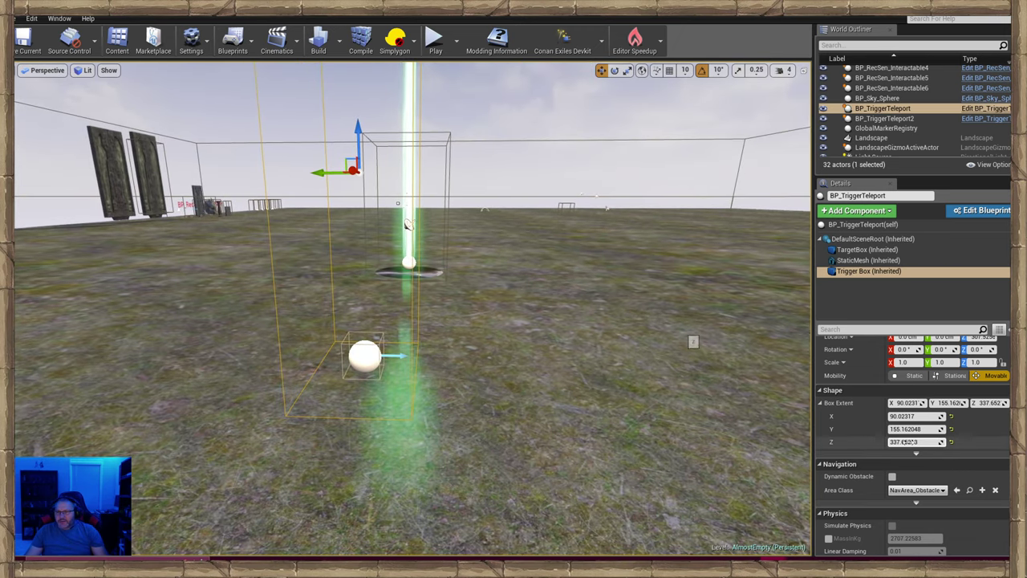
left_click_drag(915, 429, 947, 416)
right_click_drag(556, 405, 527, 412)
key("w")
key("s")
key("w")
key("s")
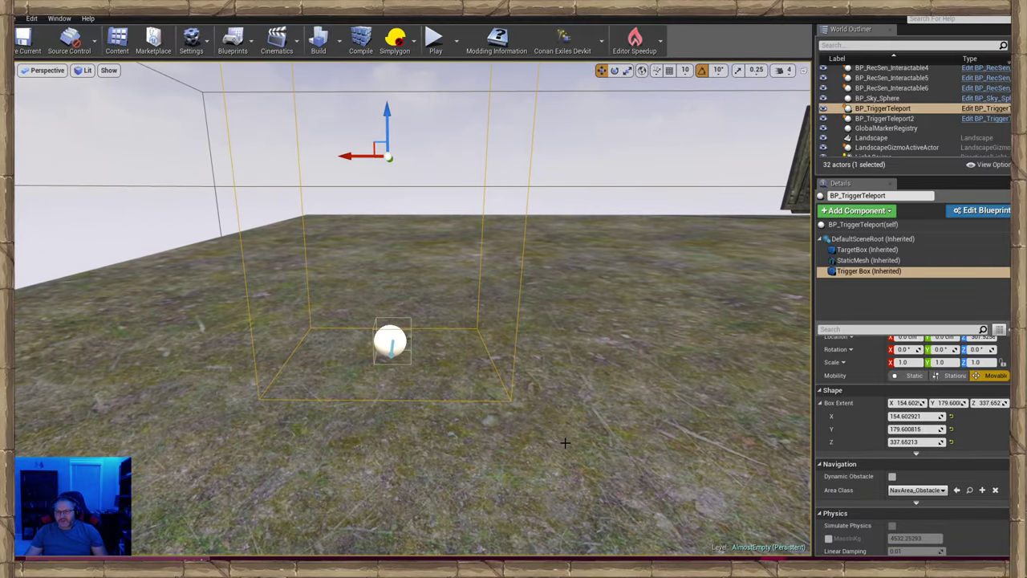
Select the TargetBox component of BP_TriggerTeleport and move it far away from the sphere, to about X -2908.30.
left_click(584, 433)
scroll(871, 316, "up", 1)
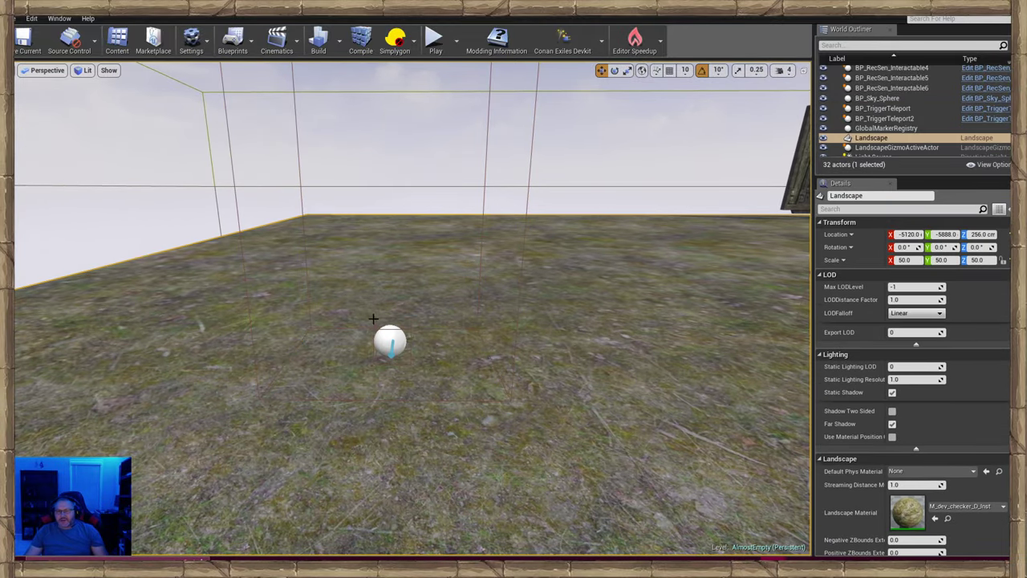
left_click(394, 342)
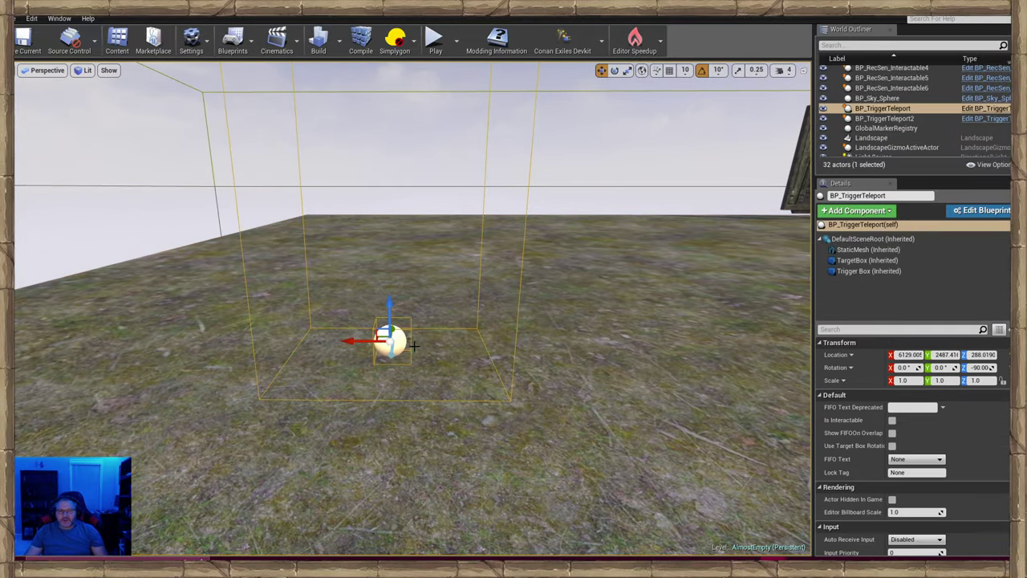
left_click(867, 260)
mouse_move(441, 340)
right_mouse_down()
mouse_move(401, 346)
mouse_move(440, 339)
right_mouse_up()
left_click_drag(374, 301, 674, 310)
right_click_drag(518, 378, 620, 364)
mouse_move(556, 367)
right_mouse_down()
mouse_move(667, 373)
mouse_move(554, 368)
right_mouse_up()
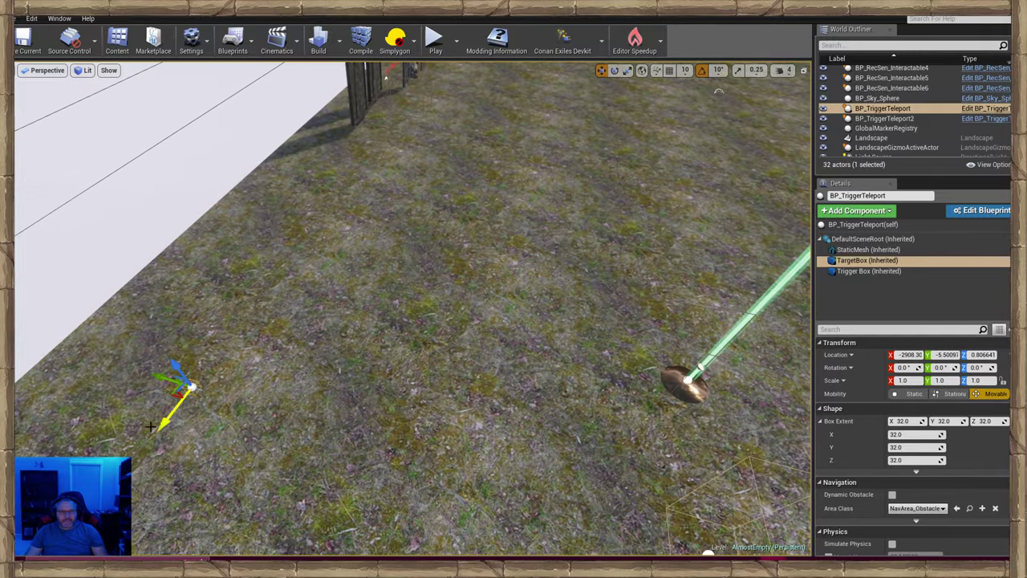
Place the TargetBox at about Y -1082.6 and Z 102.48, enlarging its Box Extent to about X 155.05, Y 140.67 and Z 132.14.
mouse_move(277, 305)
right_mouse_down()
mouse_move(256, 333)
mouse_move(213, 293)
mouse_move(157, 277)
mouse_move(268, 300)
right_mouse_up()
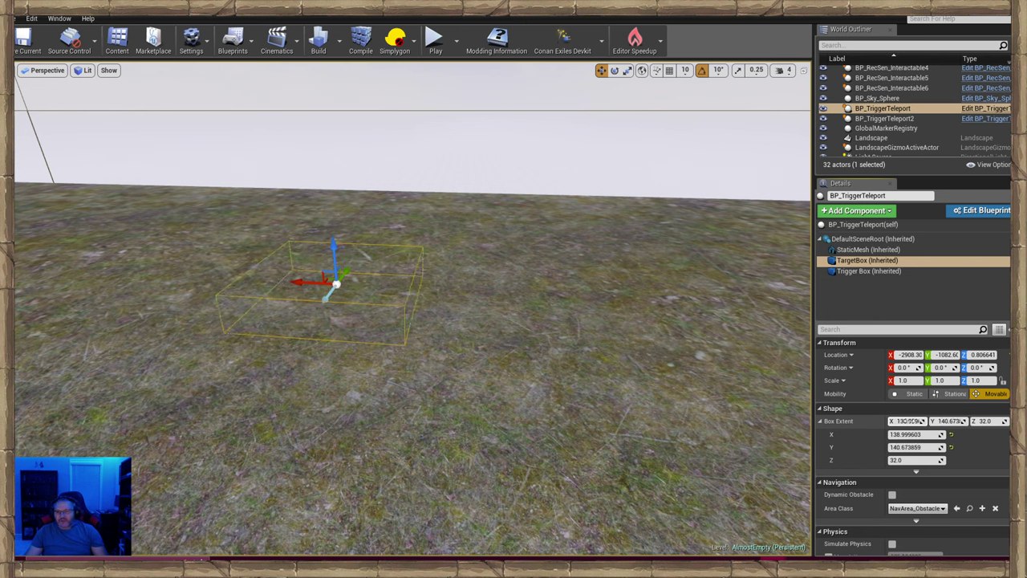
left_click_drag(985, 422, 1007, 422)
left_click_drag(333, 242, 330, 182)
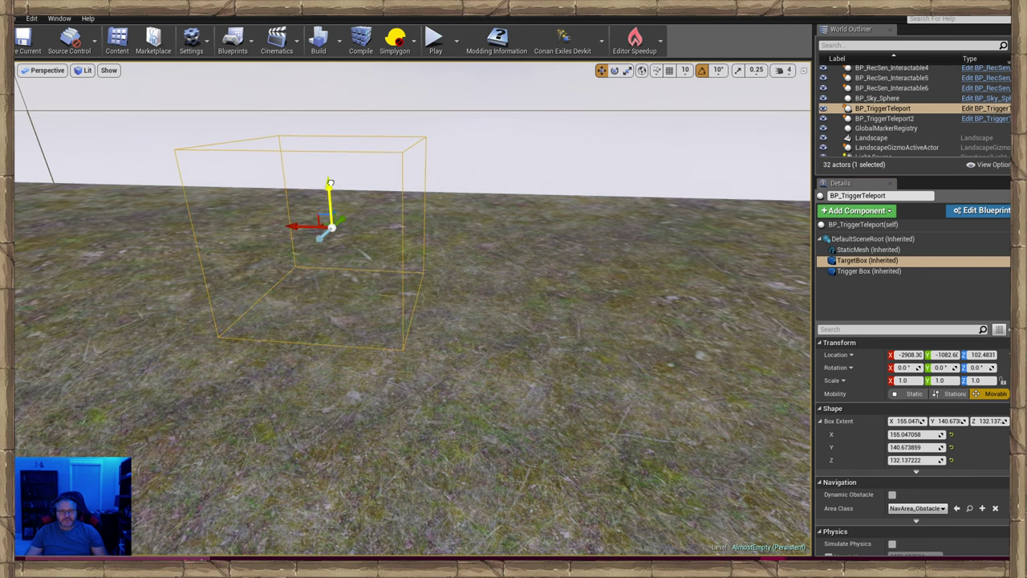
Examine the target box from a distance alongside the sphere, then inspect the BP_TriggerTeleport's Trigger Box up close.
left_click(568, 361)
right_click_drag(566, 361, 373, 328)
key("d")
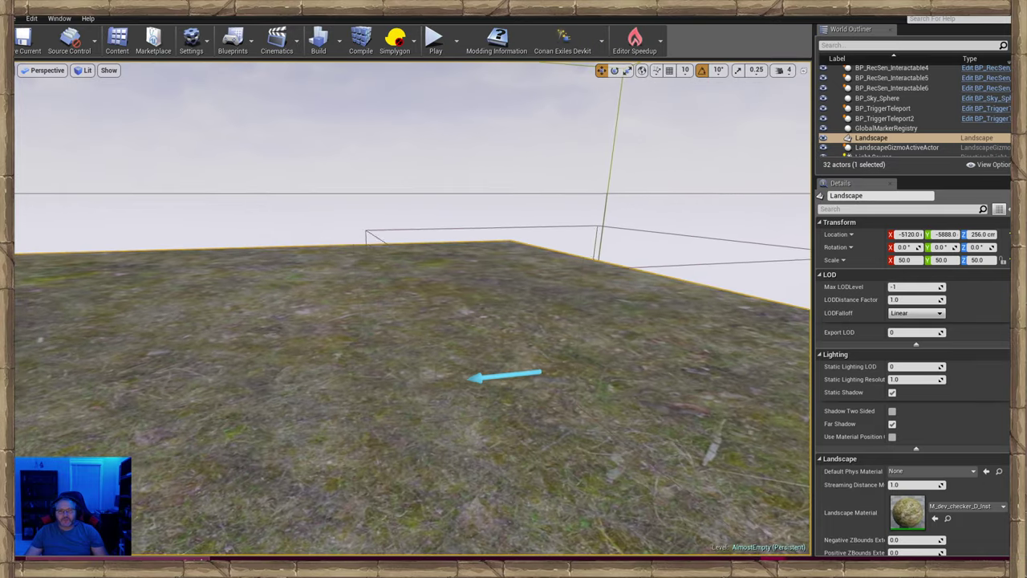
right_click_drag(566, 361, 609, 249)
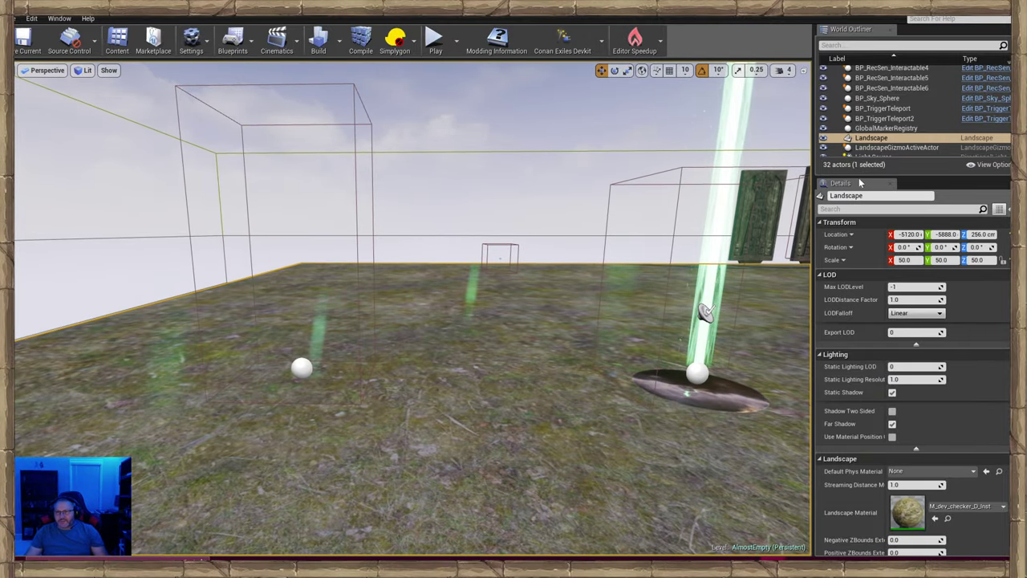
left_click(882, 107)
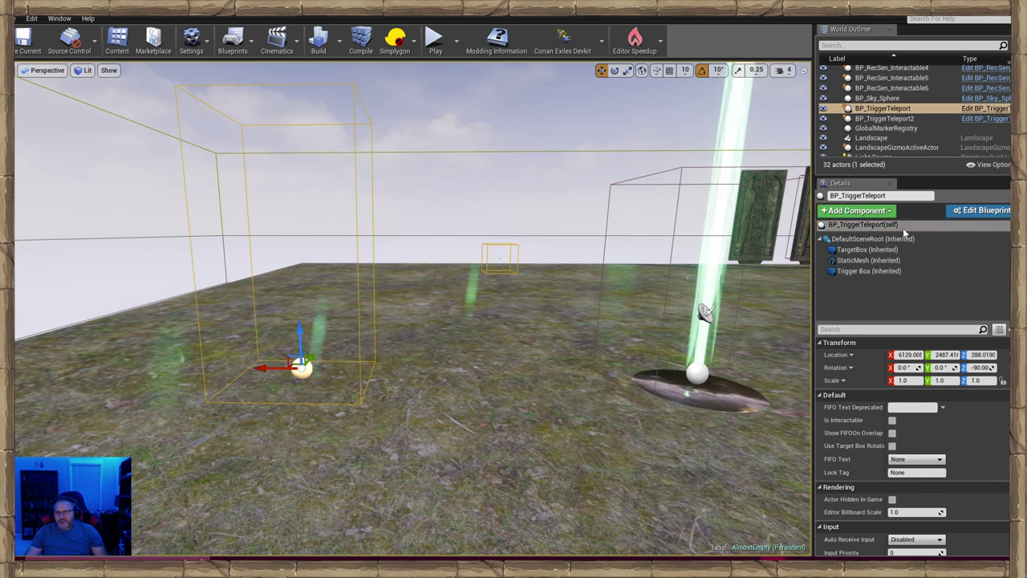
left_click(855, 270)
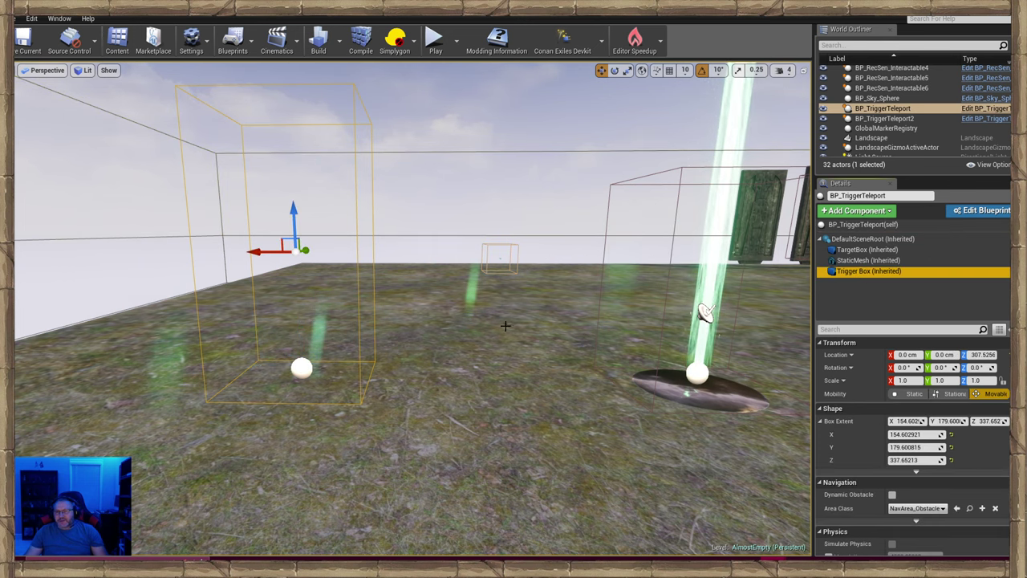
key("w")
mouse_move(652, 327)
right_mouse_down()
mouse_move(574, 289)
mouse_move(568, 310)
mouse_move(652, 327)
right_mouse_up()
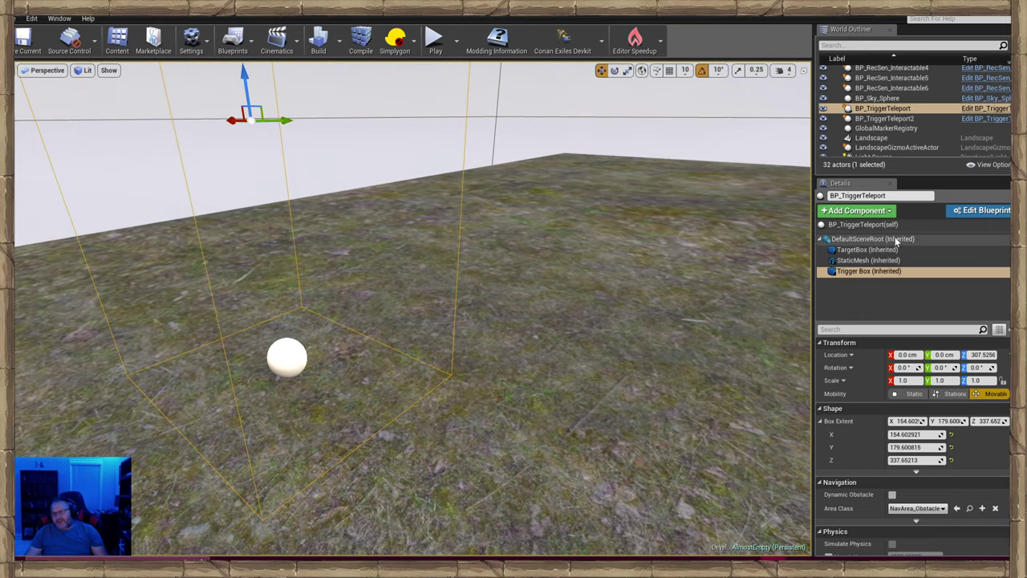
Add a Static Mesh component using SM_WarMaker_Socket_01 to BP_TriggerTeleport and flip it upside down by 180°.
left_click(856, 212)
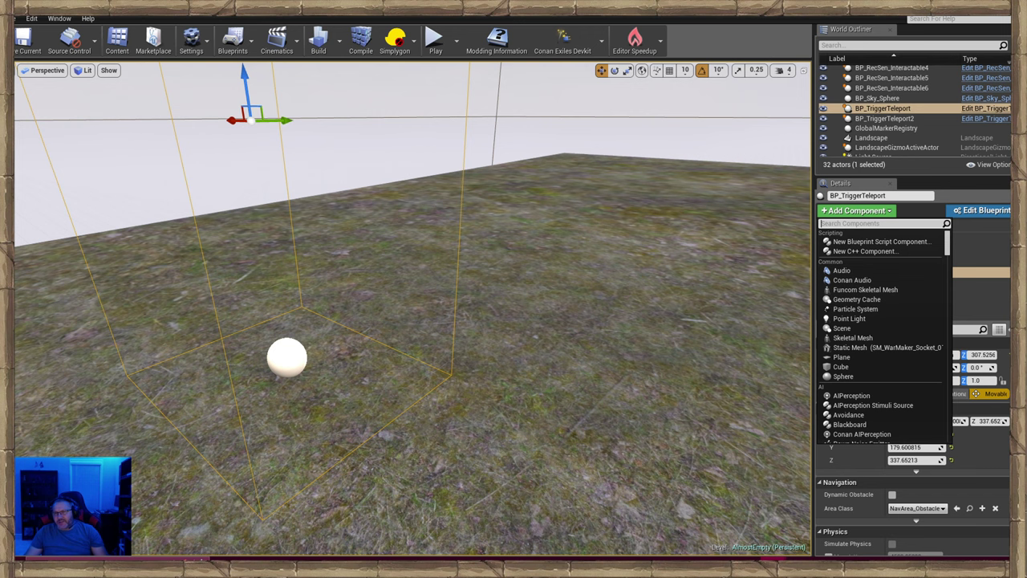
type("Static")
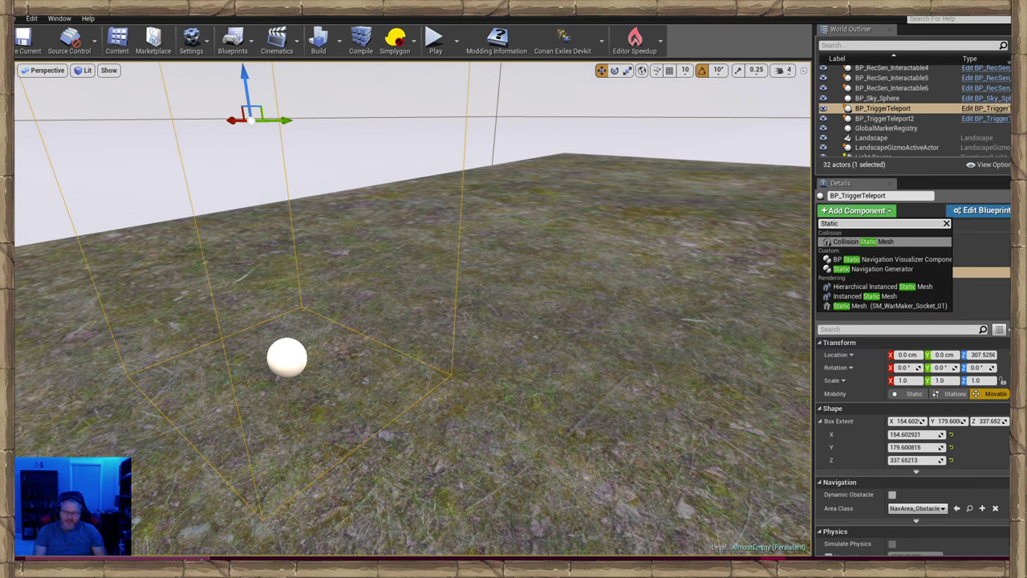
left_click(844, 306)
right_click_drag(540, 345, 540, 345)
key("e")
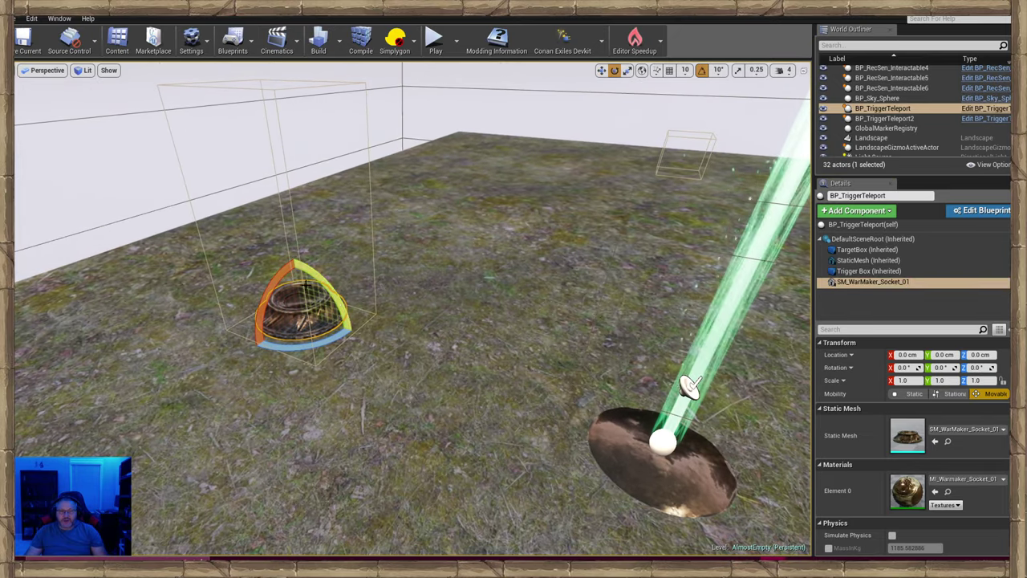
left_click_drag(266, 307, 310, 368)
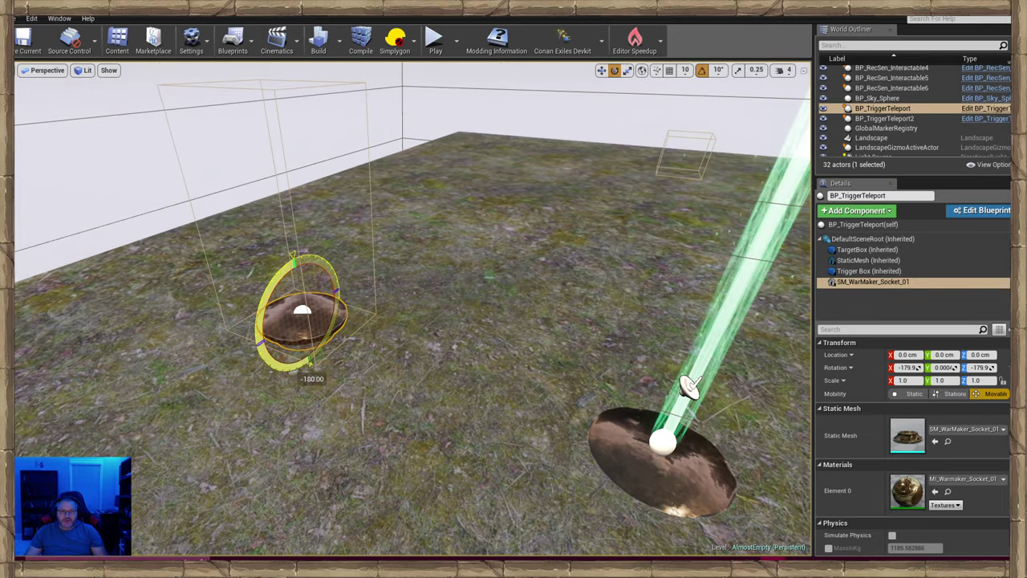
Move the socket mesh from the sphere into the distant target box, at about X -2917.25 and Y -1091.8.
key("w")
left_click_drag(315, 313, 518, 178)
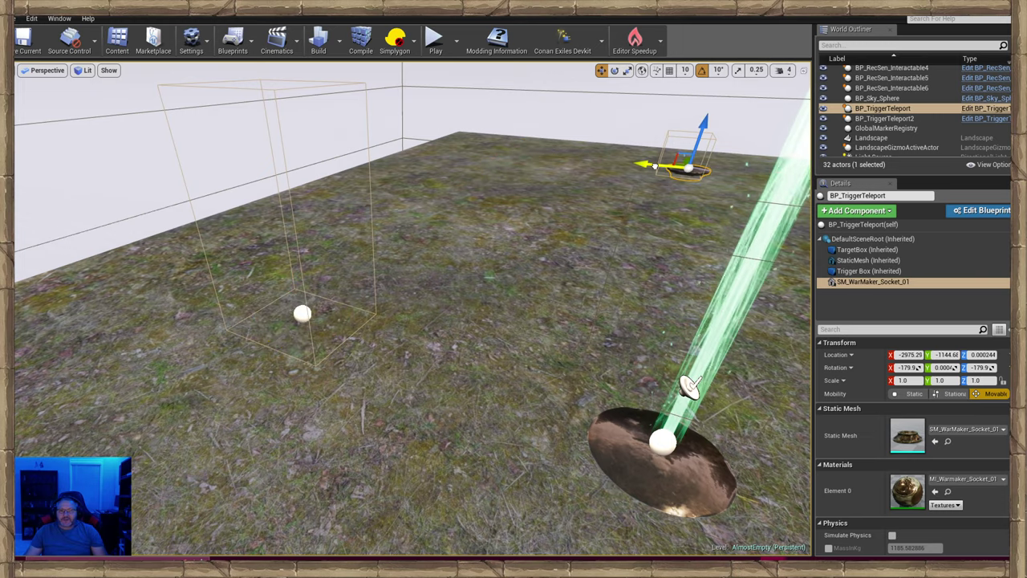
right_click_drag(655, 166, 723, 241)
key("w")
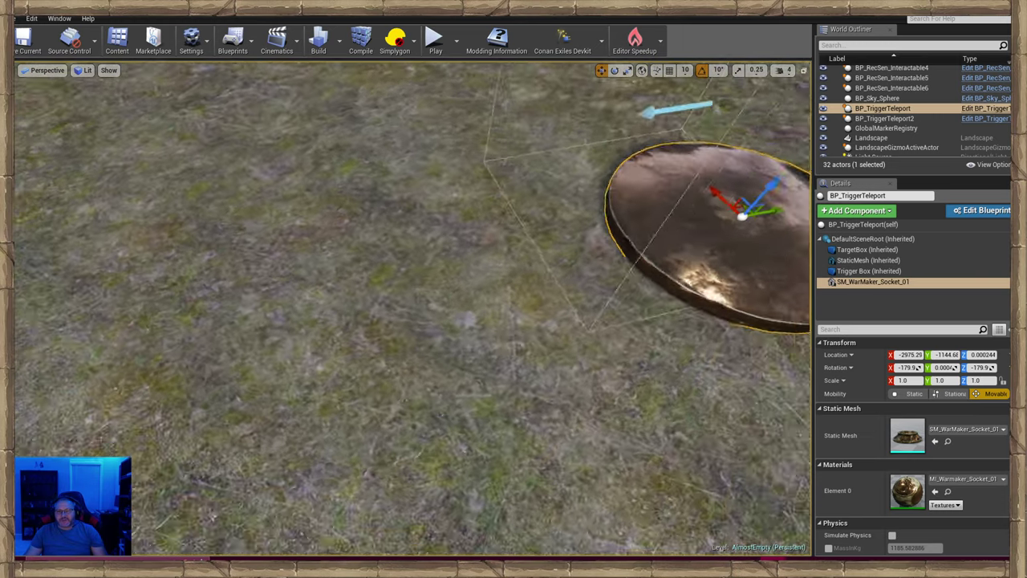
key("f")
left_click_drag(448, 238, 450, 226)
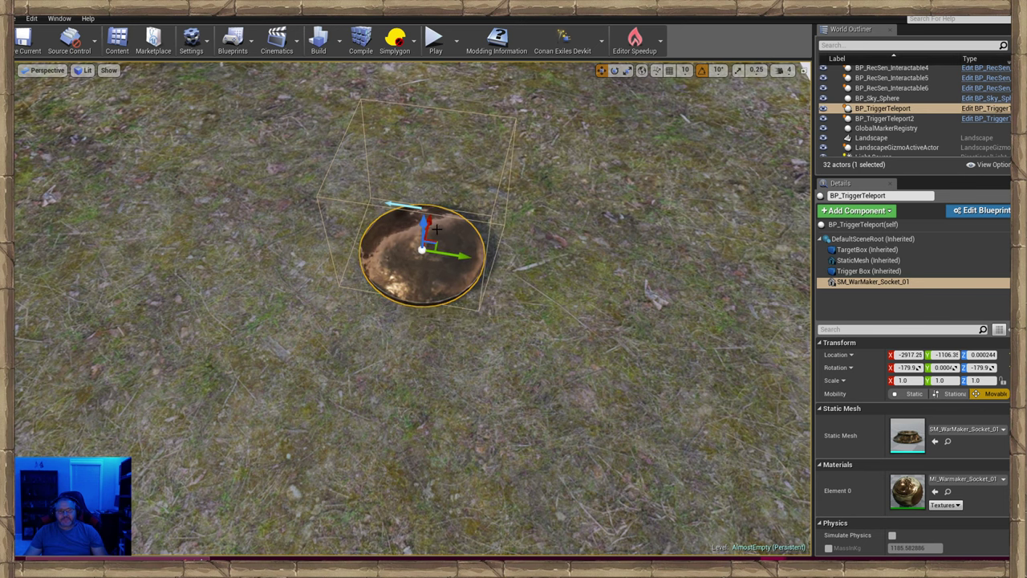
Sink the socket mesh to about Z -24.90 and centre it in the target box at about X -2907.62 and Y -1077.9.
key("w")
right_click_drag(431, 236, 489, 294)
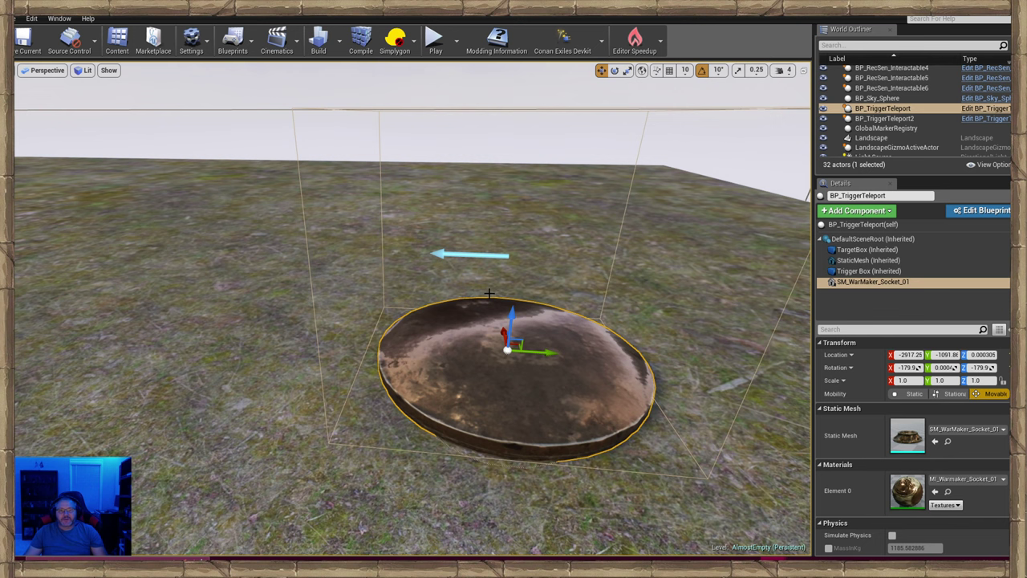
left_click_drag(505, 313, 506, 333)
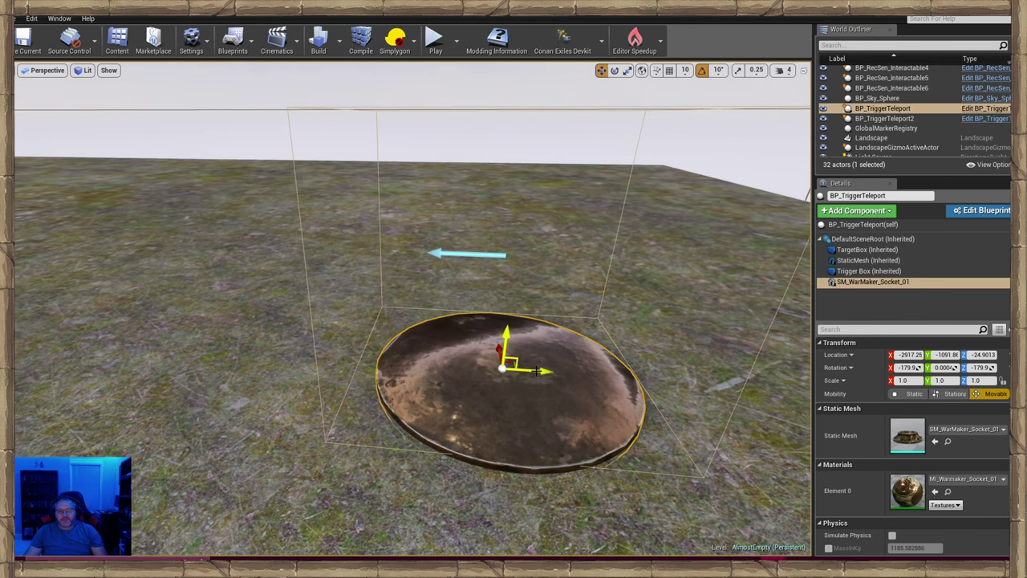
left_click_drag(540, 372, 531, 371)
key("d")
right_click_drag(531, 370, 434, 404)
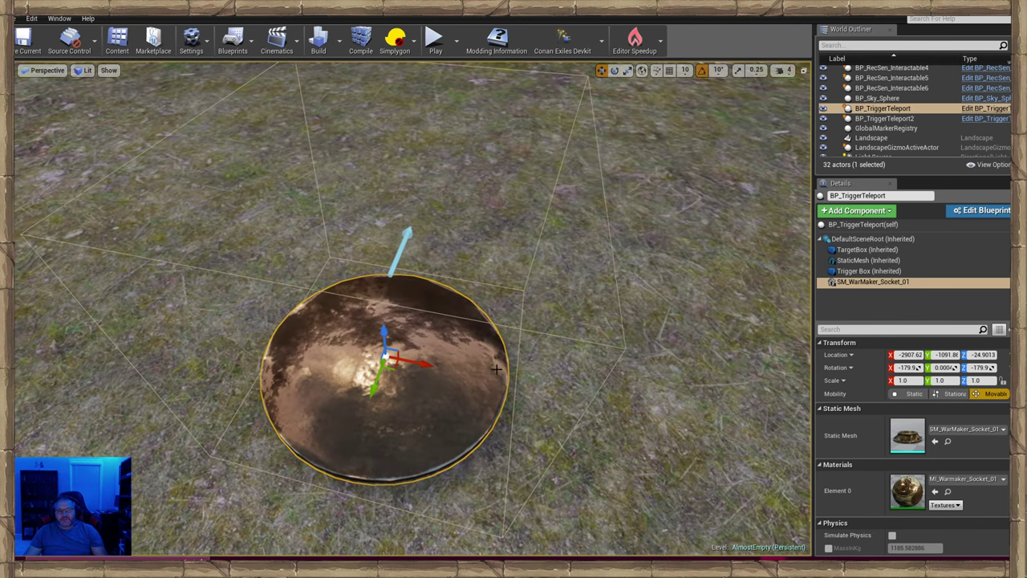
left_click_drag(427, 365, 437, 368)
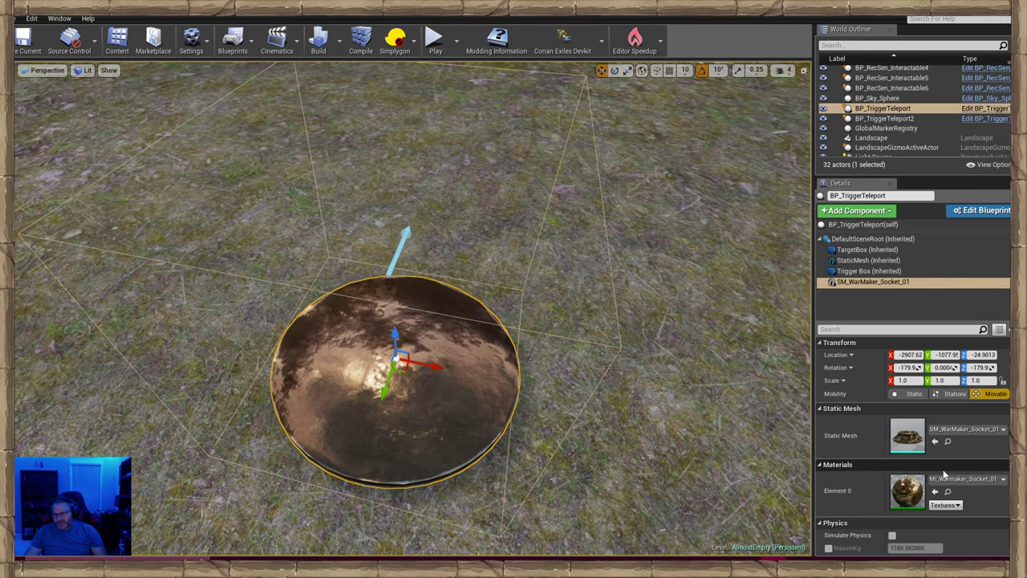
Lower the socket mesh a little further into the ground, to about Z -28.58, and reselect the whole BP_TriggerTeleport actor.
key("w")
right_click_drag(378, 358, 342, 373)
key("s")
left_click_drag(410, 379, 410, 383)
right_click_drag(459, 382, 429, 422)
left_click(438, 411)
left_click(430, 421)
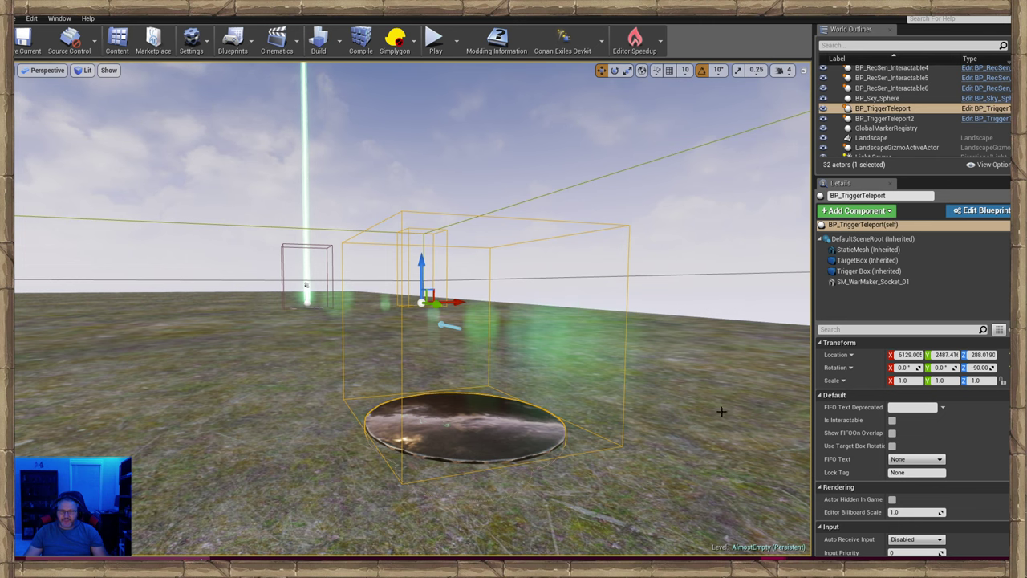
Duplicate the SM_WarMaker_Socket_01 component of BP_TriggerTeleport.
left_click(858, 271)
left_click(835, 281)
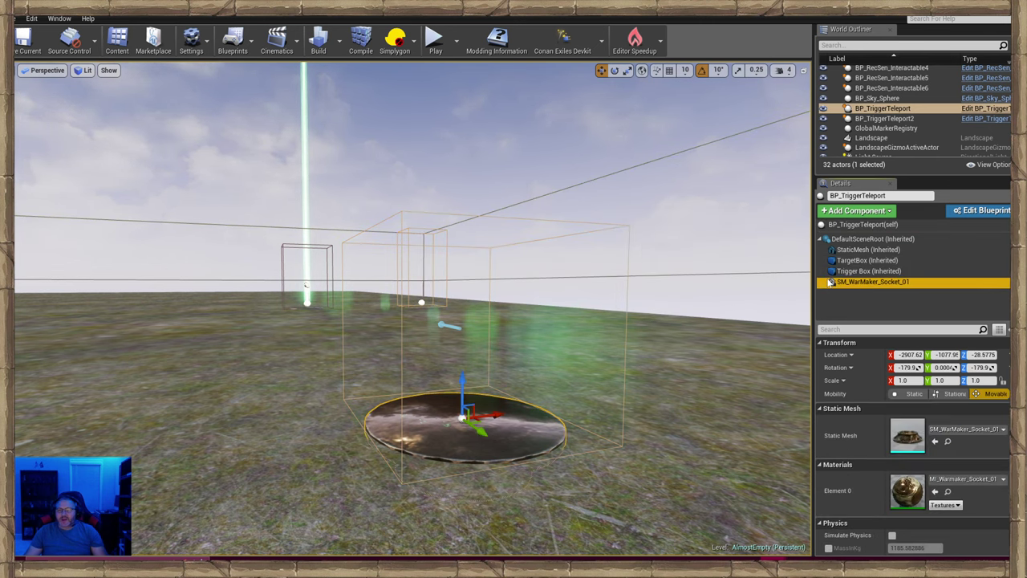
right_click_drag(732, 310, 721, 289)
key("w")
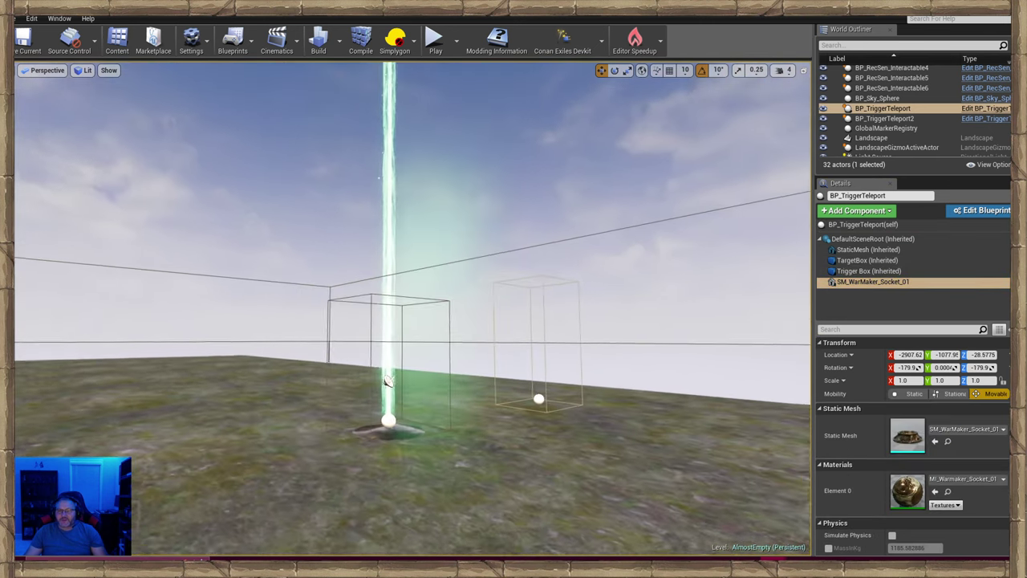
right_click_drag(387, 382, 601, 275)
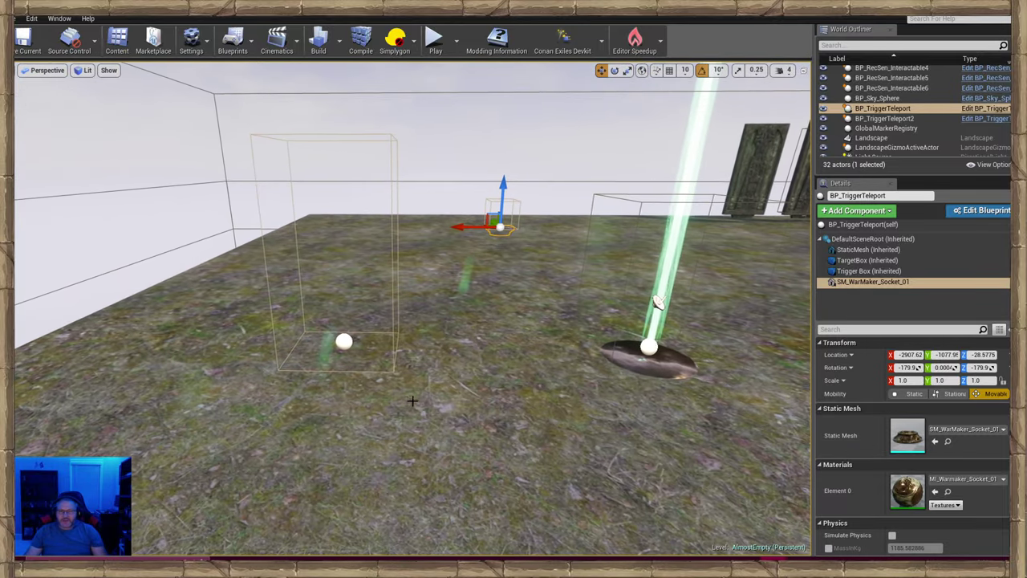
right_click(872, 285)
left_click(897, 333)
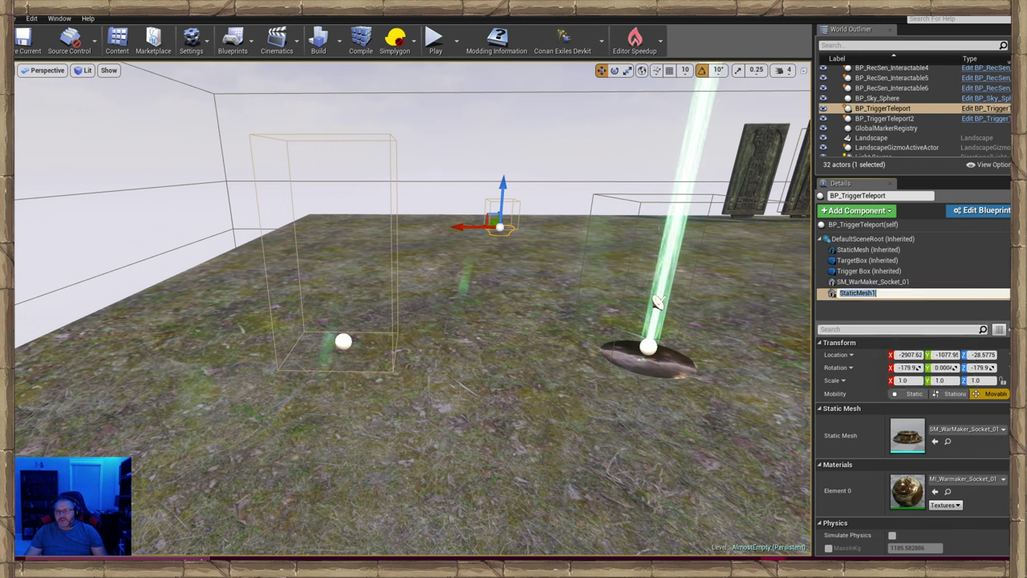
Move the duplicated socket mesh from the target box to the sphere in the trigger box, centring it at about X -2.61 and Y 5.13.
key("Return")
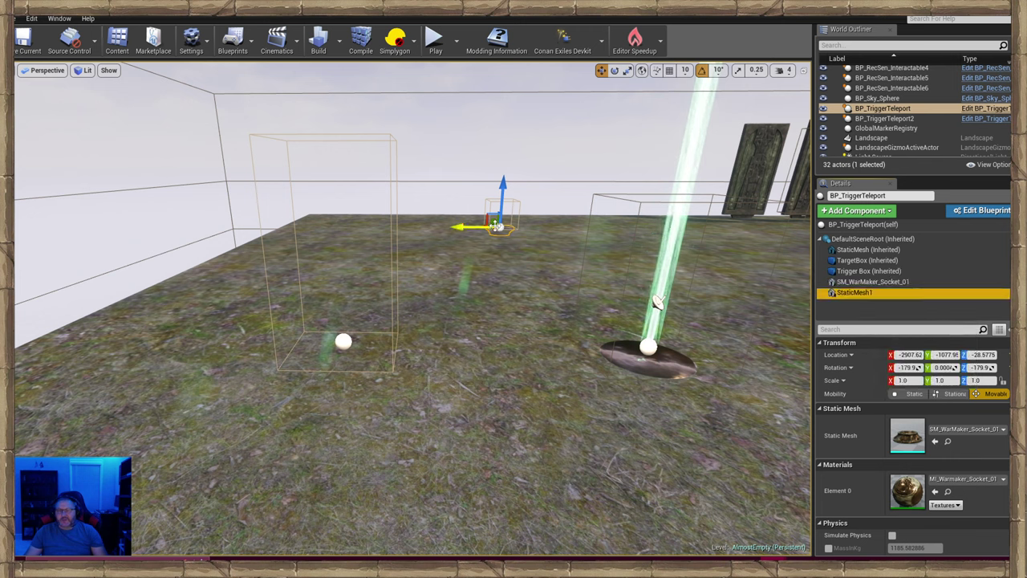
left_click_drag(512, 242, 340, 347)
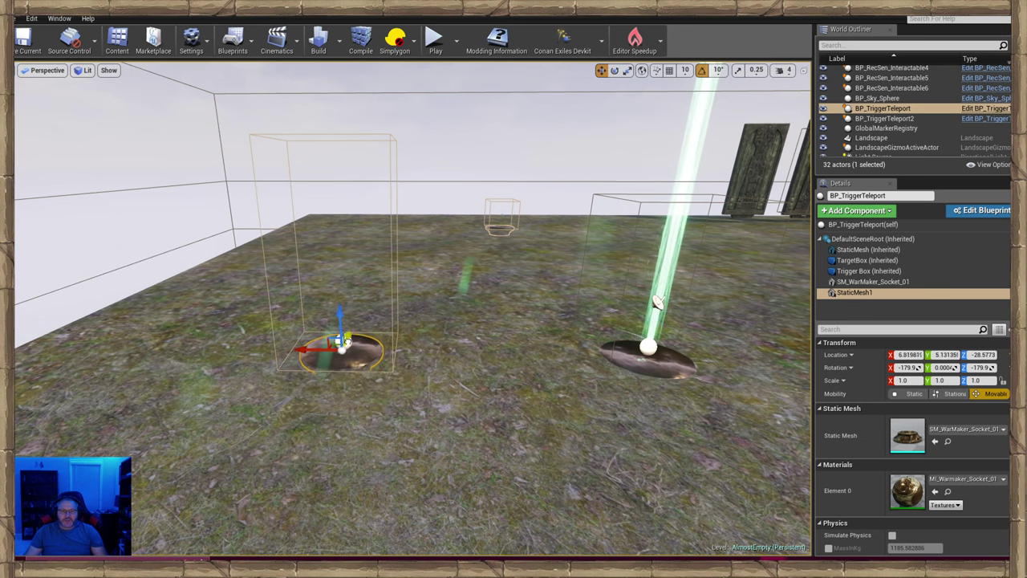
key("w")
right_click_drag(340, 347, 321, 383)
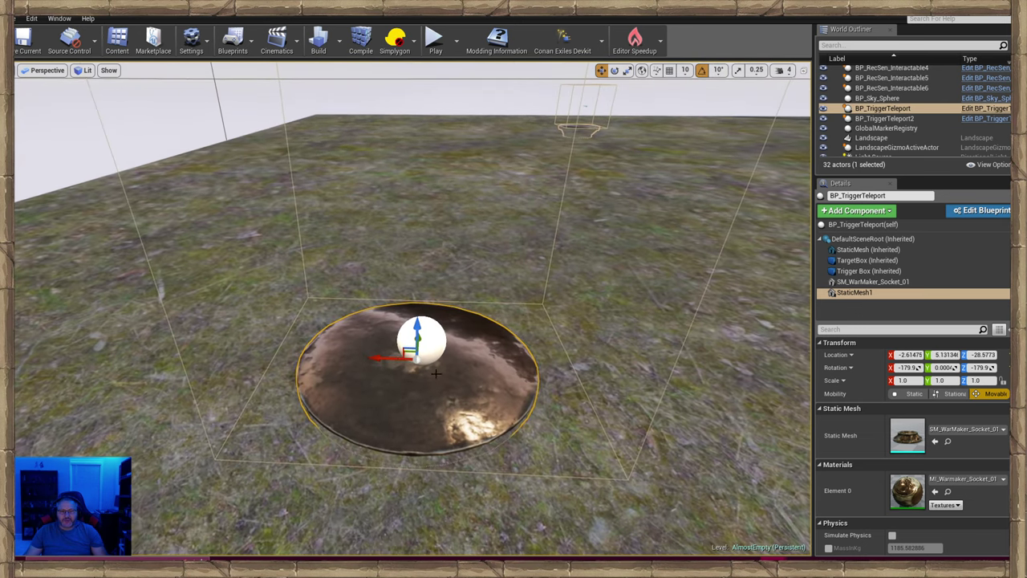
left_click_drag(379, 359, 383, 360)
left_click(706, 480)
key("s")
right_click_drag(705, 480, 745, 449)
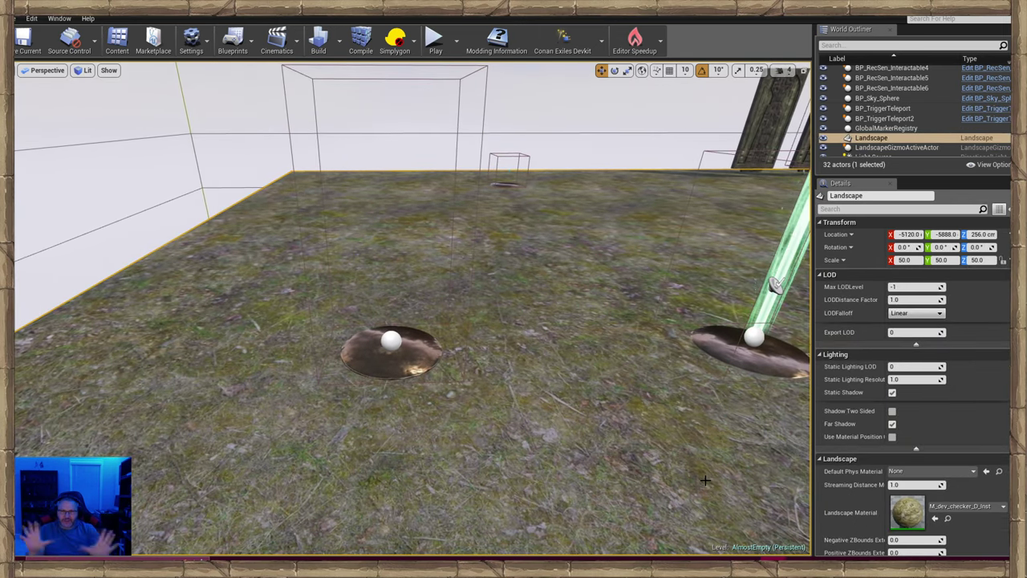
mouse_move(527, 420)
right_mouse_down()
mouse_move(528, 468)
mouse_move(527, 385)
mouse_move(537, 410)
right_mouse_up()
key("w")
key("s")
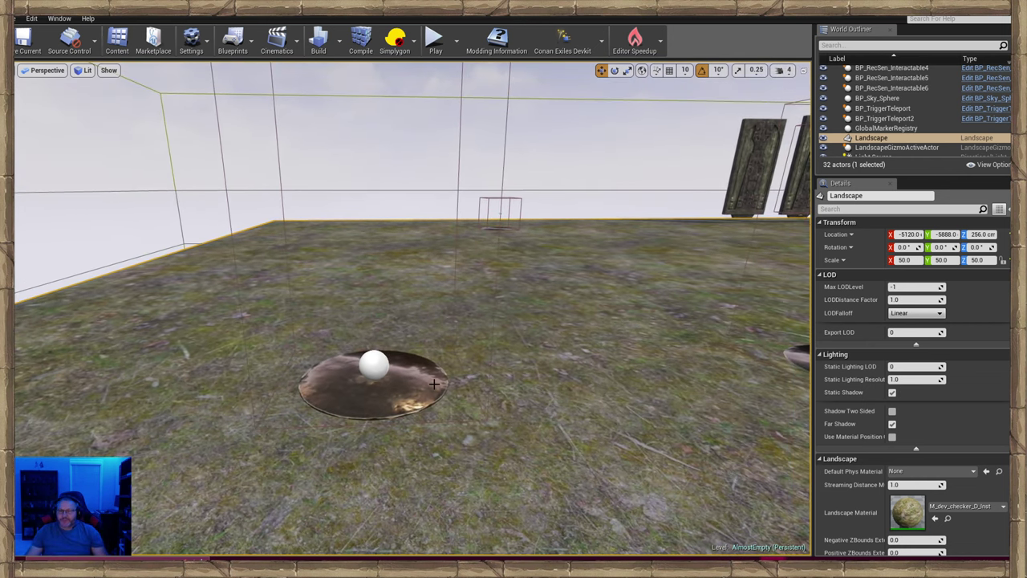
left_click_drag(625, 387, 615, 413)
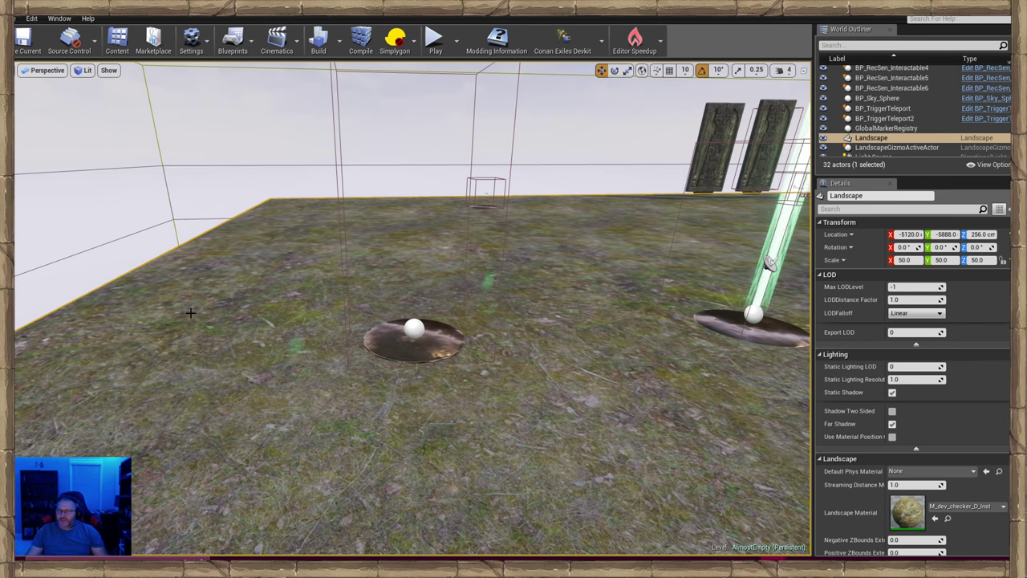
right_click_drag(236, 324, 333, 315)
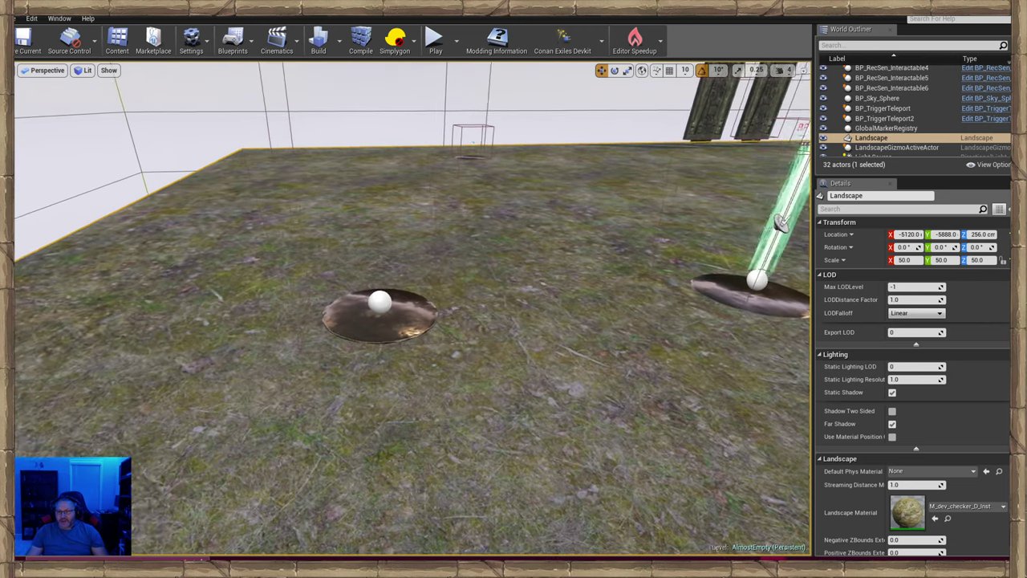
Add a Particle System component to the BP_TriggerTeleport actor.
left_click_drag(342, 332, 342, 332)
left_click(342, 333)
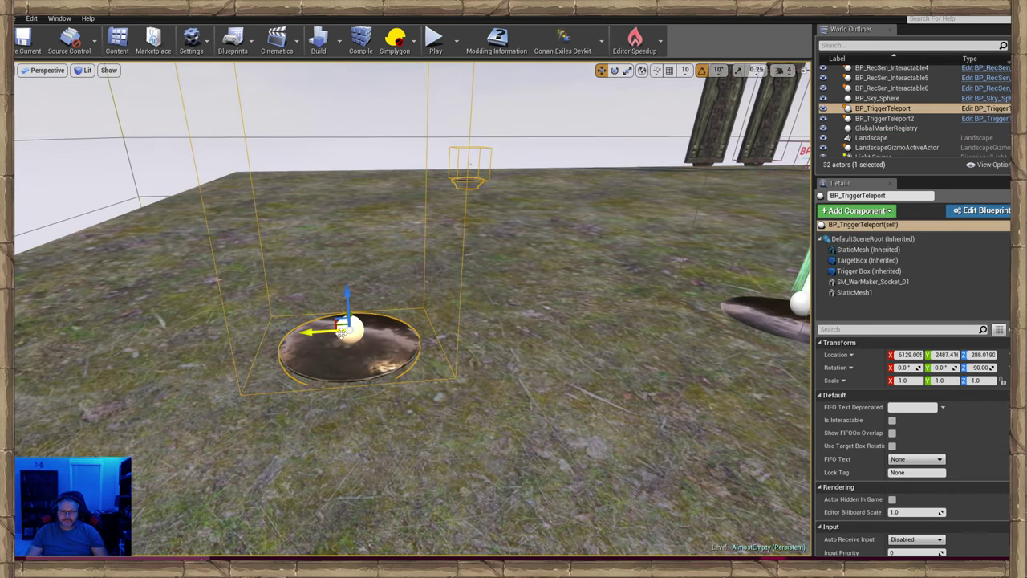
key("f")
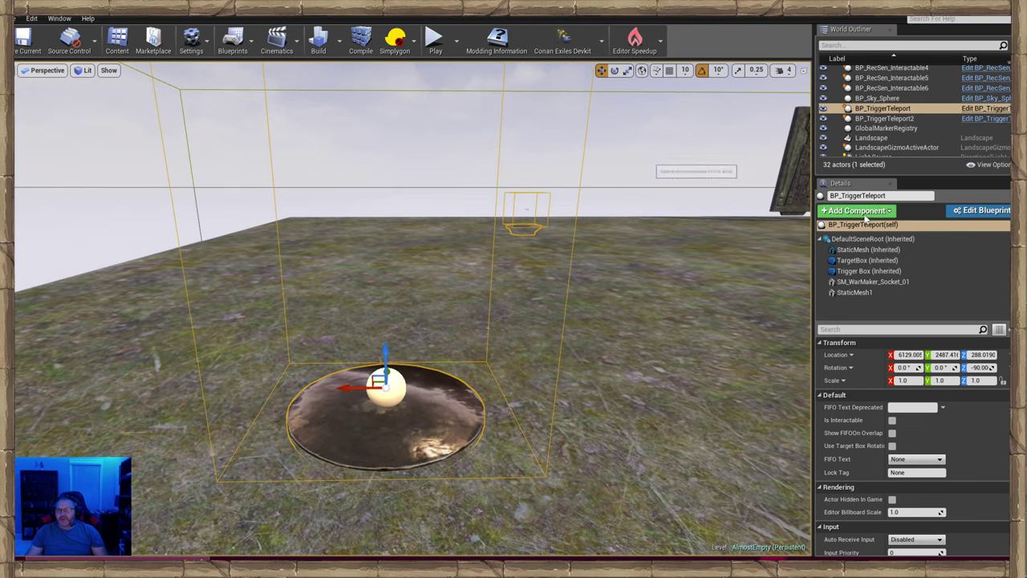
left_click(857, 210)
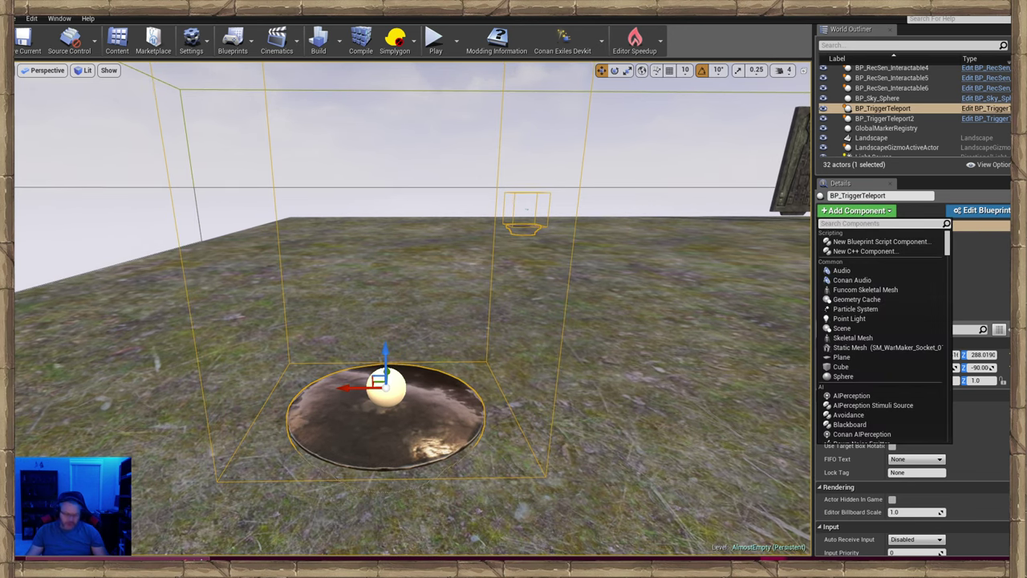
type("par")
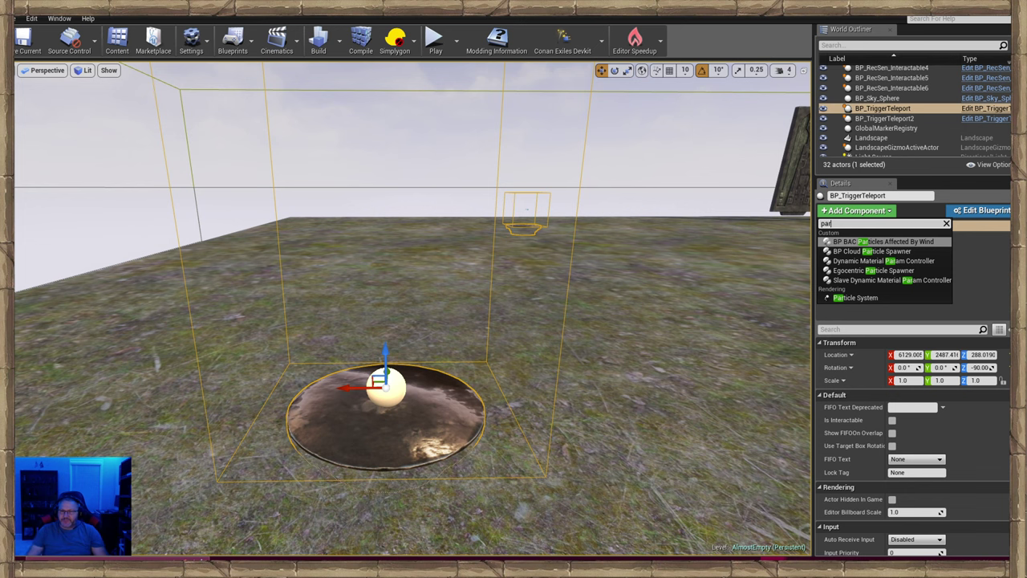
left_click(878, 299)
Locate the particle template used by BP_TriggerTeleport2's ParticleSystem component among the project assets.
right_click_drag(593, 384, 581, 373)
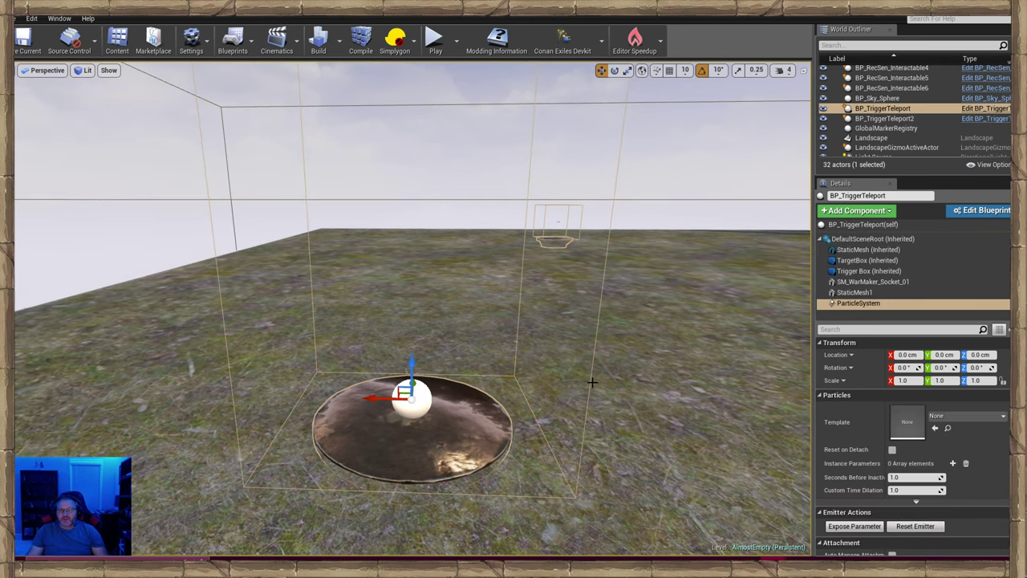
scroll(593, 385, "down", 3)
left_click(631, 394)
right_click_drag(631, 394, 682, 402)
key("w")
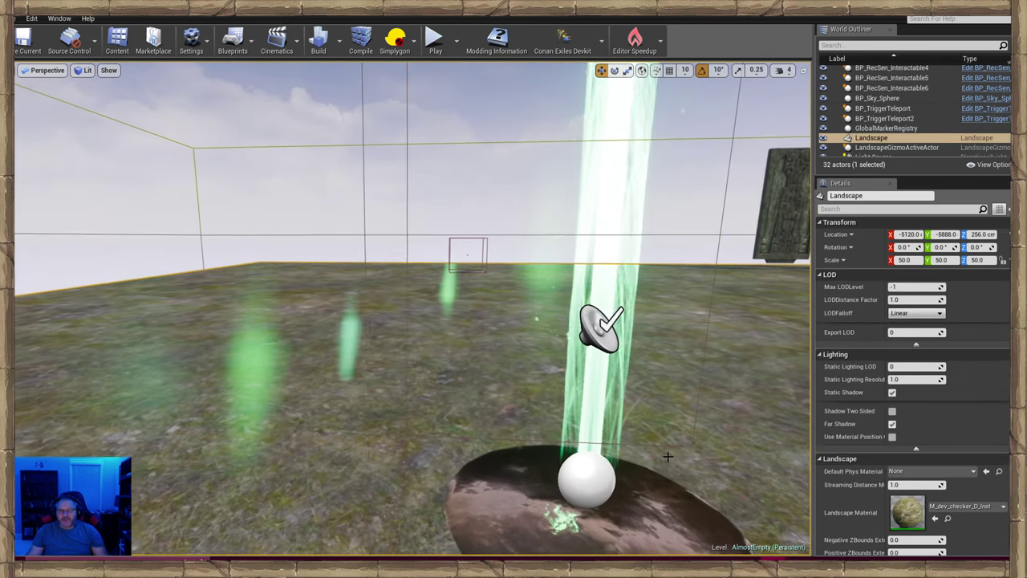
left_click(603, 383)
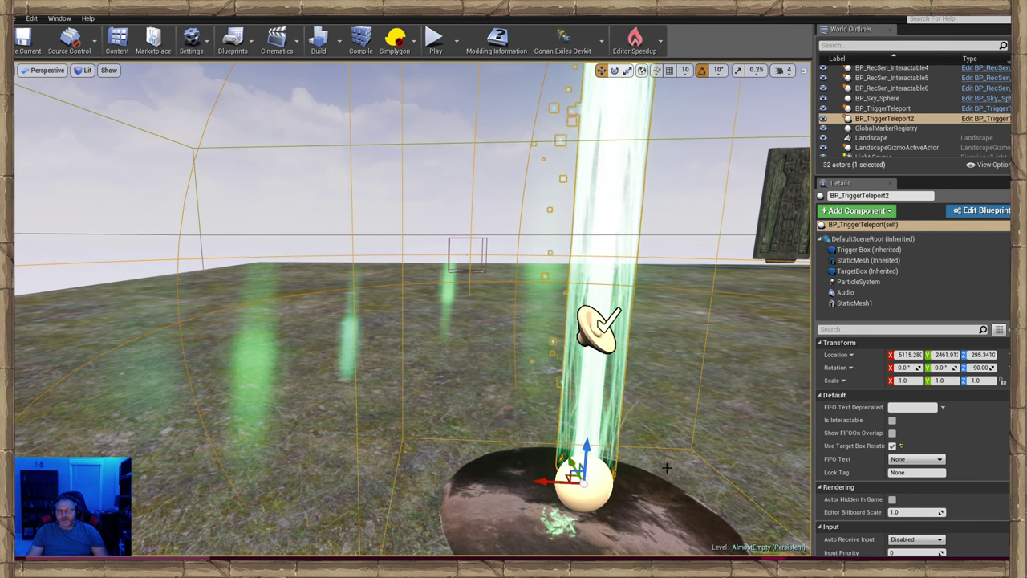
left_click(853, 303)
left_click(851, 283)
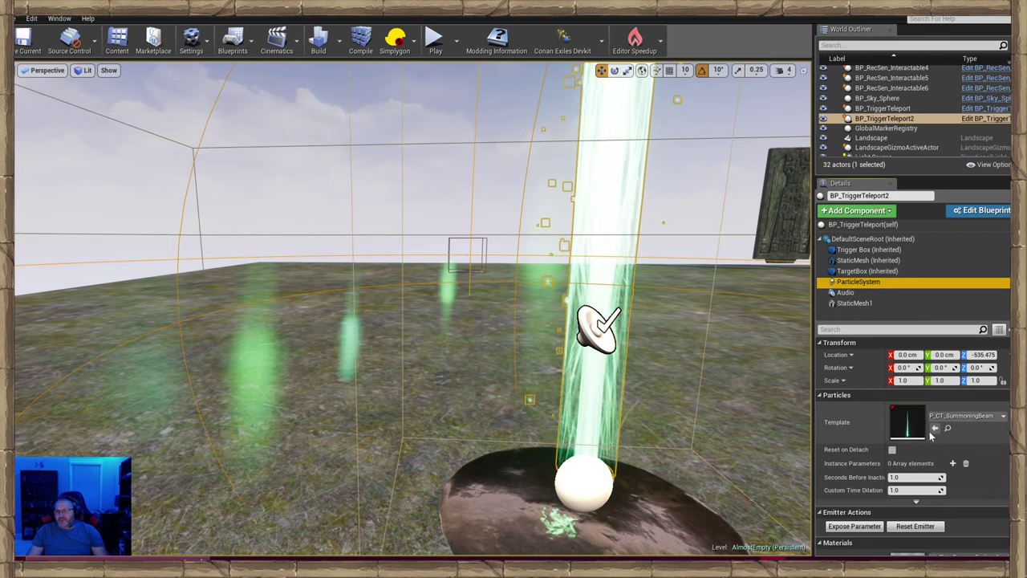
left_click(948, 430)
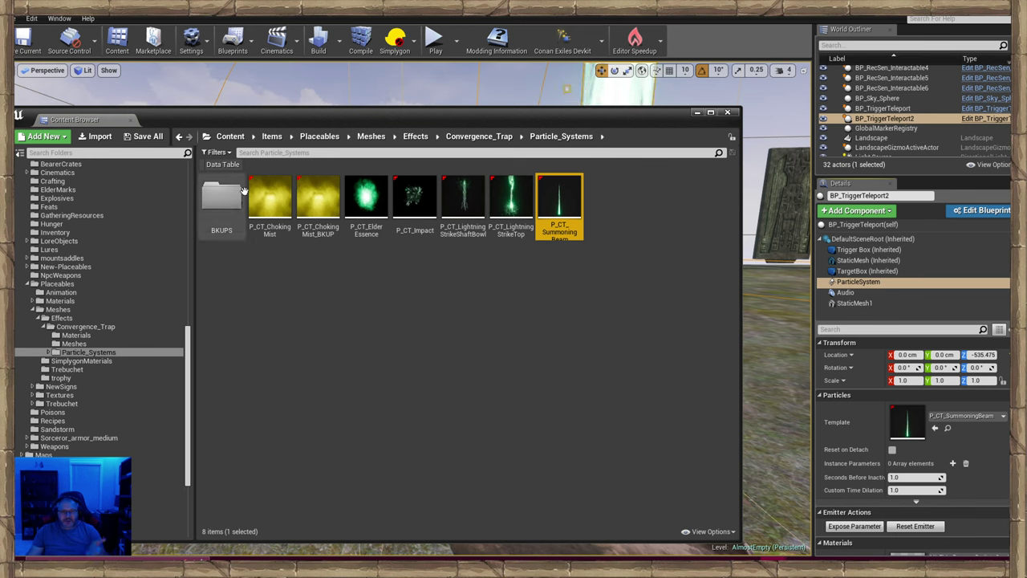
mouse_move(558, 230)
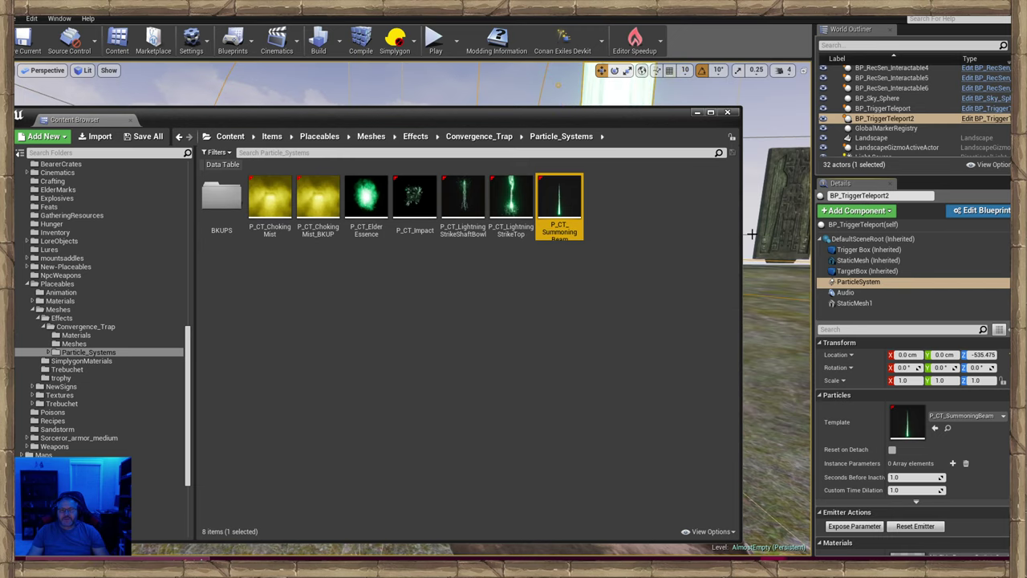
Assign P_CT_ElderEssence as the template of BP_TriggerTeleport's ParticleSystem component and close the asset browser.
right_click_drag(751, 234, 734, 345)
right_click_drag(754, 259, 754, 259)
left_click_drag(527, 115, 562, 218)
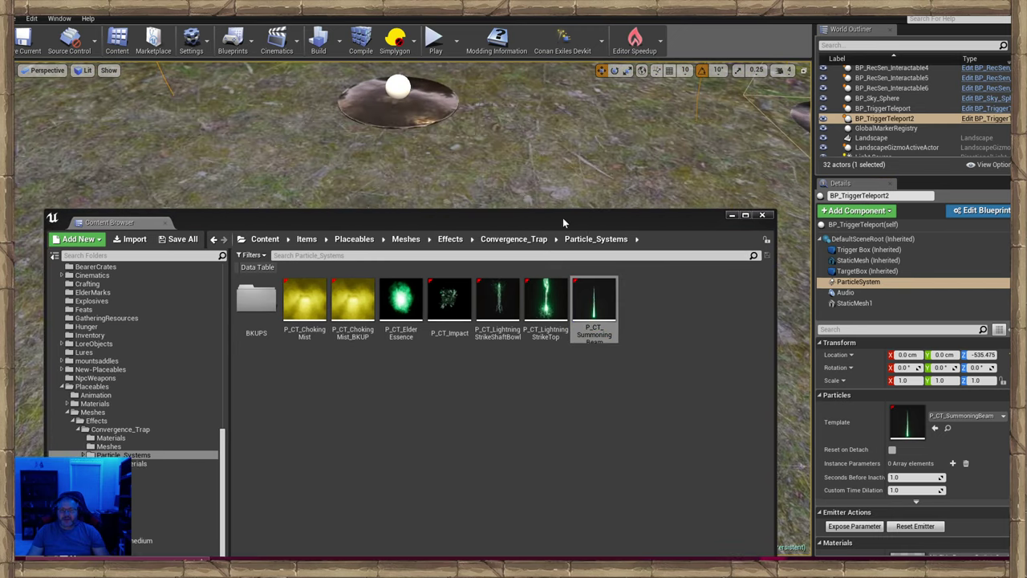
left_click(391, 319)
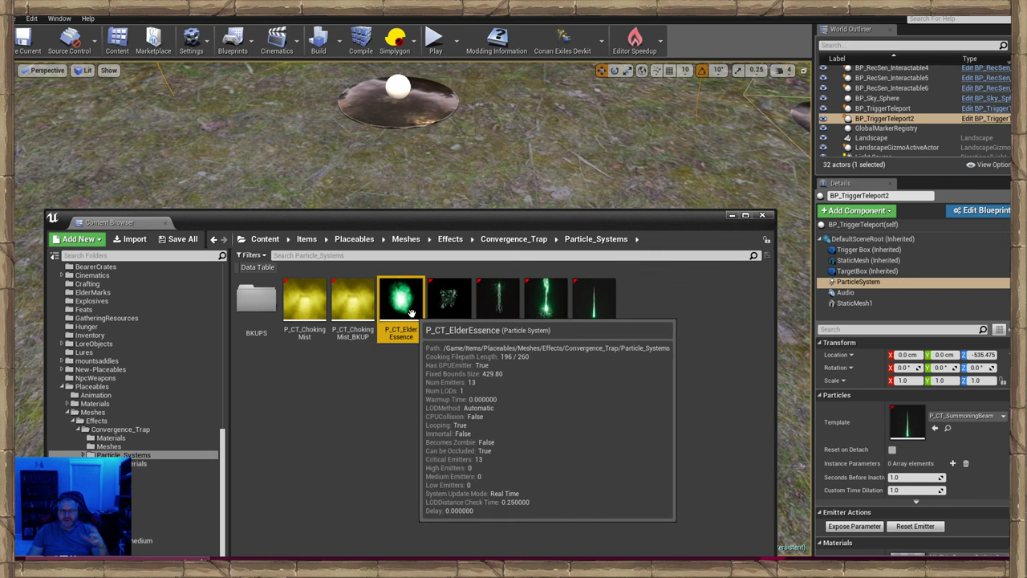
left_click(934, 430)
right_click_drag(505, 131, 505, 131)
left_click(501, 133)
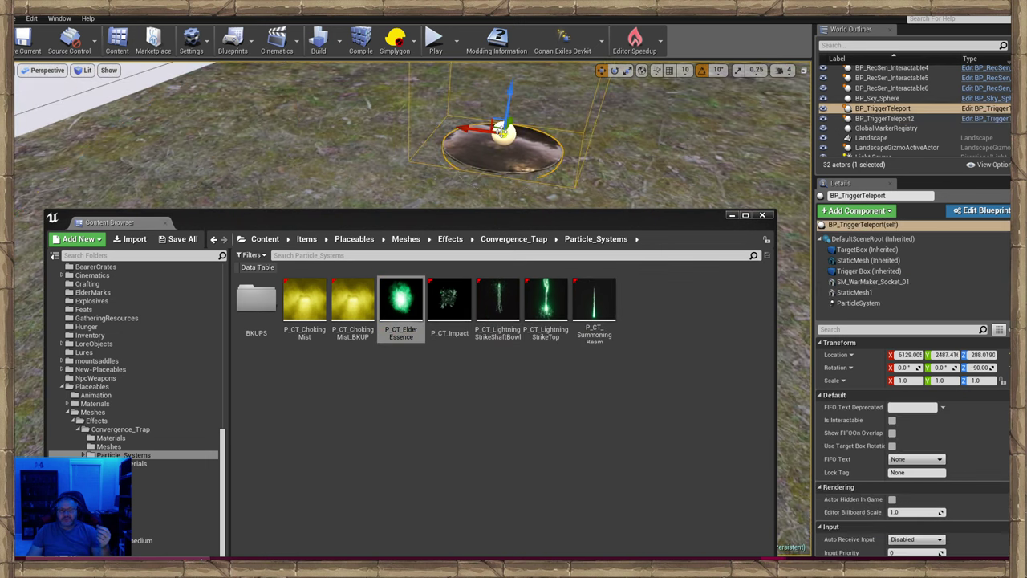
left_click(864, 304)
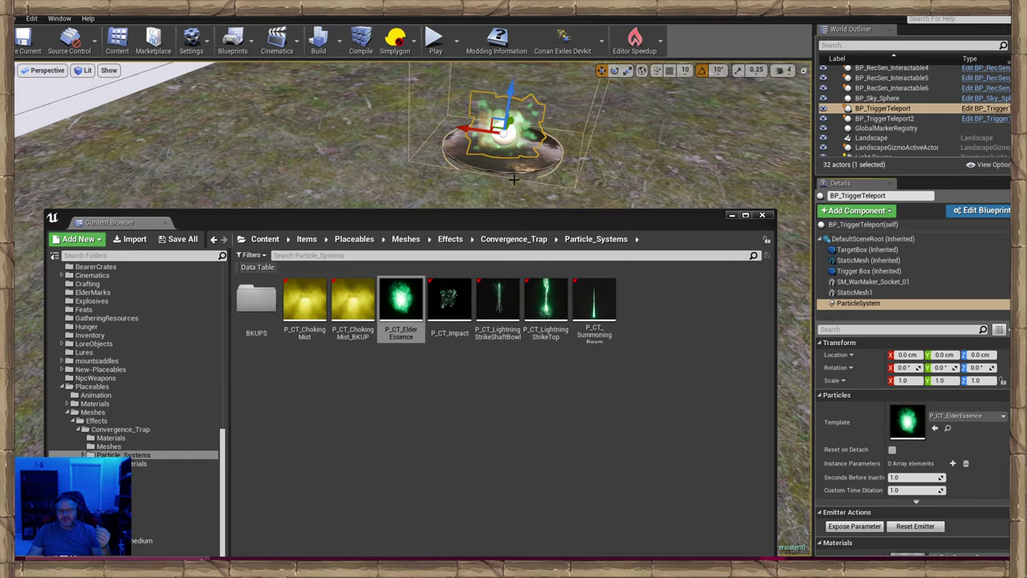
left_click(763, 216)
Examine the particle effect on BP_TriggerTeleport's socket mesh from close up and from a distance.
key("f")
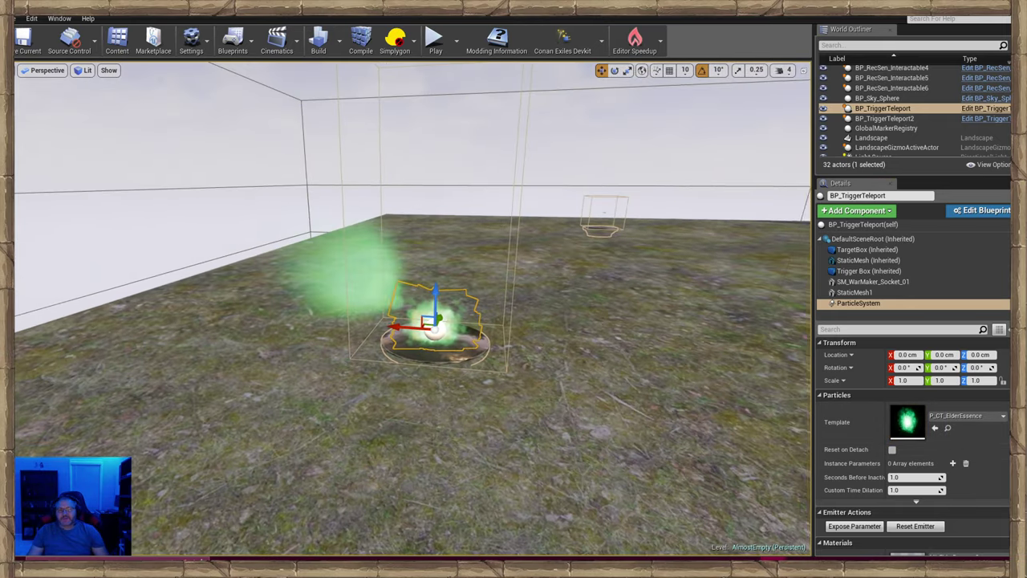
key("s")
mouse_move(543, 392)
right_mouse_down()
mouse_move(554, 388)
mouse_move(543, 393)
right_mouse_up()
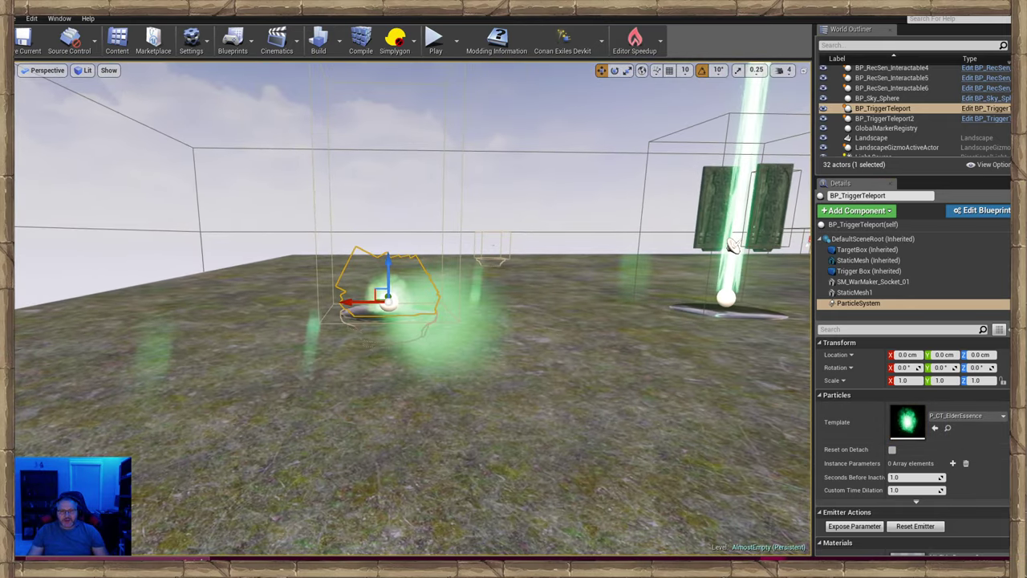
left_click(542, 393)
right_click_drag(445, 327, 435, 319)
key("w")
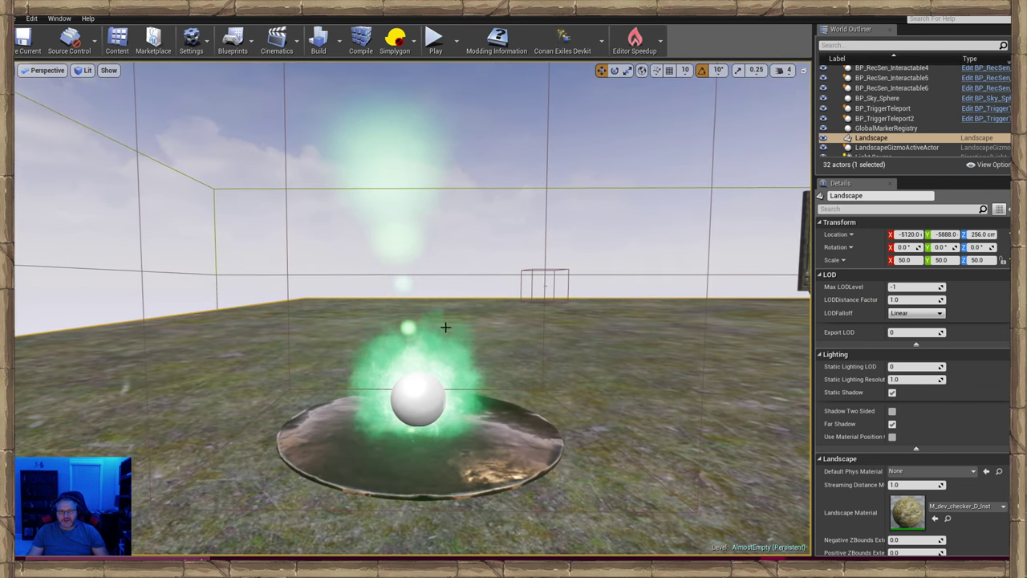
key("s")
right_click_drag(557, 405, 556, 414)
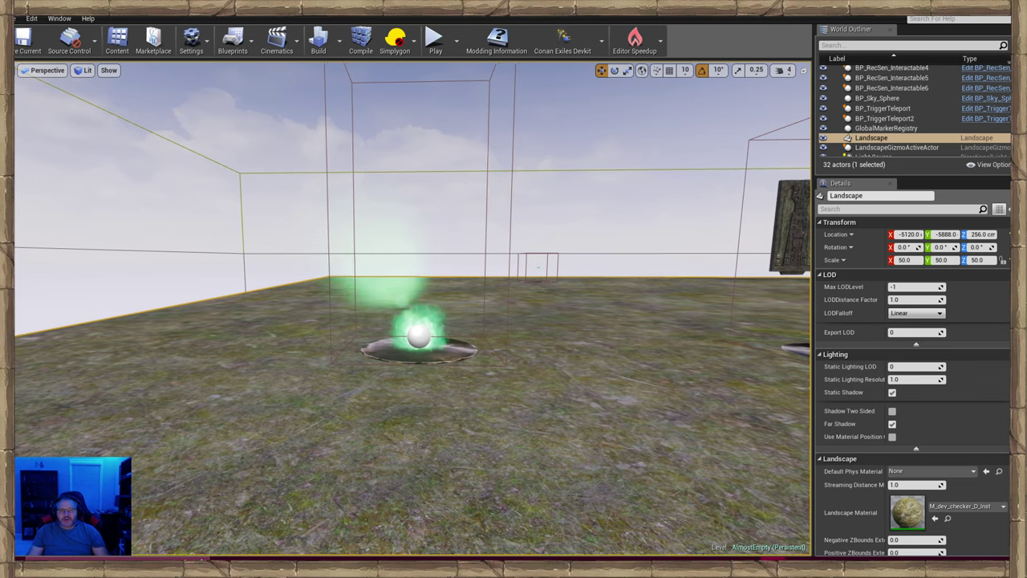
Add a Conan Audio component to the BP_TriggerTeleport actor.
left_click(423, 325)
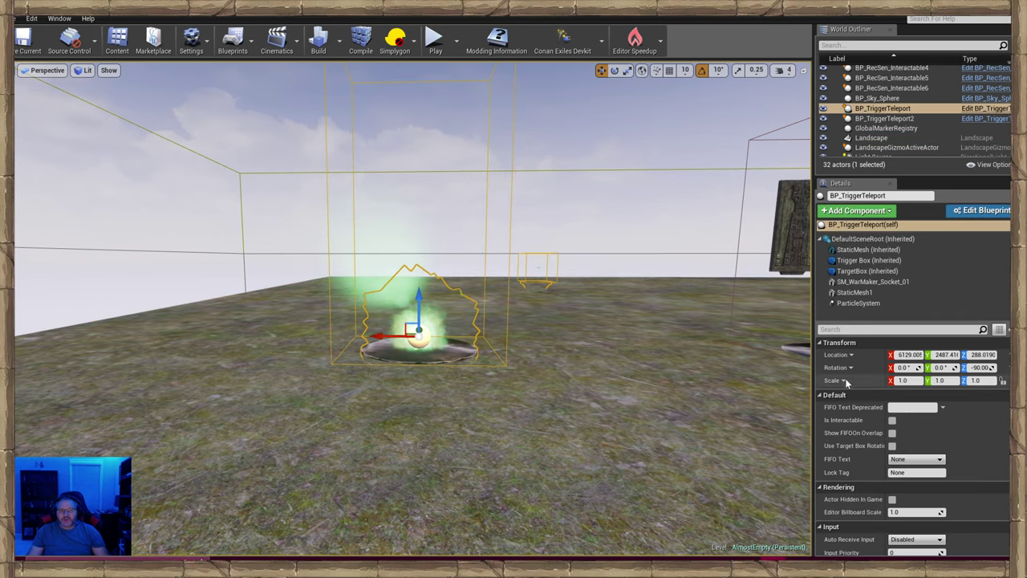
left_click(870, 212)
left_click(851, 280)
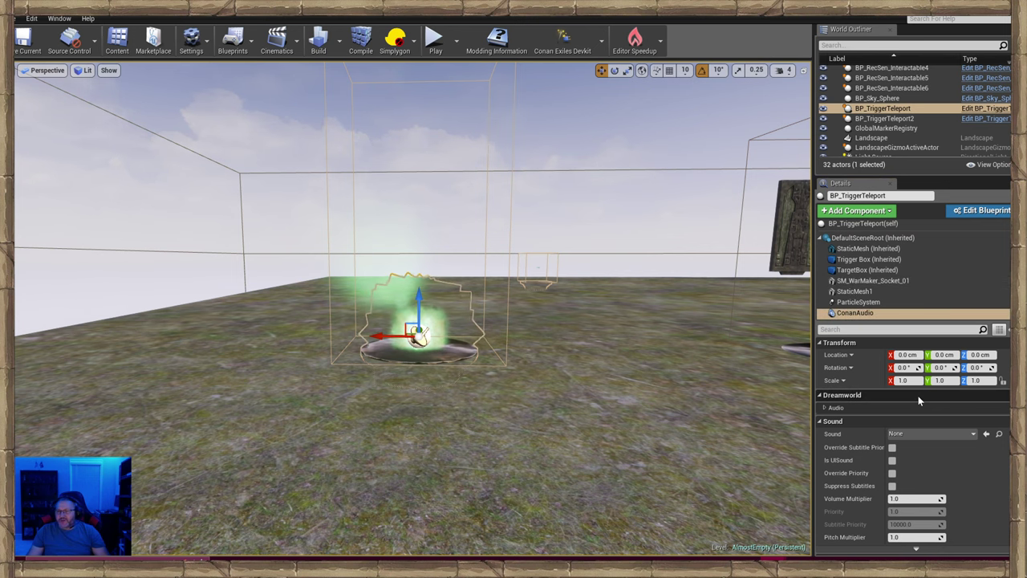
Locate the sound cue used by BP_TriggerTeleport2's Audio component among the project assets.
double_click(884, 118)
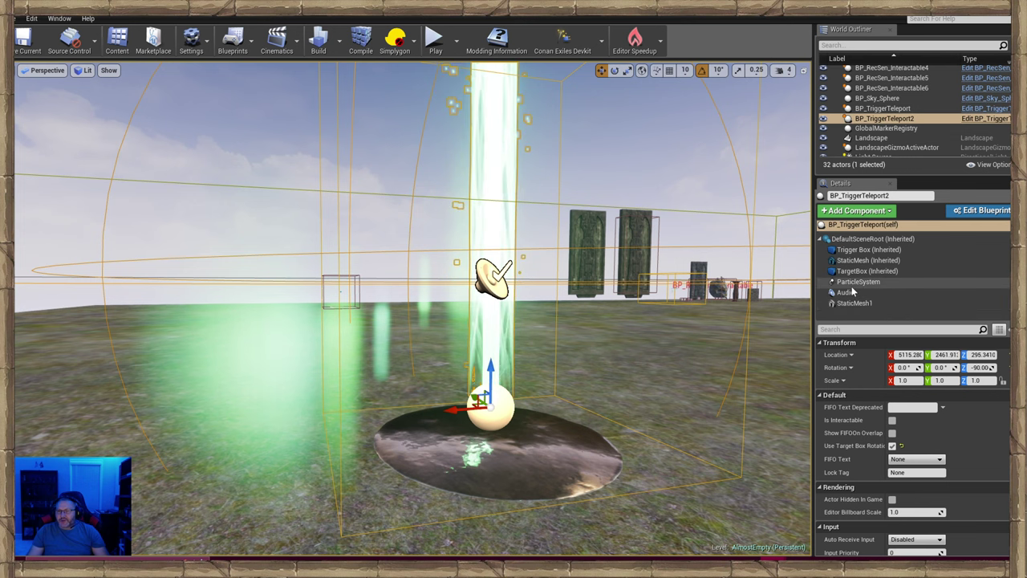
left_click(891, 292)
left_click(998, 407)
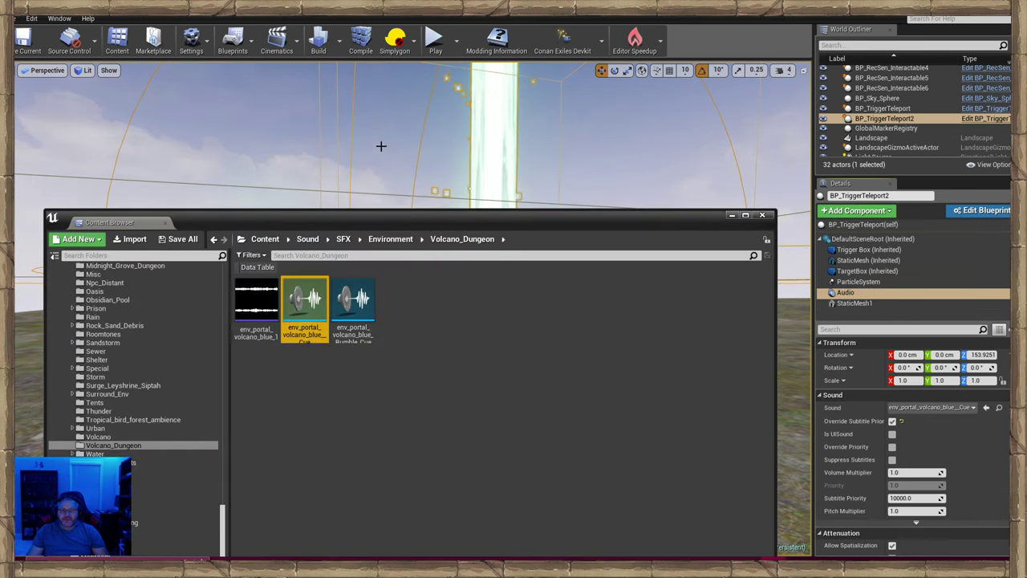
Assign env_portal_volcano_blue__Cue as the sound of BP_TriggerTeleport's ConanAudio component.
right_click_drag(382, 146, 357, 201)
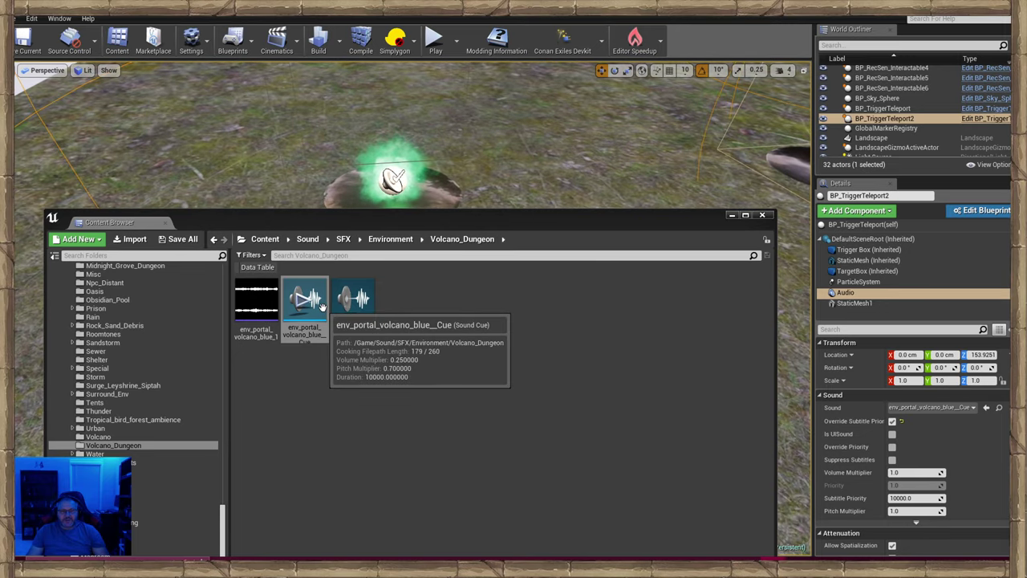
left_click(399, 183)
key("f")
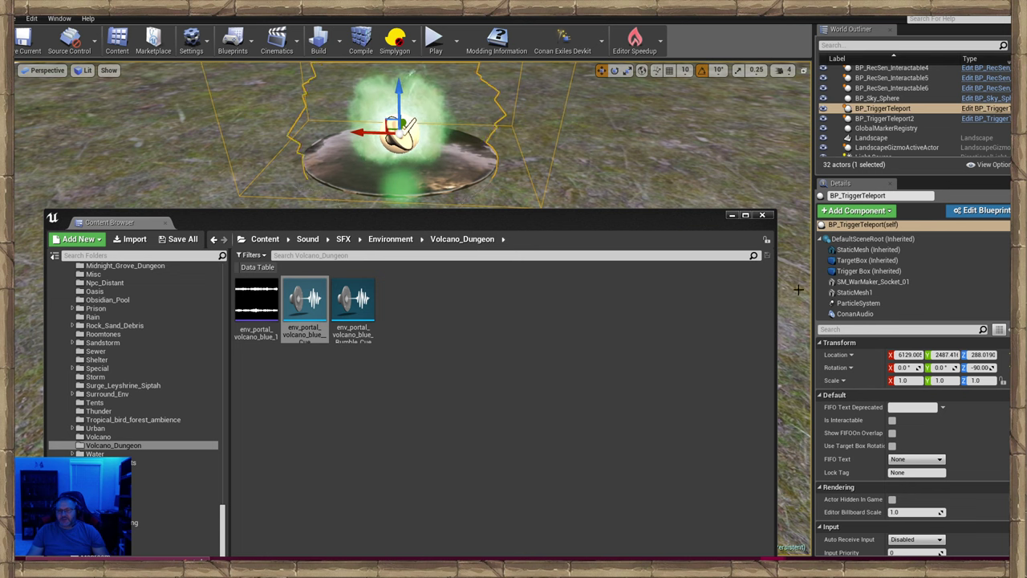
left_click(859, 314)
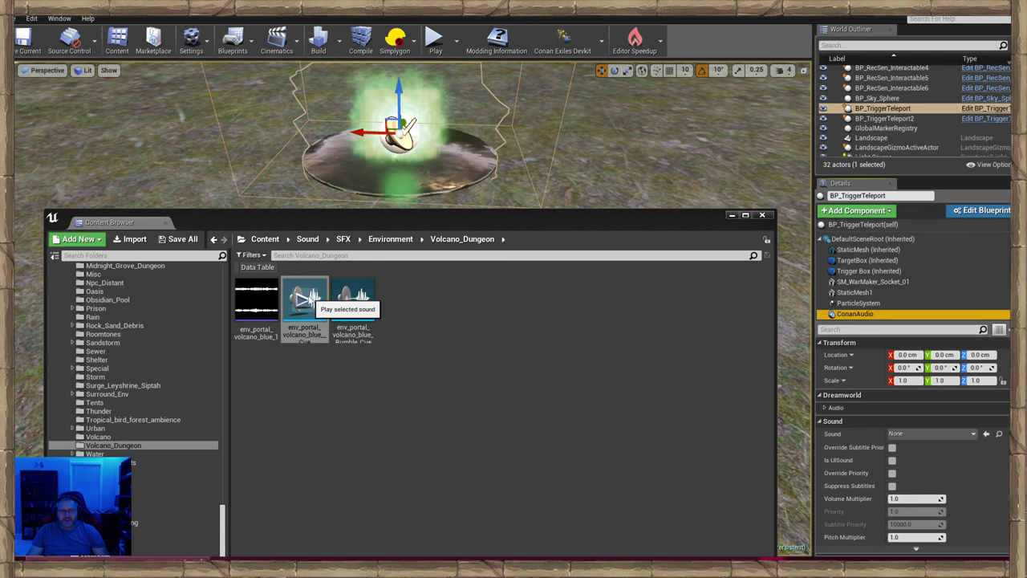
left_click_drag(307, 300, 935, 433)
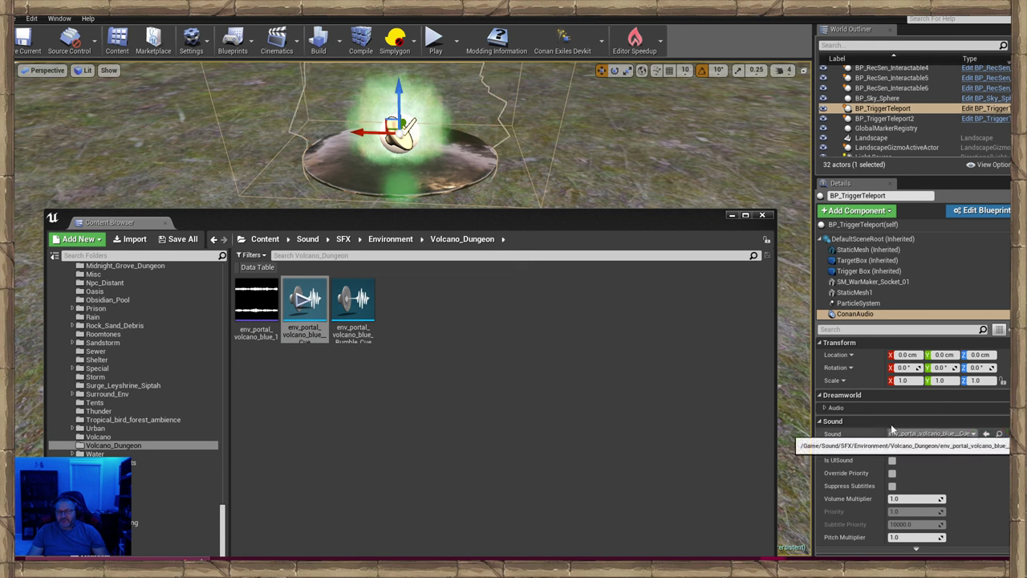
Put the asset browser away and enable Override Attenuation on the ConanAudio component.
left_click(732, 216)
scroll(896, 470, "down", 5)
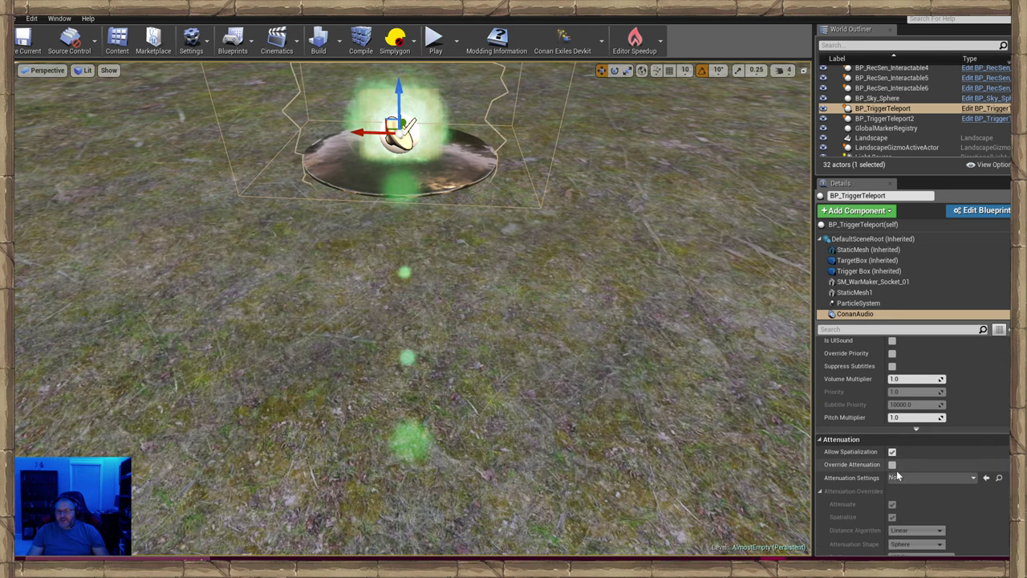
left_click(891, 431)
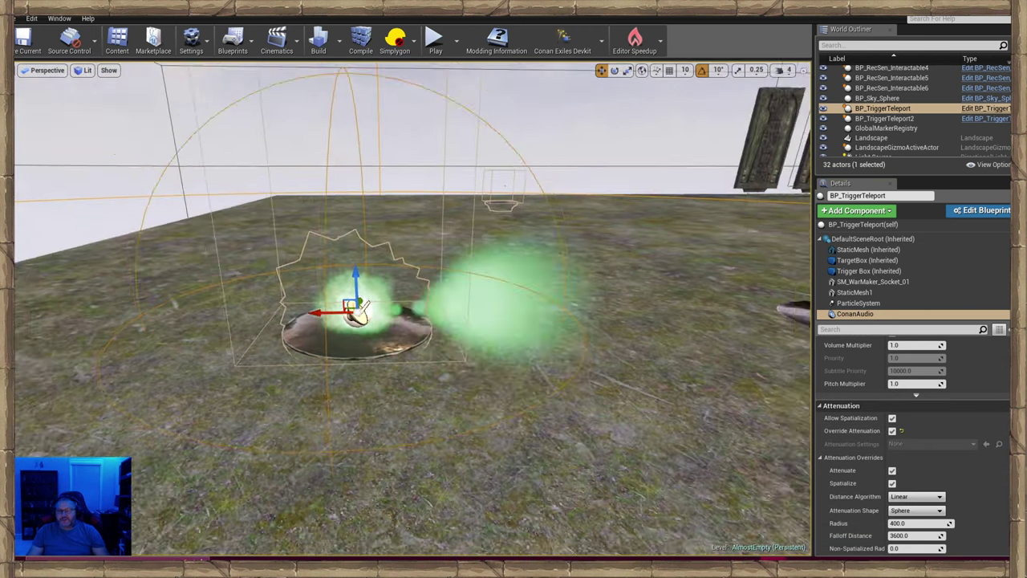
Reduce the Falloff Distance of BP_TriggerTeleport's ConanAudio attenuation to about 78.7 and deselect the actor.
right_click_drag(150, 202, 24, 204)
left_click_drag(963, 539, 834, 539)
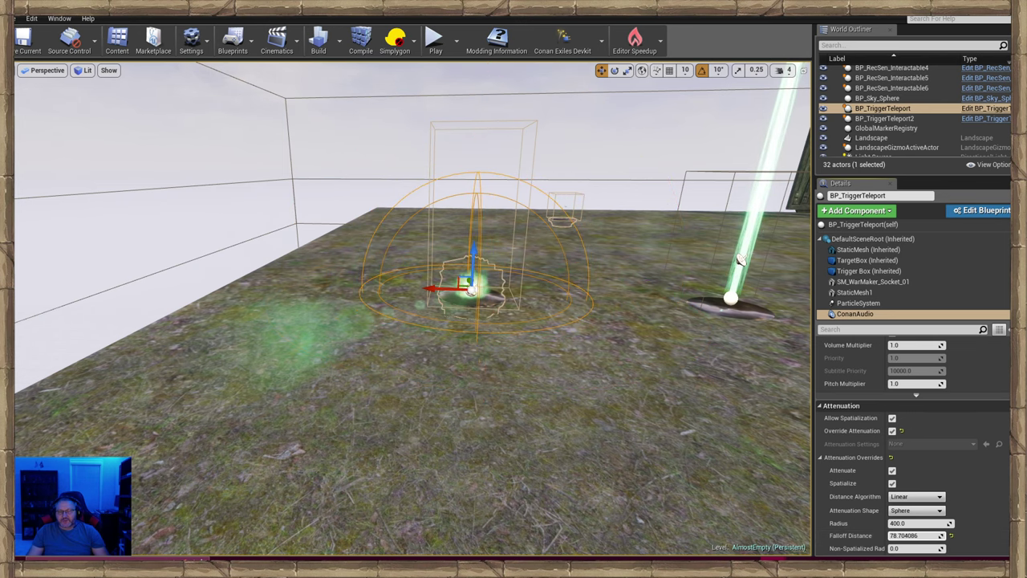
right_click_drag(663, 465, 682, 482)
left_click(663, 465)
key("w")
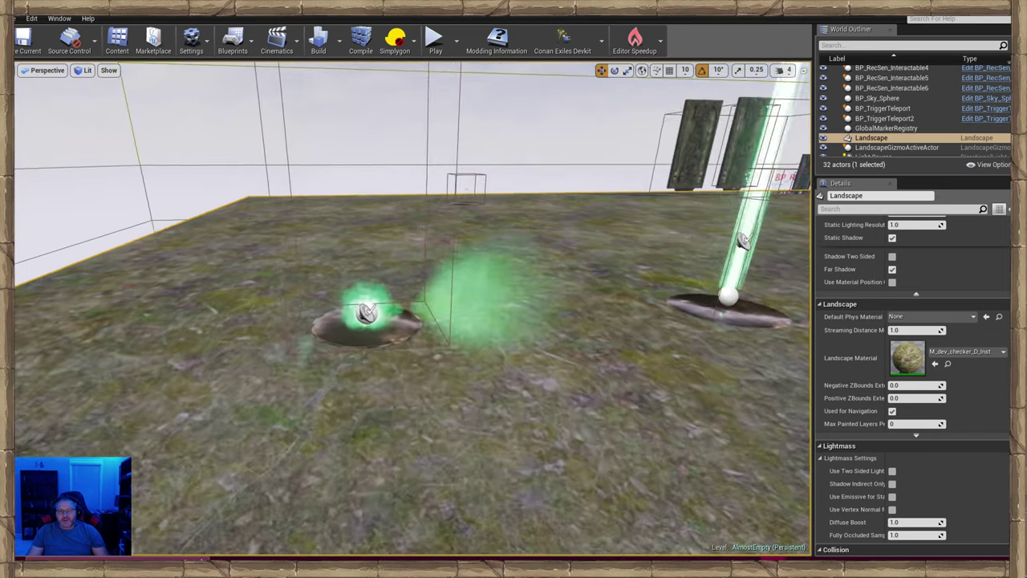
Enable Use Target Box Rotation on the BP_TriggerTeleport actor, leaving its other default options untouched.
right_click_drag(610, 449, 594, 445)
left_click(388, 309)
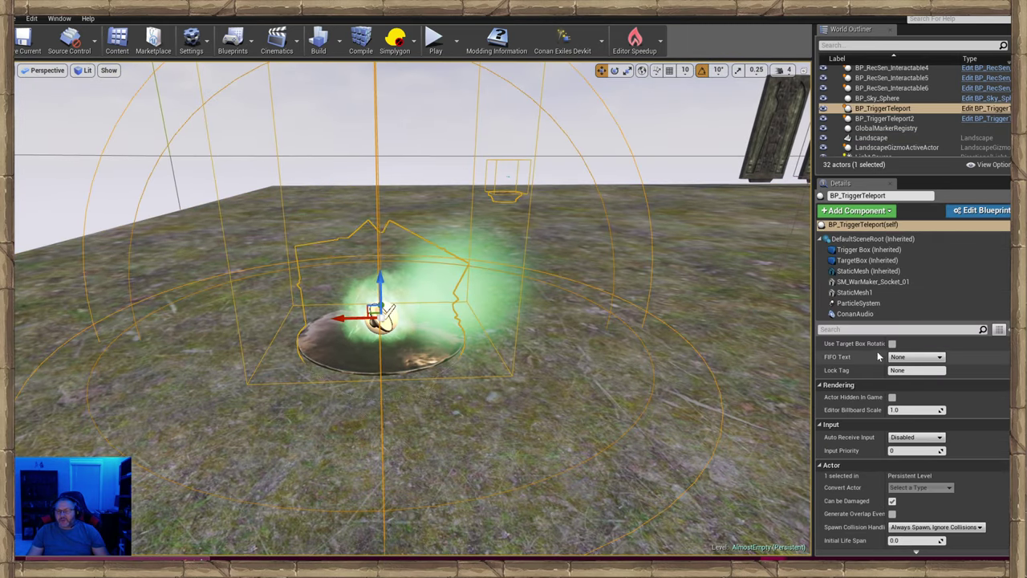
scroll(974, 355, "up", 4)
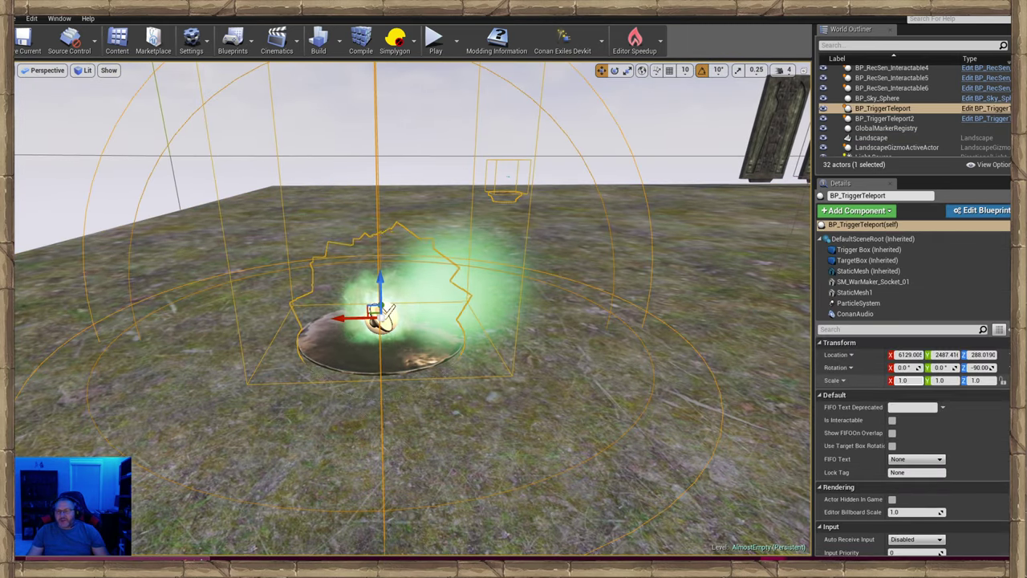
left_click(893, 447)
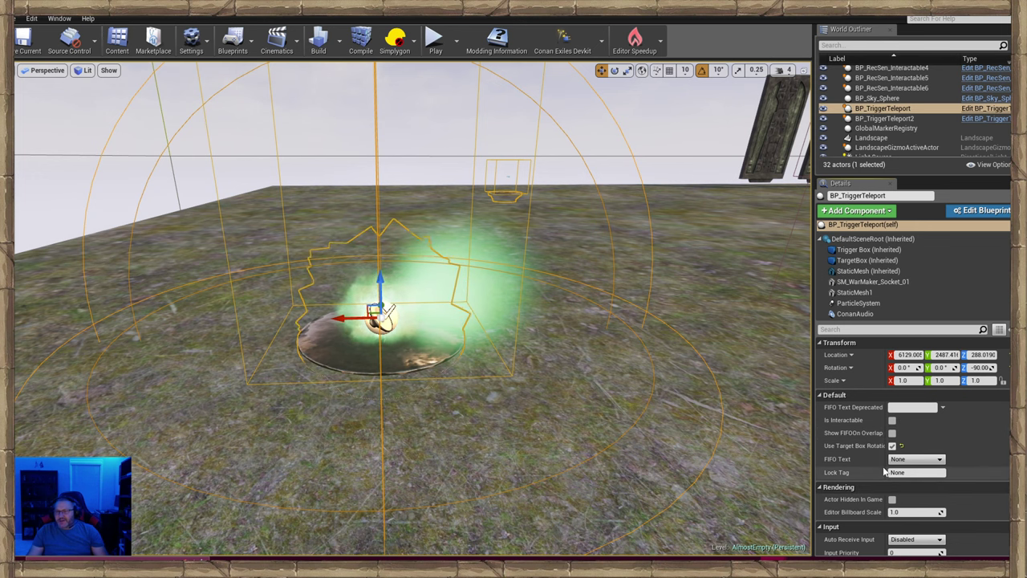
mouse_move(632, 372)
right_mouse_down()
mouse_move(638, 338)
mouse_move(652, 337)
mouse_move(647, 383)
right_mouse_up()
key("s")
left_click(632, 370)
key("w")
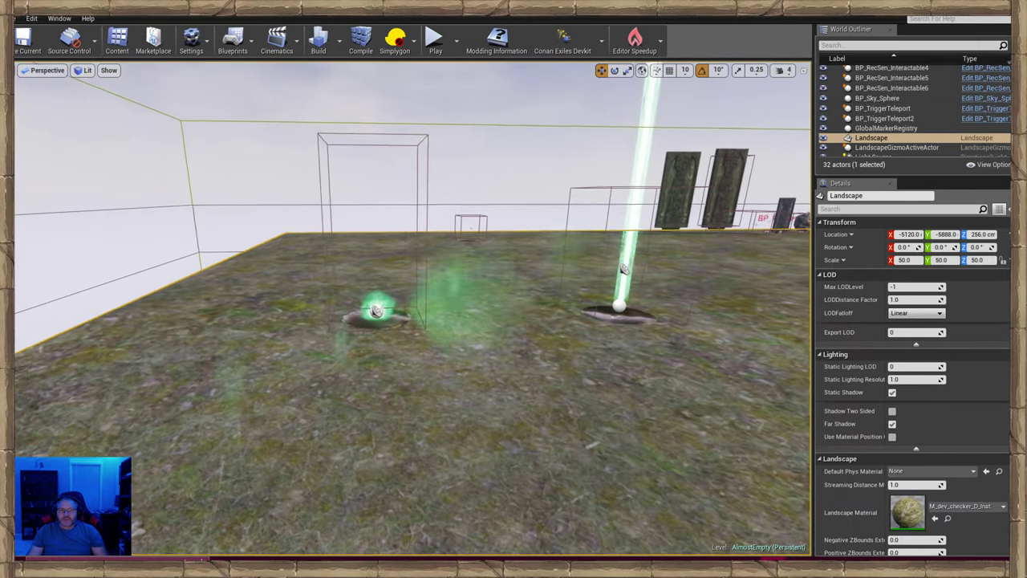
Save the current AlmostEmpty map.
right_click_drag(584, 389, 569, 393)
key("d")
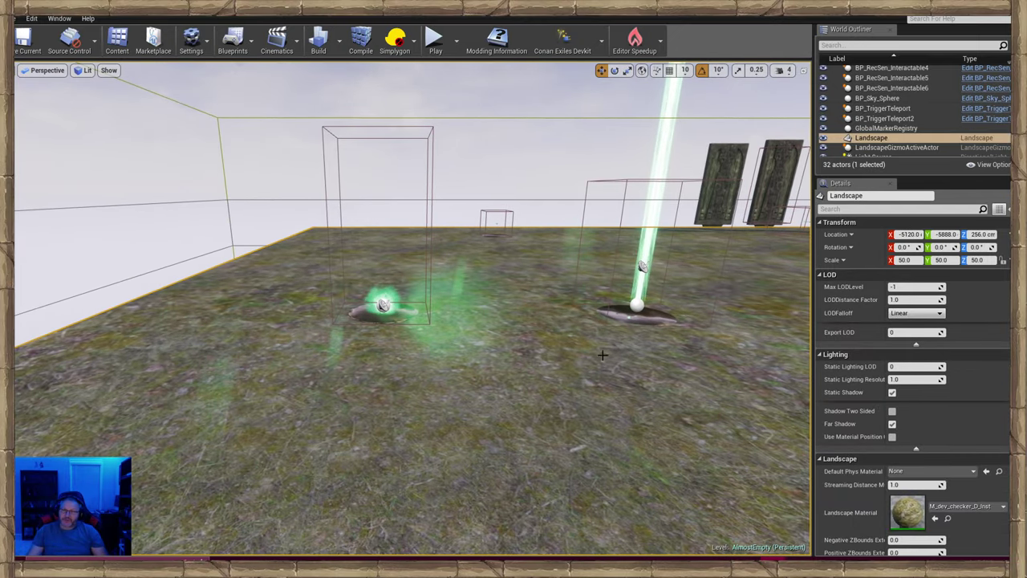
right_click_drag(603, 355, 623, 322)
key("s")
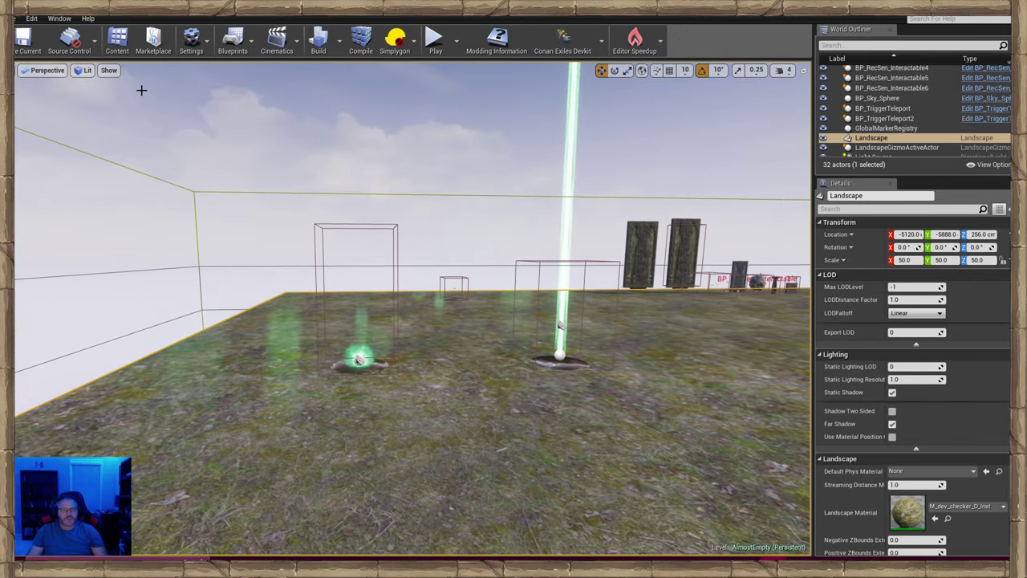
left_click(24, 42)
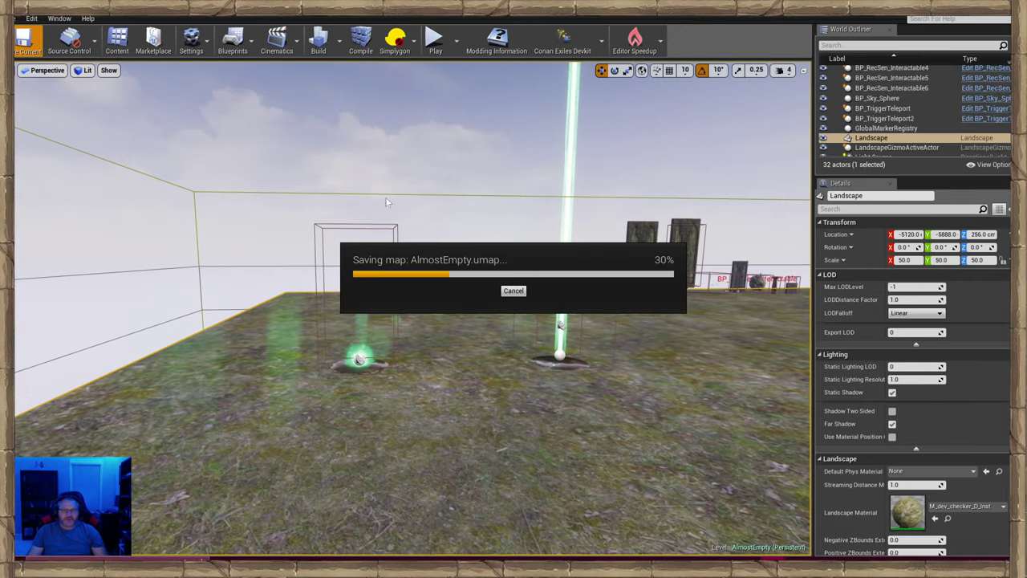
Start a game preview from the ground between the two teleporters, enter the green-flame teleporter and step off the destination pad.
right_click(462, 374)
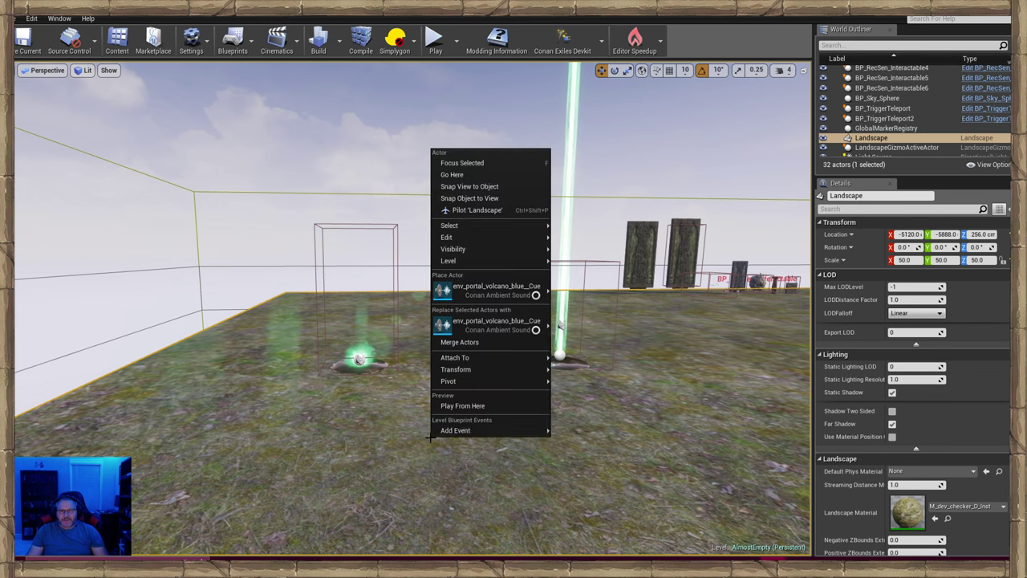
left_click(477, 407)
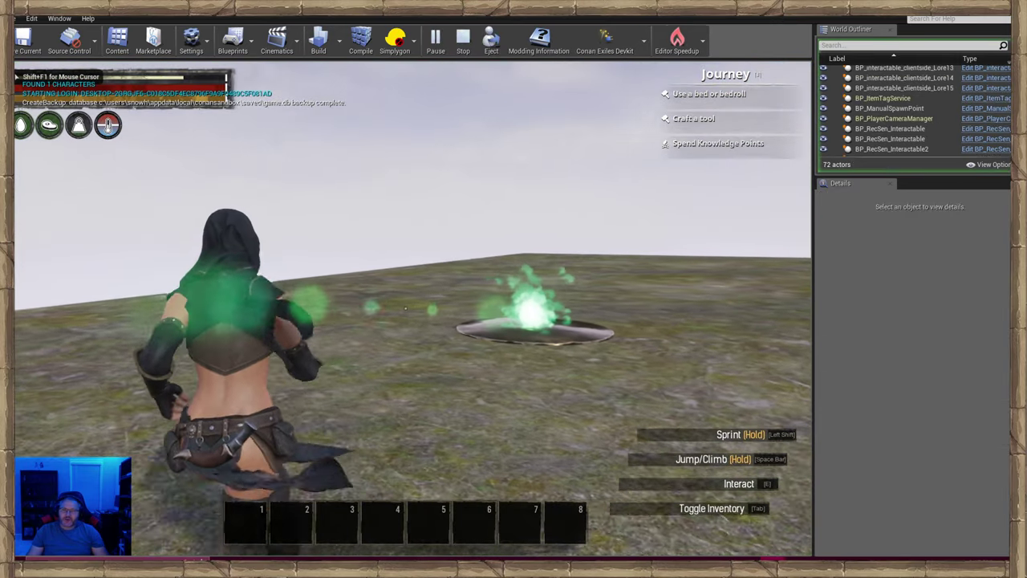
key("w")
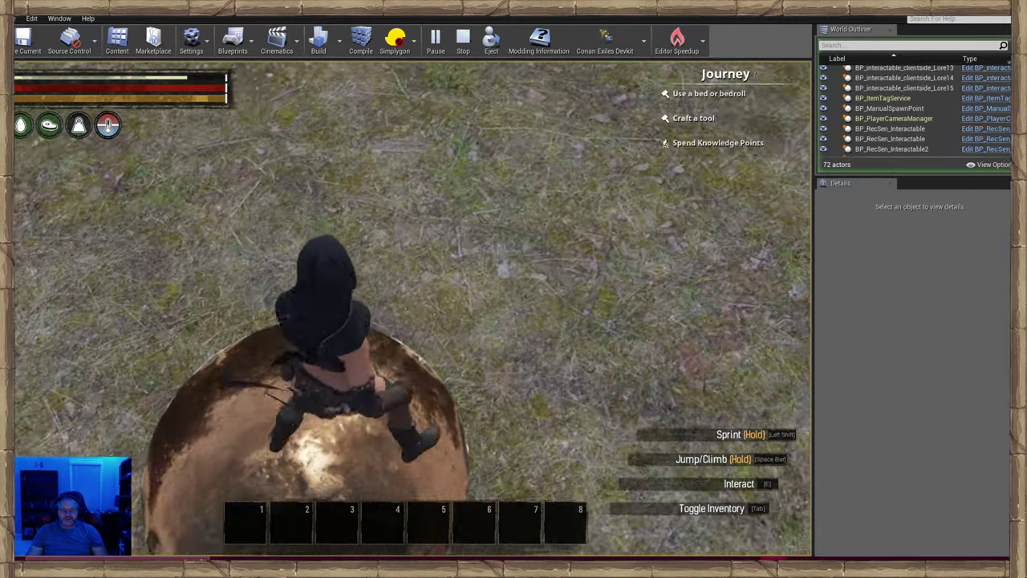
key("w")
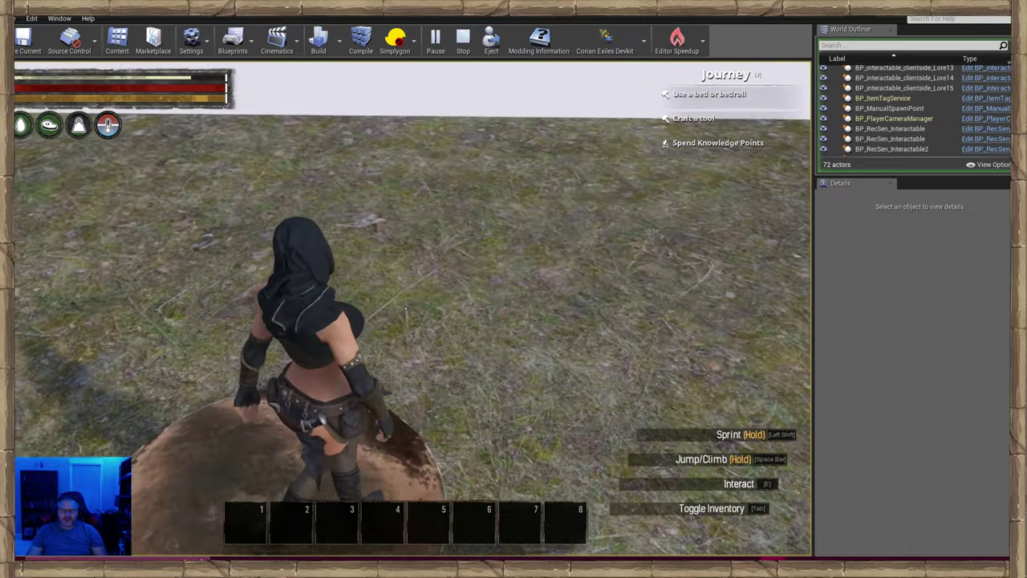
key("s")
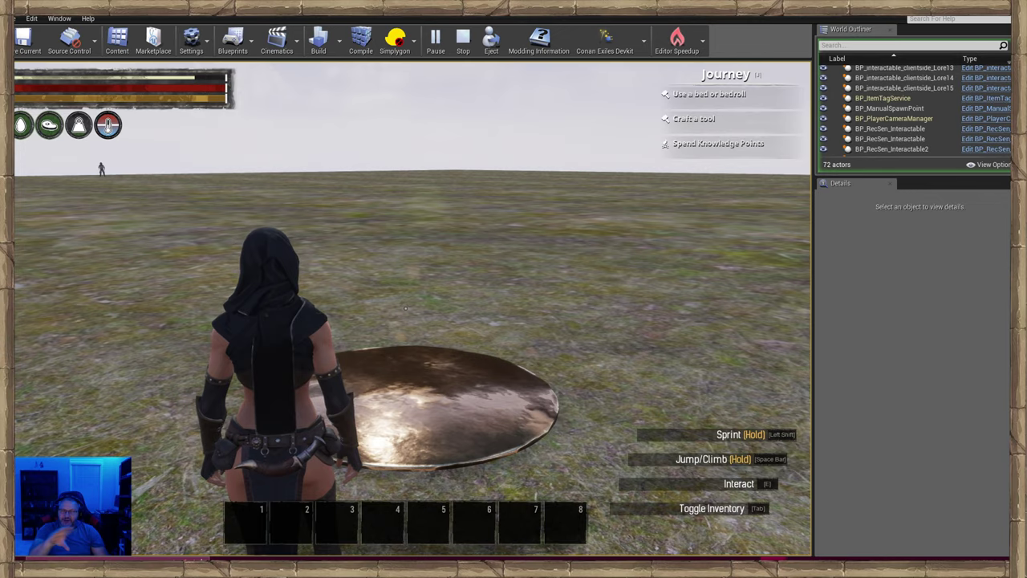
Run the character back across the landscape to the two teleporter pads and try interacting beside the light-beam teleporter.
key("w")
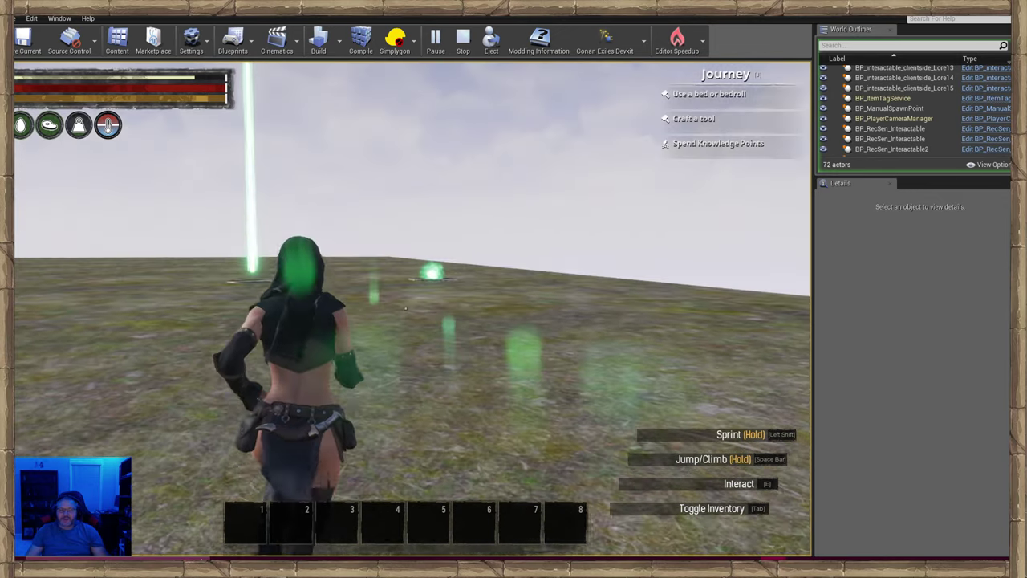
key("w")
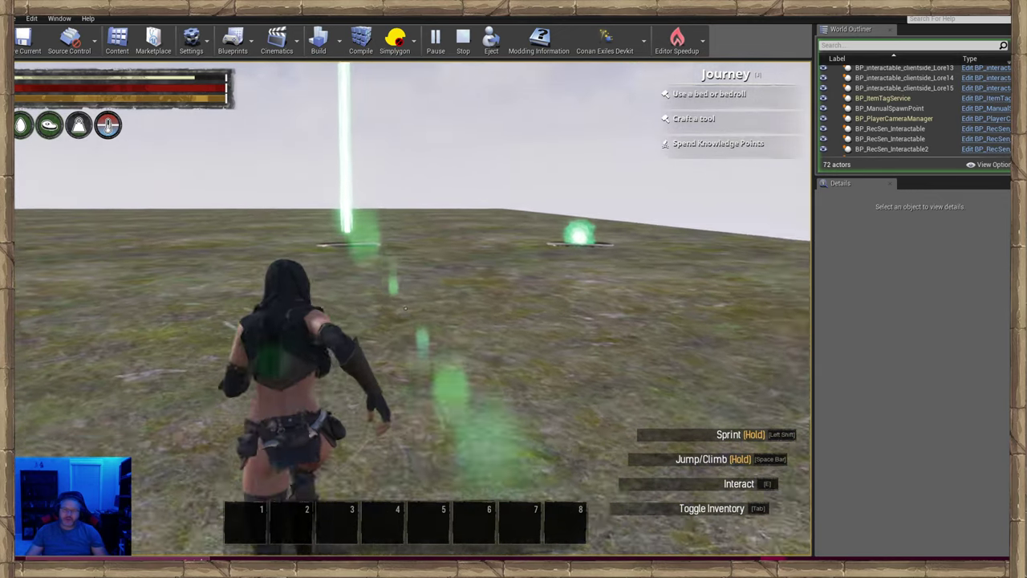
key("w")
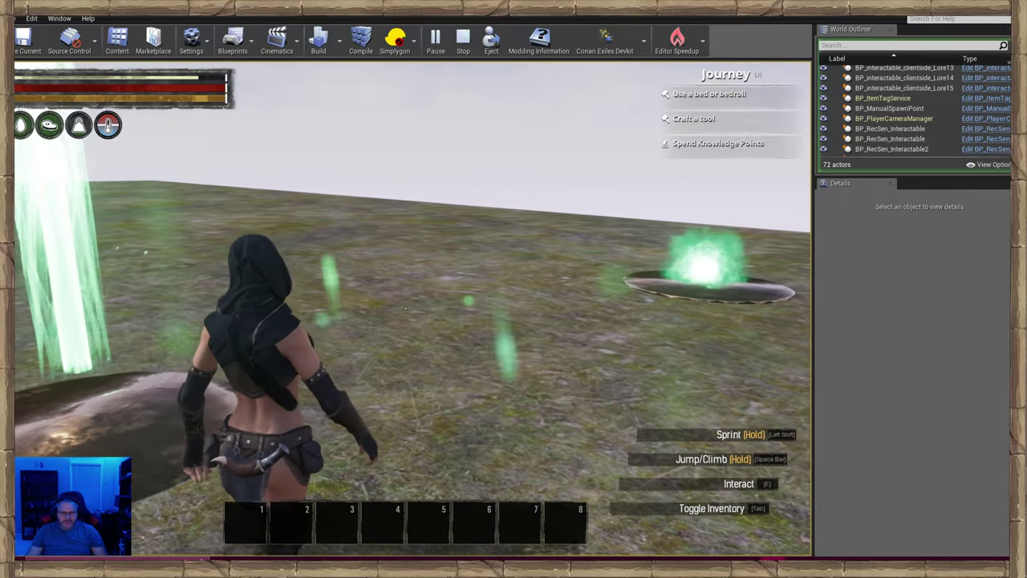
key("e")
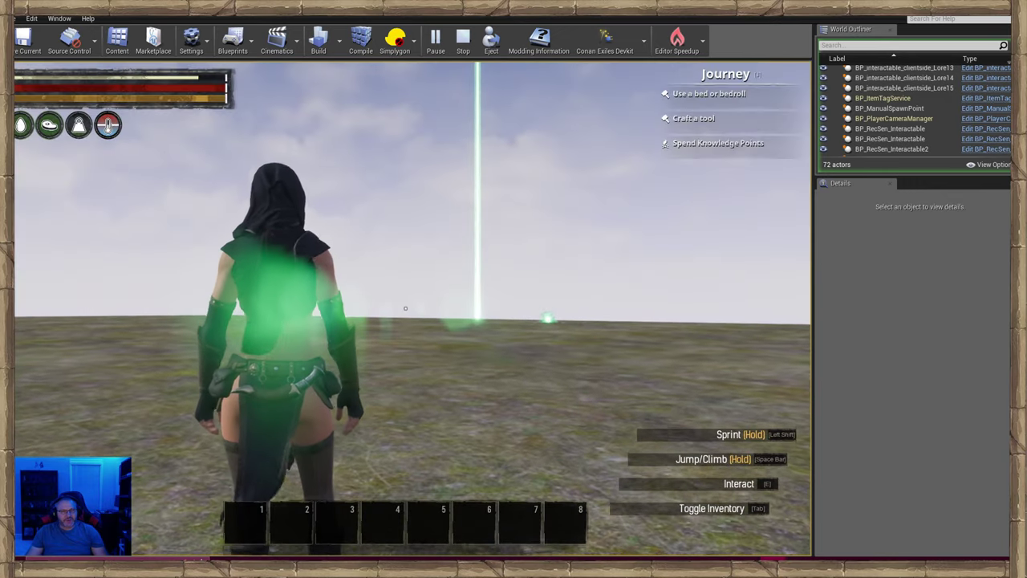
Run the character from a distance up to the light-beam teleporter, then end the game preview.
key("w")
key("w")
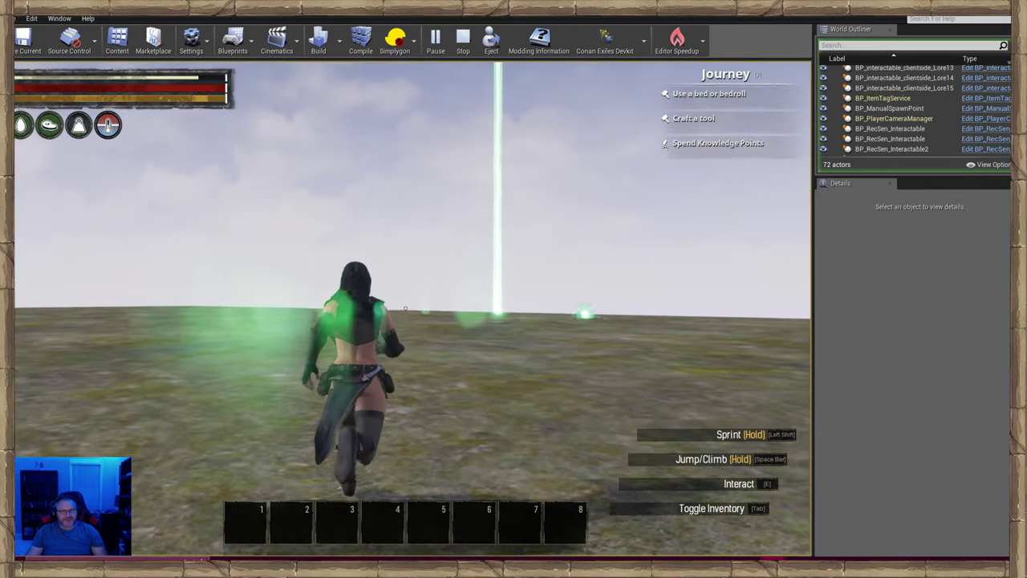
key("w")
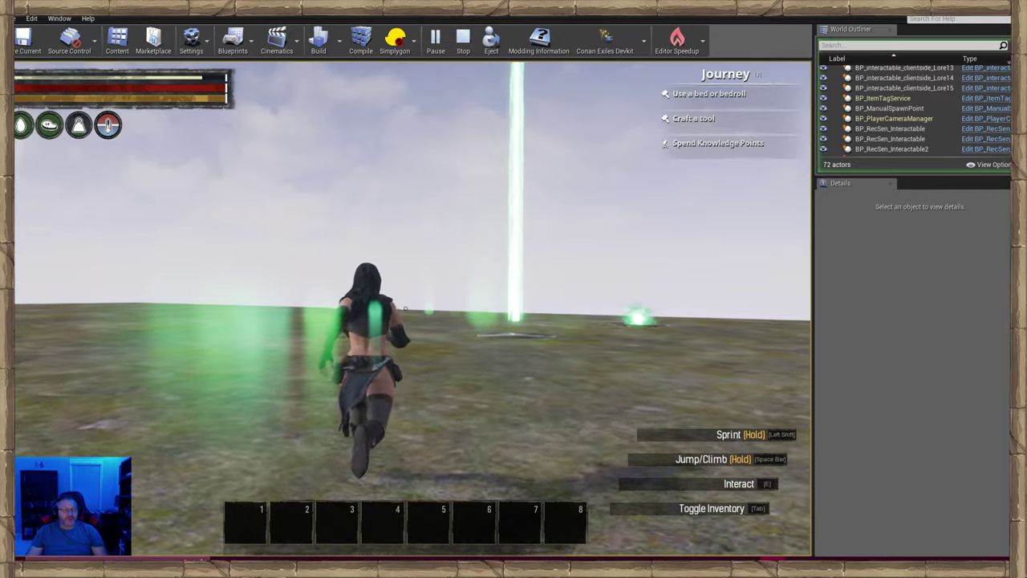
key("w")
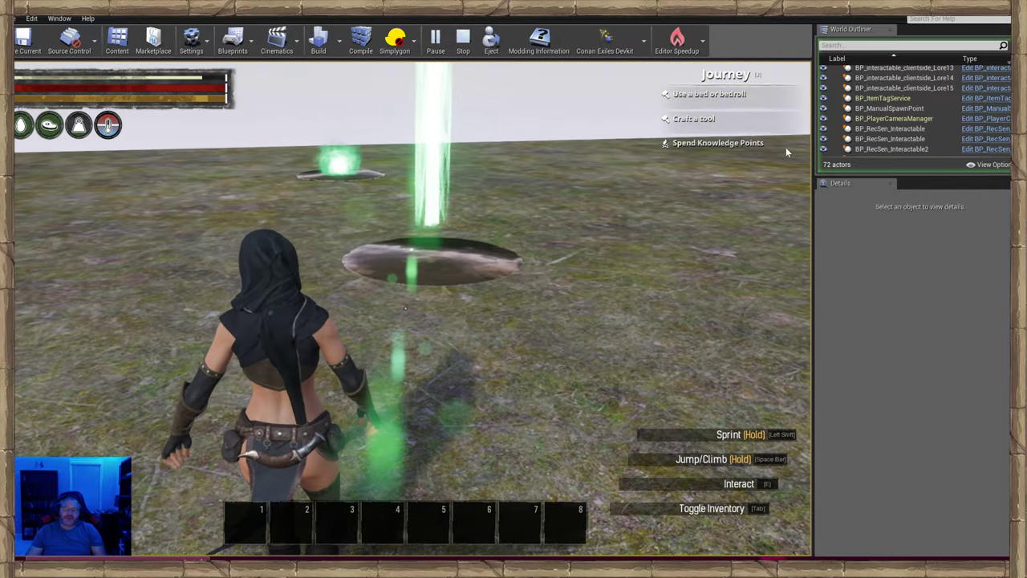
key("Escape")
Inspect the attenuation overrides of the Audio component on the BP_TriggerTeleport2 actor.
left_click(421, 279)
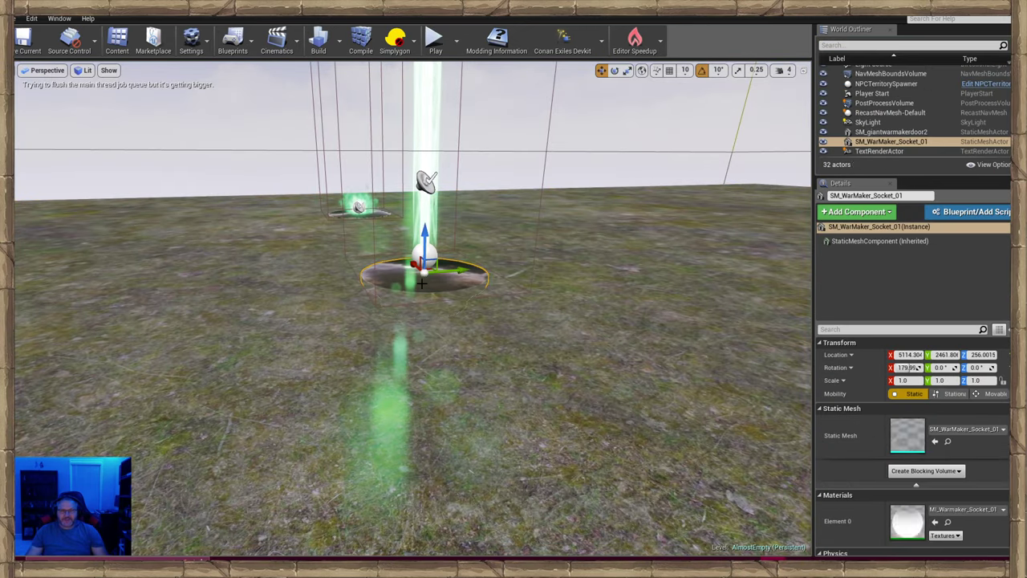
scroll(903, 480, "down", 1)
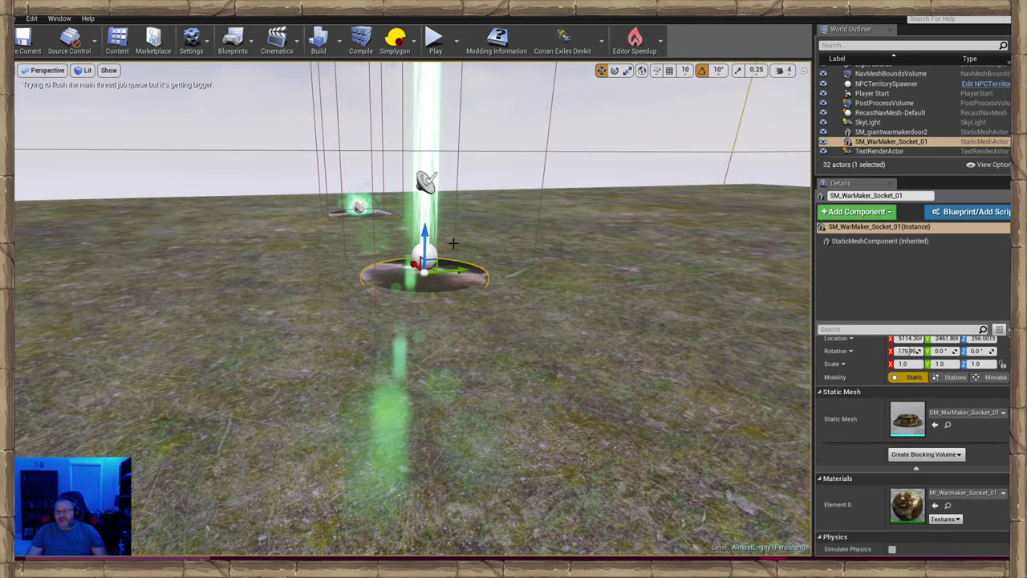
left_click(474, 270)
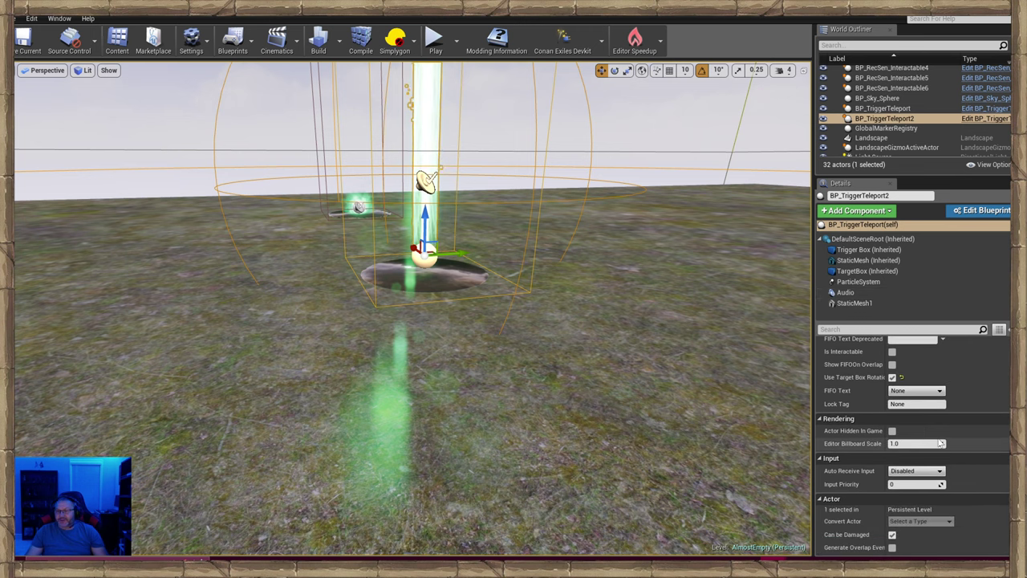
scroll(931, 427, "up", 1)
left_click(847, 292)
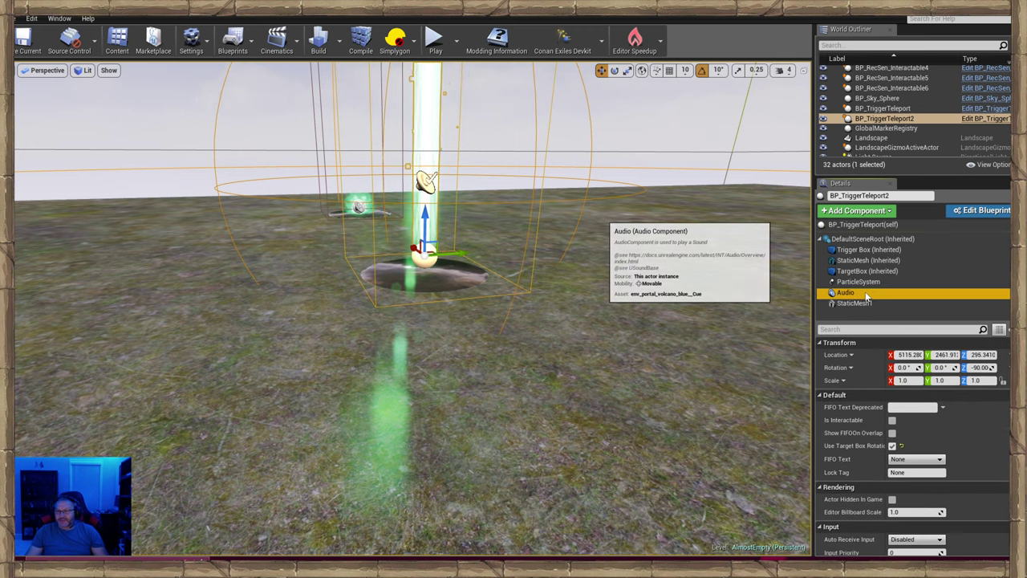
scroll(954, 429, "down", 9)
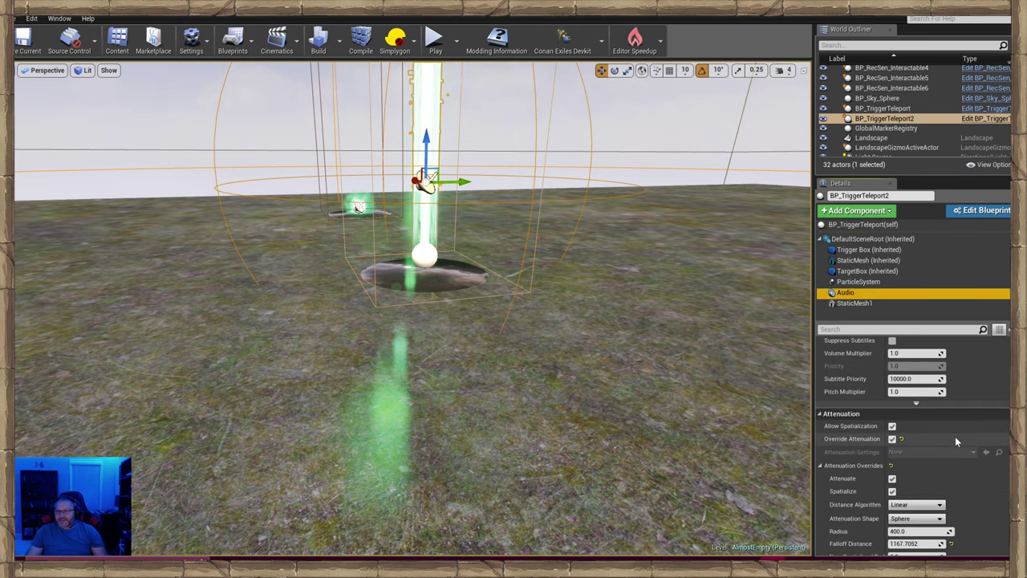
Move the BP_TriggerTeleport2 actor along its X axis, well away from its socket mesh, onto open landscape.
right_click_drag(610, 338, 767, 313)
mouse_move(257, 284)
left_mouse_down()
mouse_move(286, 284)
mouse_move(257, 283)
left_mouse_up()
right_click_drag(471, 317, 459, 317)
left_click(503, 370)
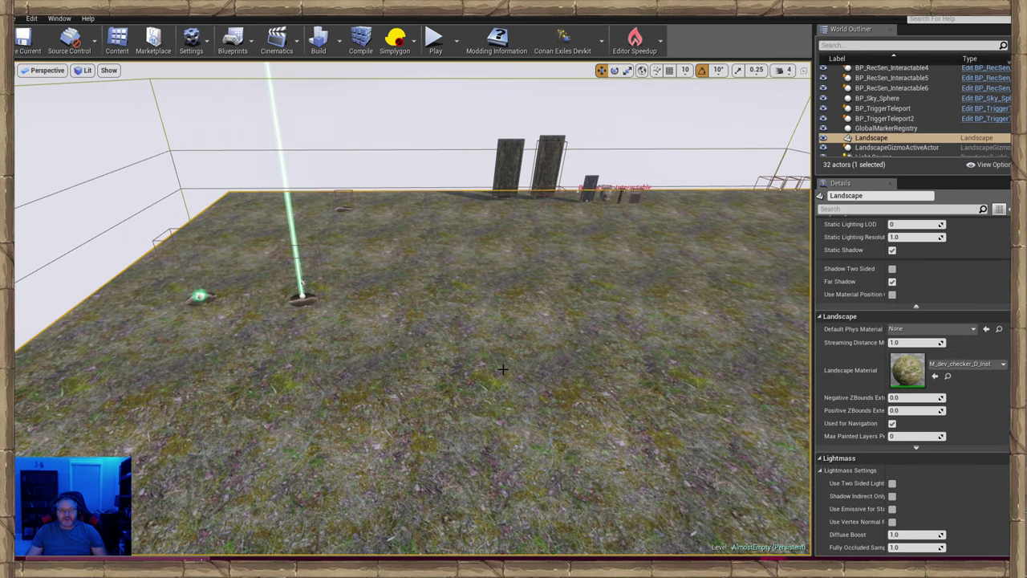
left_click(294, 297)
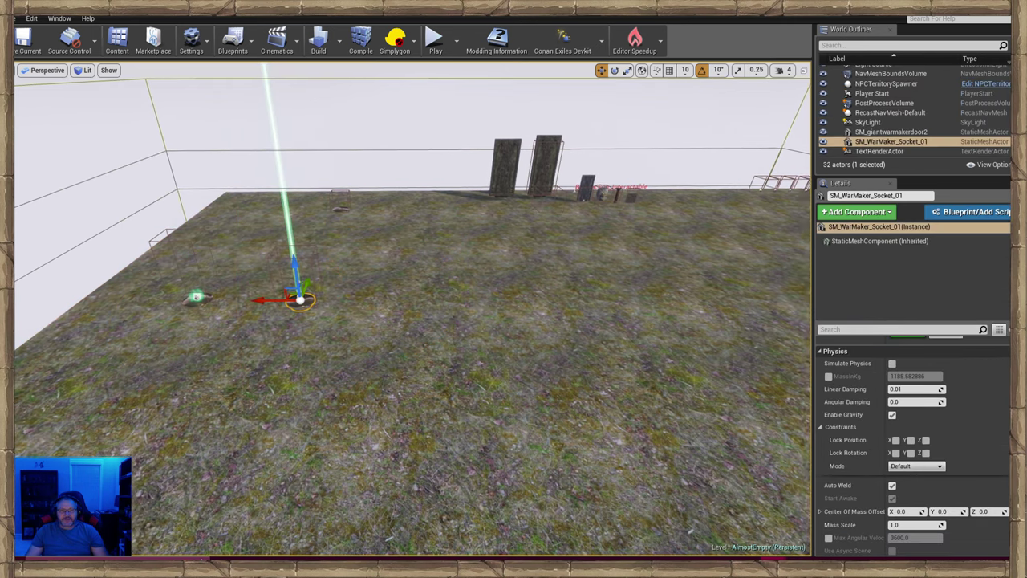
left_click(308, 290)
left_click(302, 292)
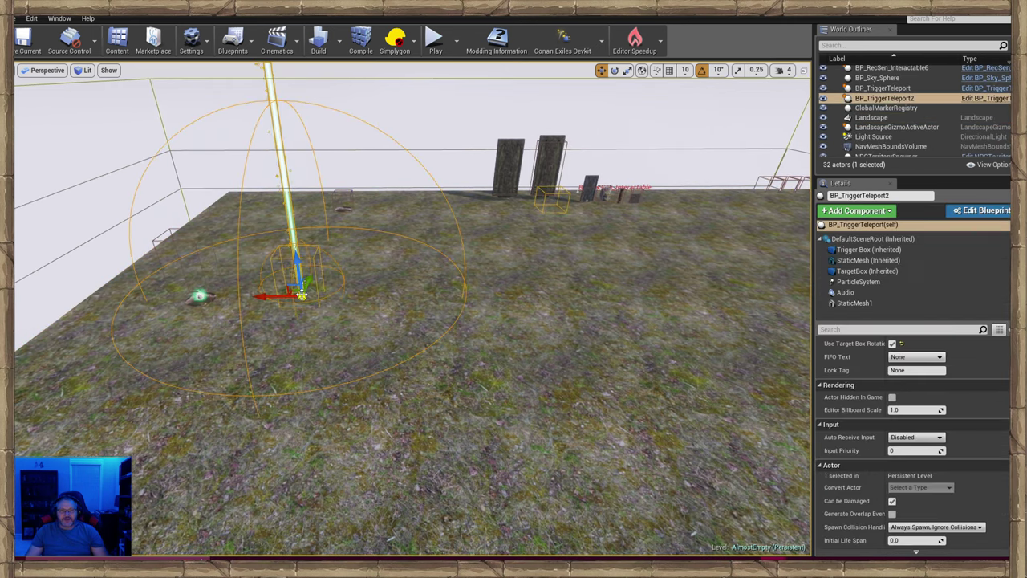
left_click_drag(269, 297, 455, 289)
right_click_drag(399, 316, 554, 282)
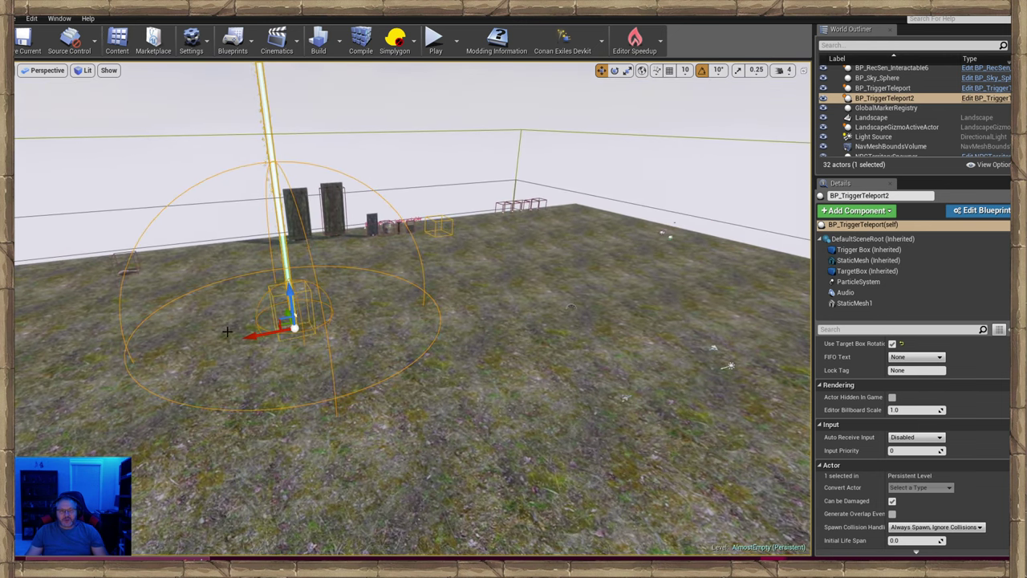
left_click_drag(251, 337, 419, 364)
left_click_drag(394, 399, 510, 365)
Start a game preview from the landscape near the light-beam teleporter, run the character up to and past the beam, and end the preview.
left_click(358, 418)
right_click(374, 424)
mouse_move(396, 418)
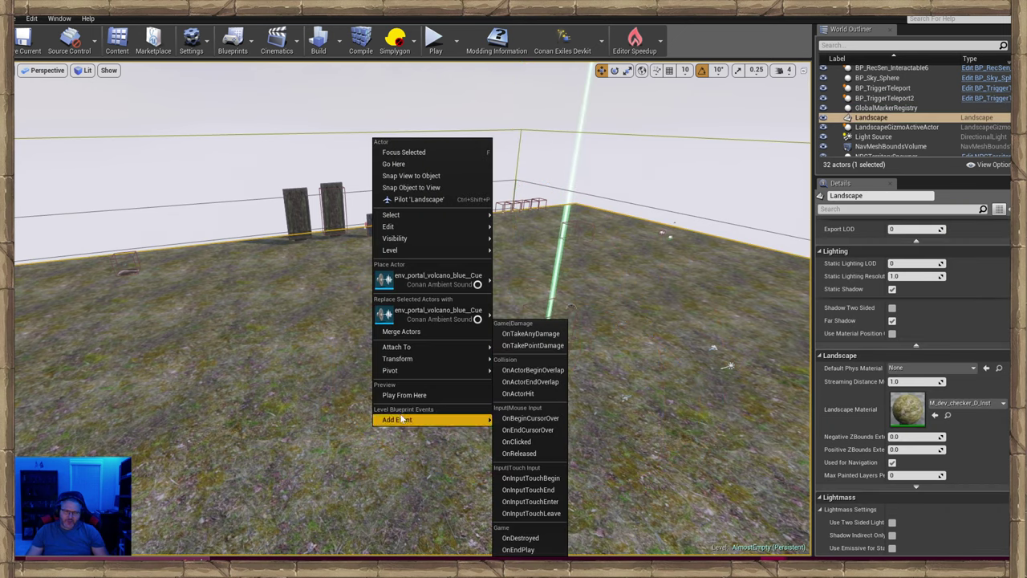
left_click(406, 396)
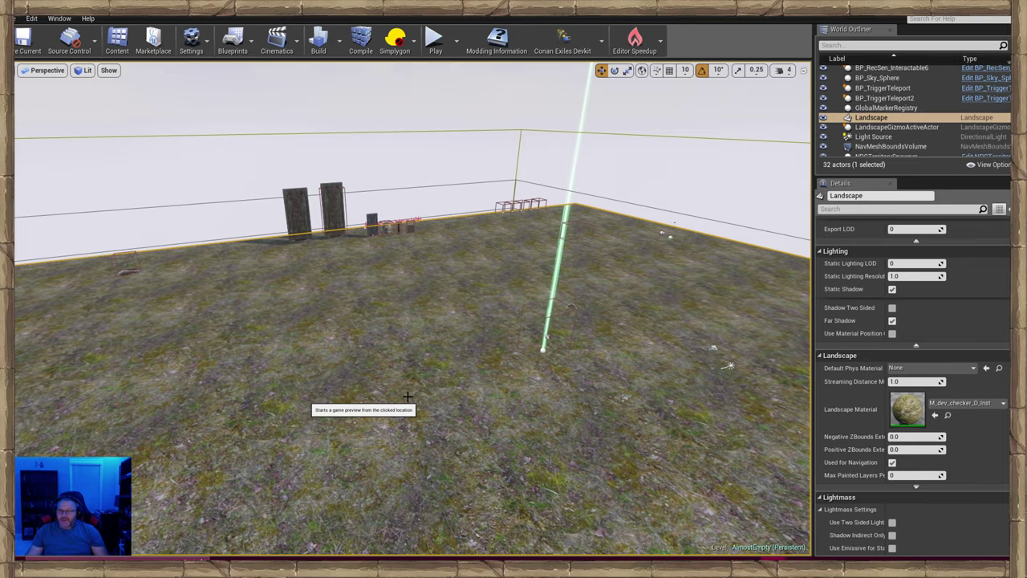
key("w")
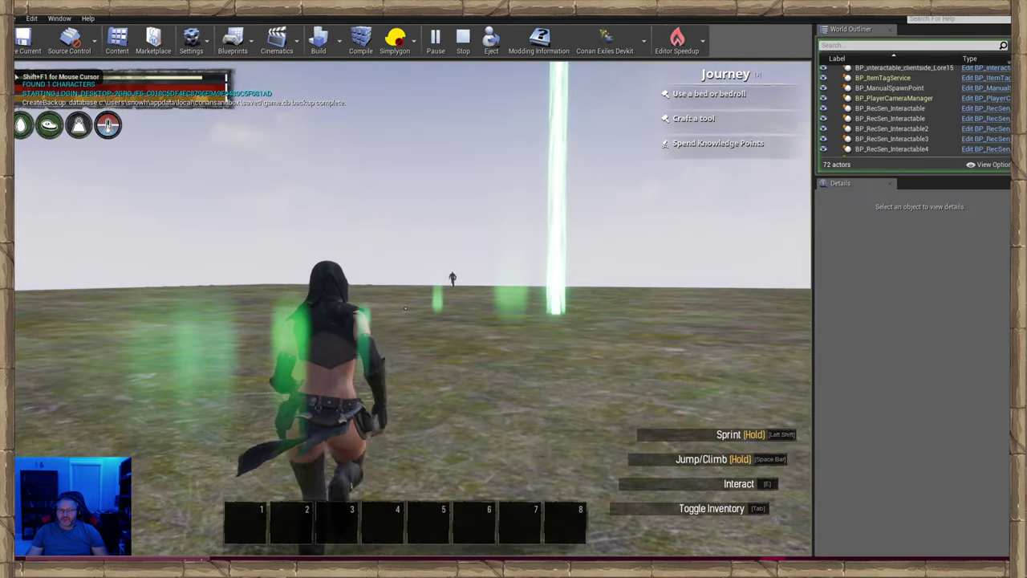
key("w")
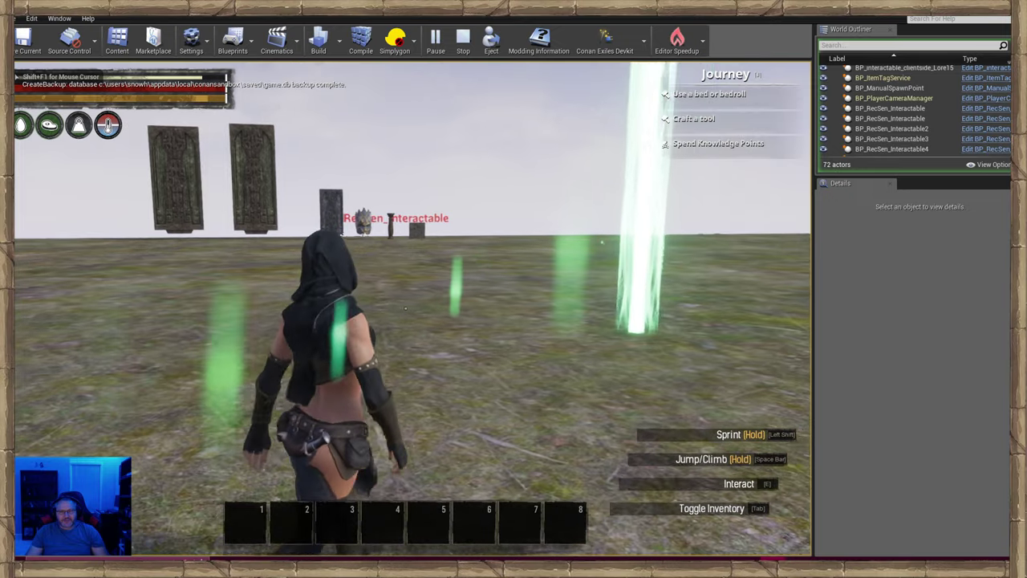
key("a")
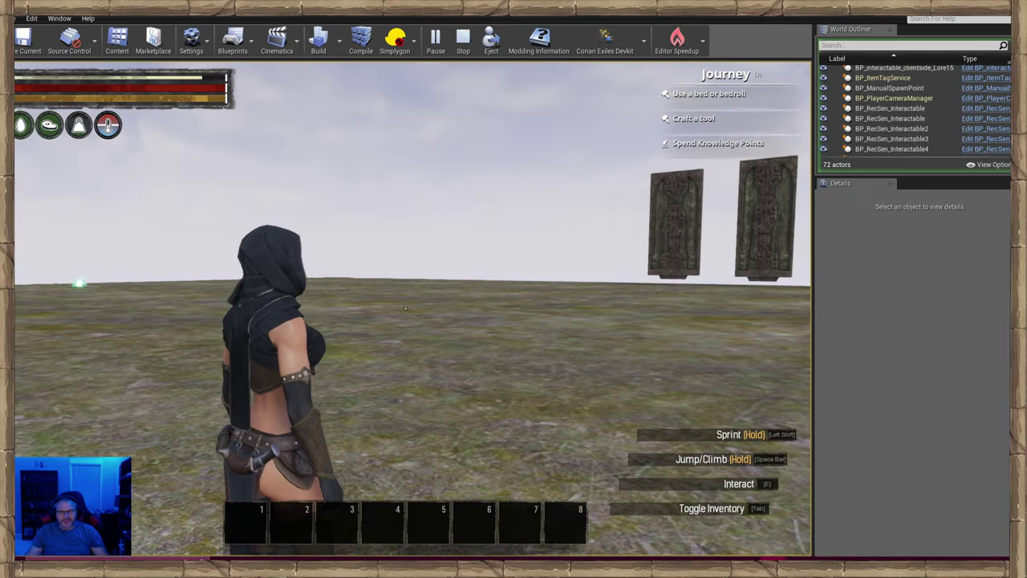
key("Escape")
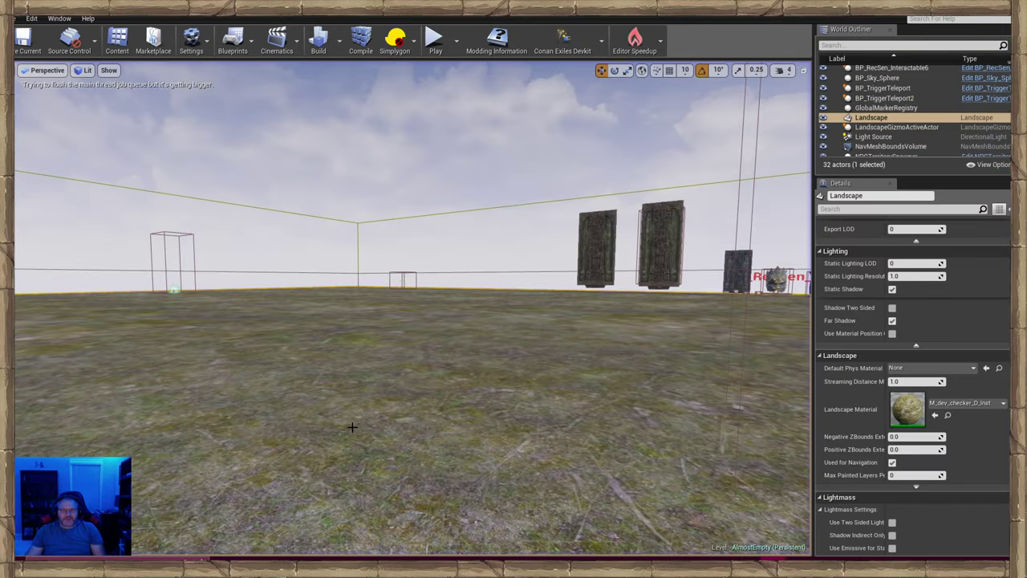
Add a Conan Audio component to the BP_TriggerTeleport2 actor at the light beam.
right_click_drag(443, 449, 201, 546)
key("w")
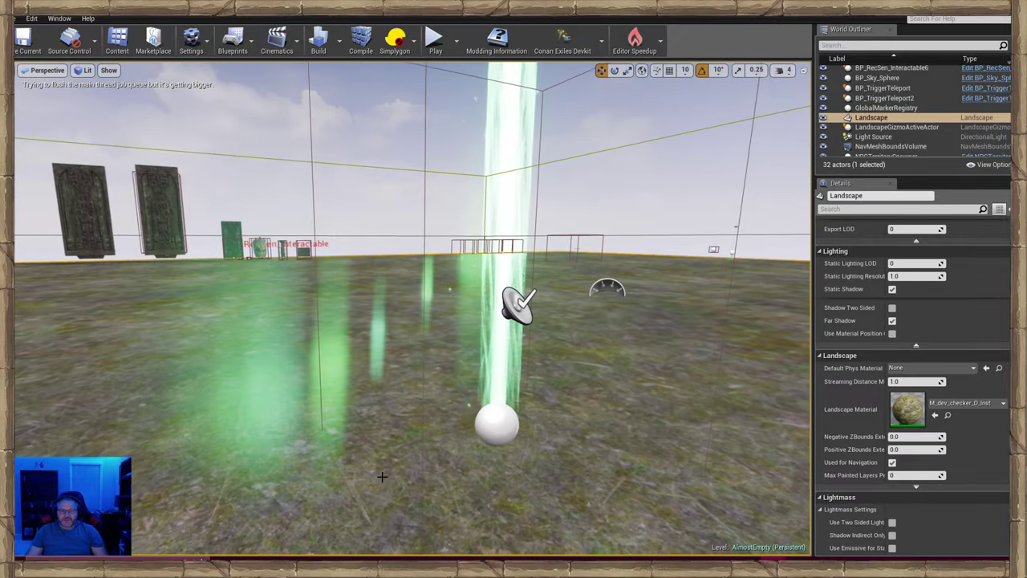
left_click(499, 420)
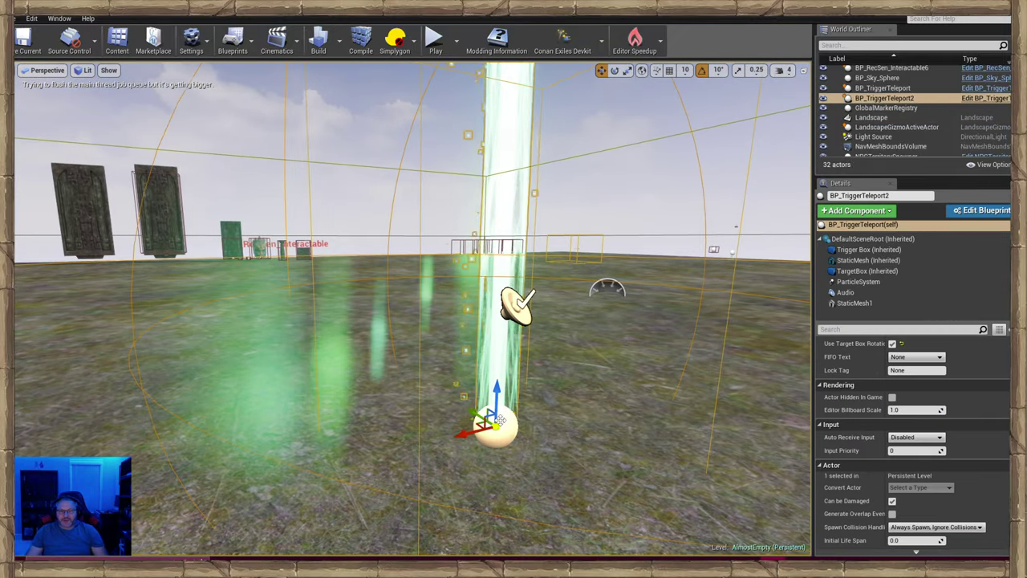
left_click(856, 293)
left_click(857, 210)
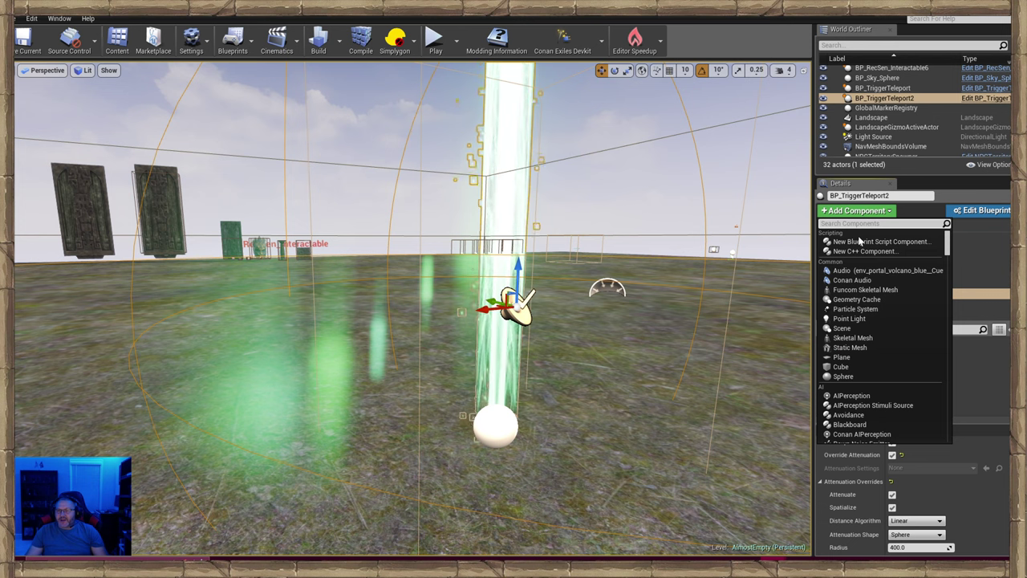
type("conna")
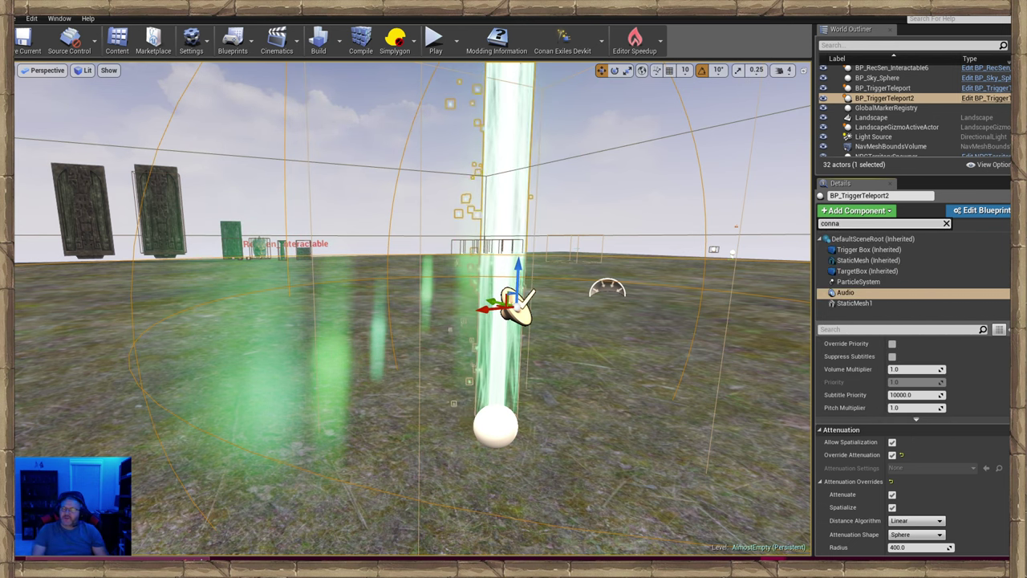
left_click(864, 295)
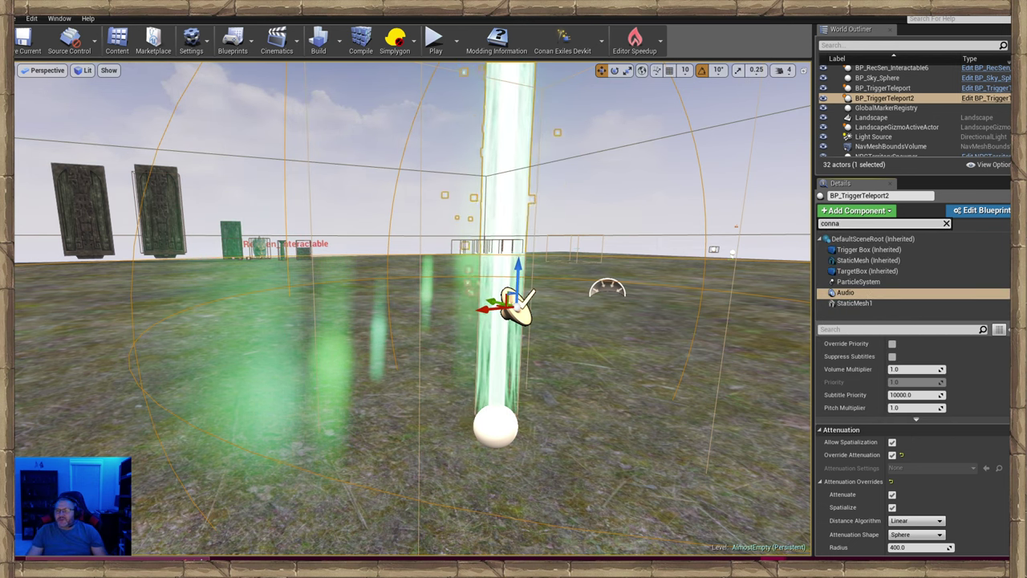
key("BackSpace")
key("BackSpace")
key("BackSpace")
key("BackSpace")
key("BackSpace")
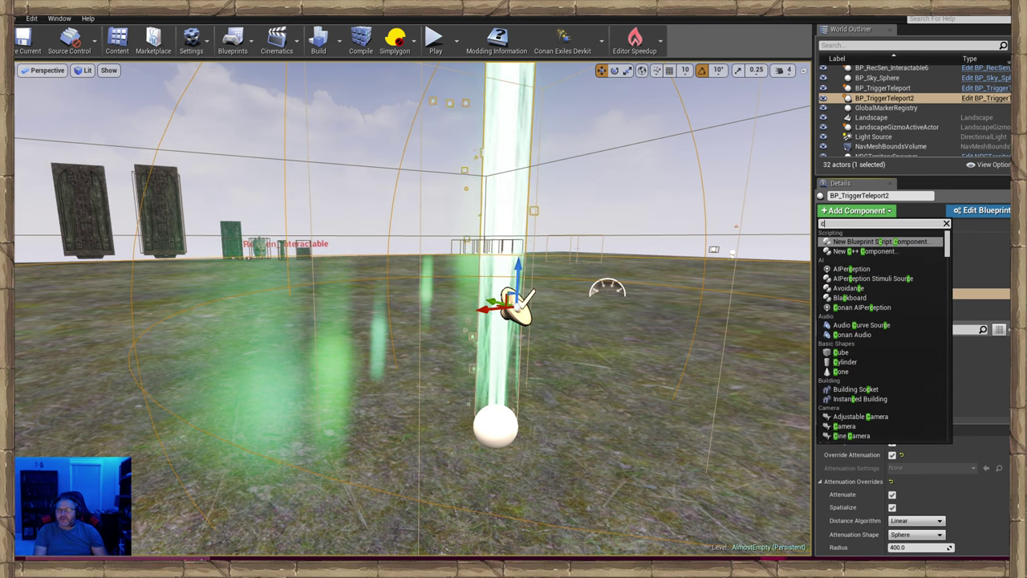
type("audio")
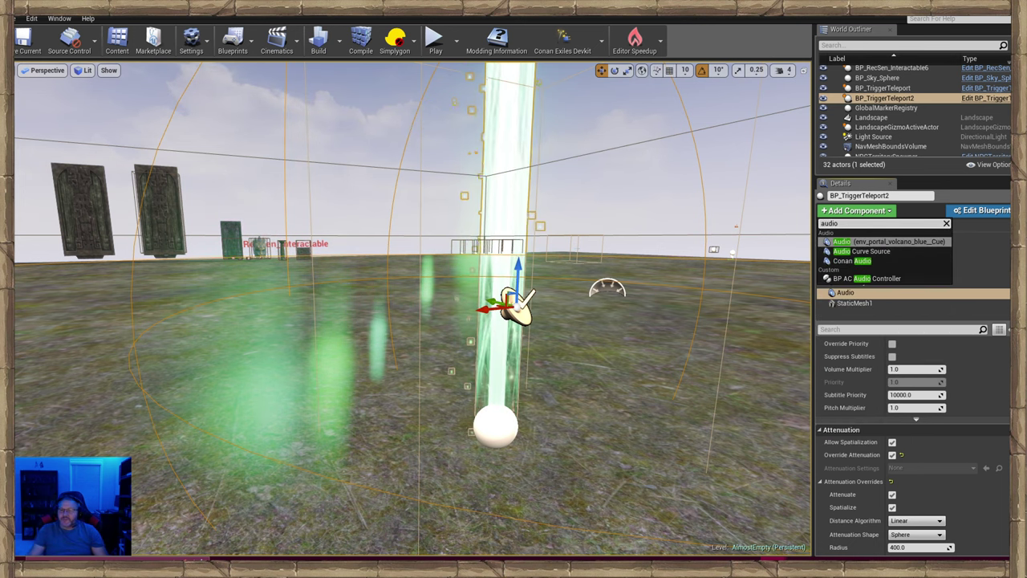
left_click(852, 260)
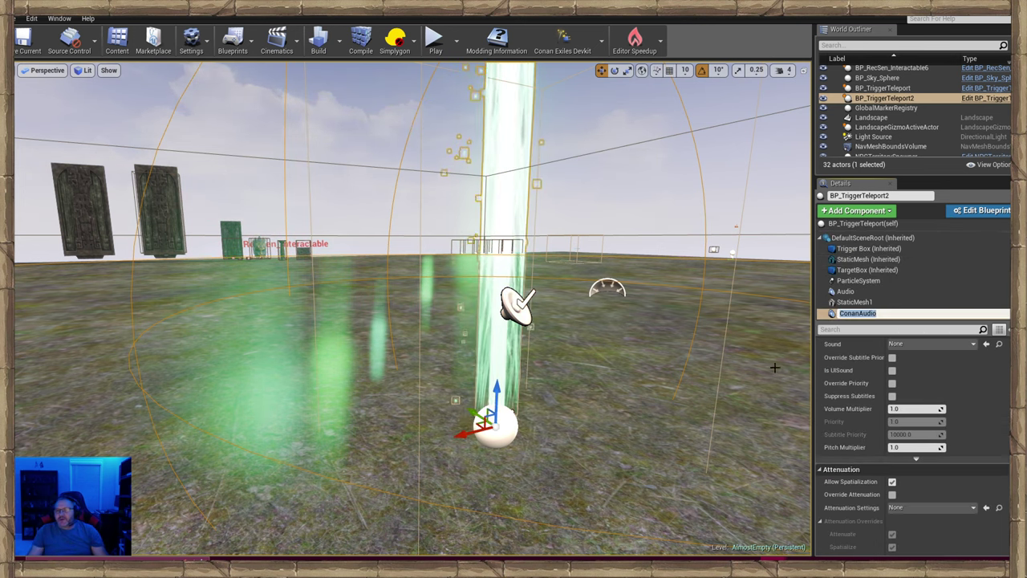
Find the sound cue used by the Audio component and assign env_portal_volcano_blue__Cue to the ConanAudio component.
left_click(846, 291)
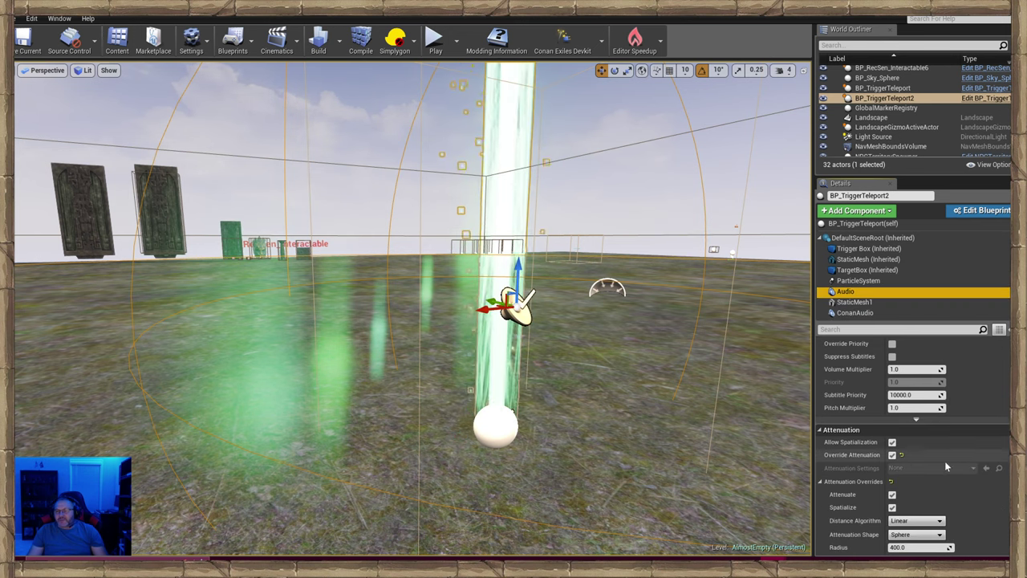
scroll(939, 465, "down", 2)
scroll(936, 473, "down", 2)
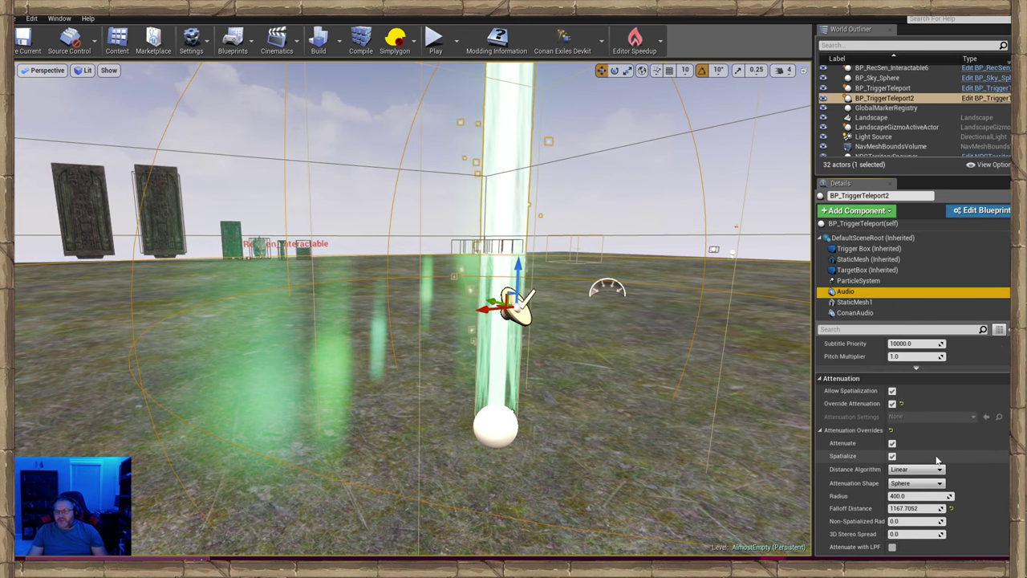
scroll(936, 455, "down", 2)
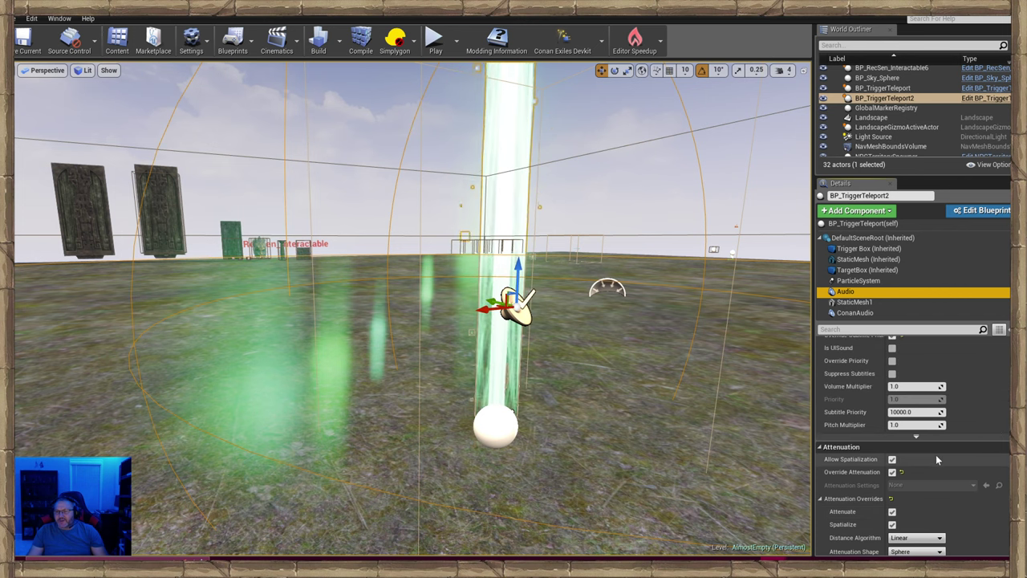
scroll(939, 458, "up", 8)
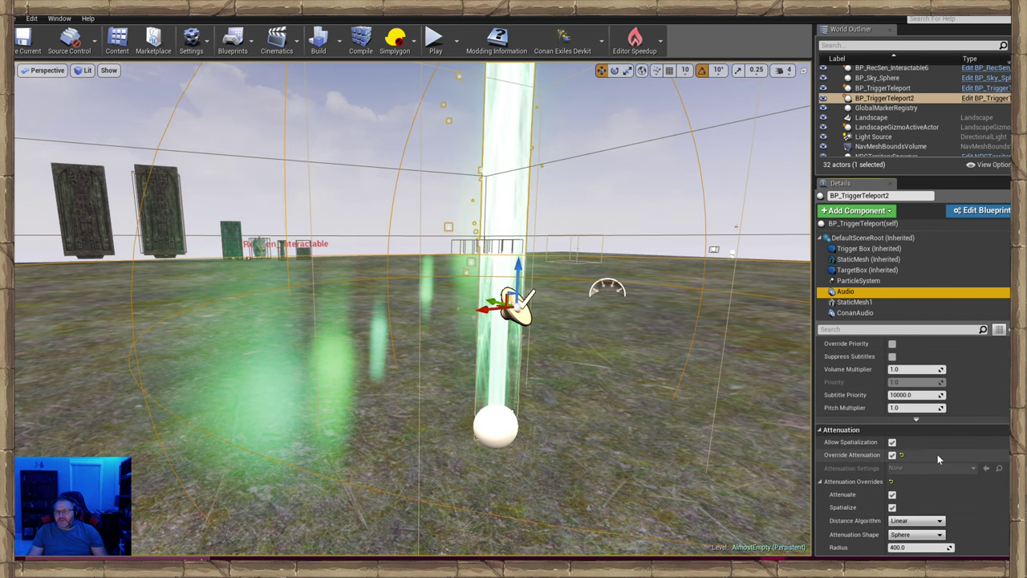
left_click(999, 389)
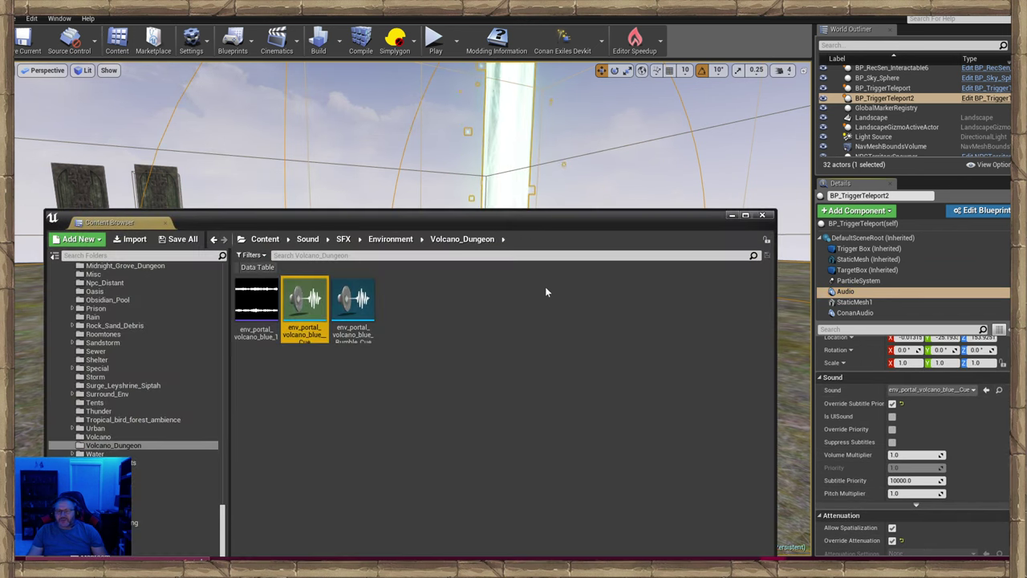
left_click_drag(535, 219, 449, 424)
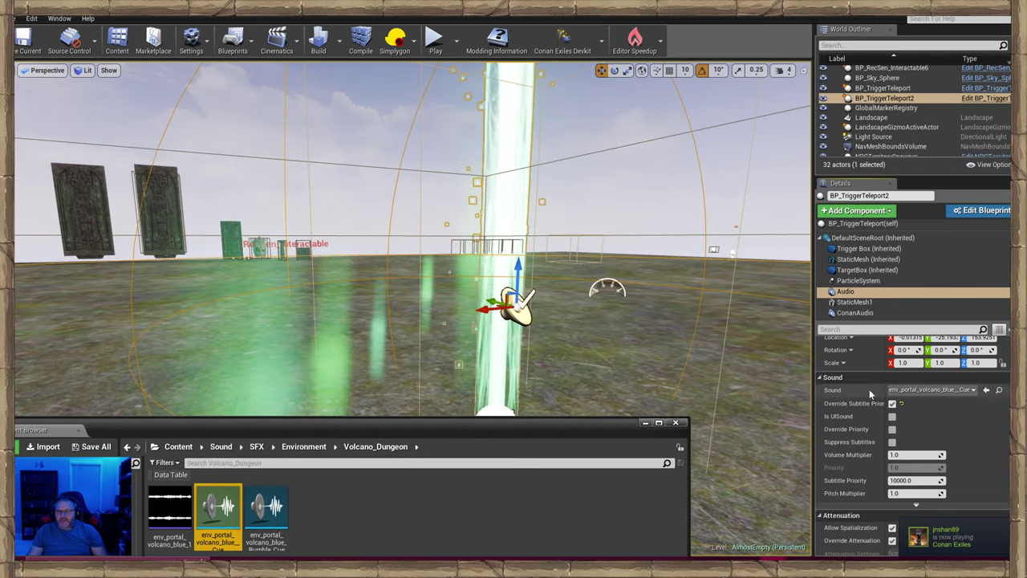
left_click(859, 312)
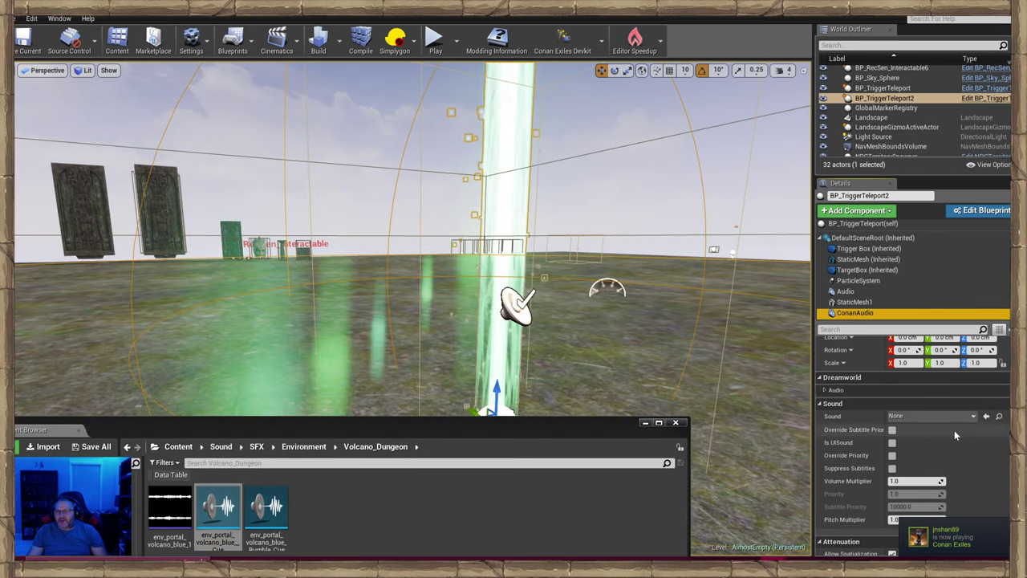
scroll(893, 450, "down", 3)
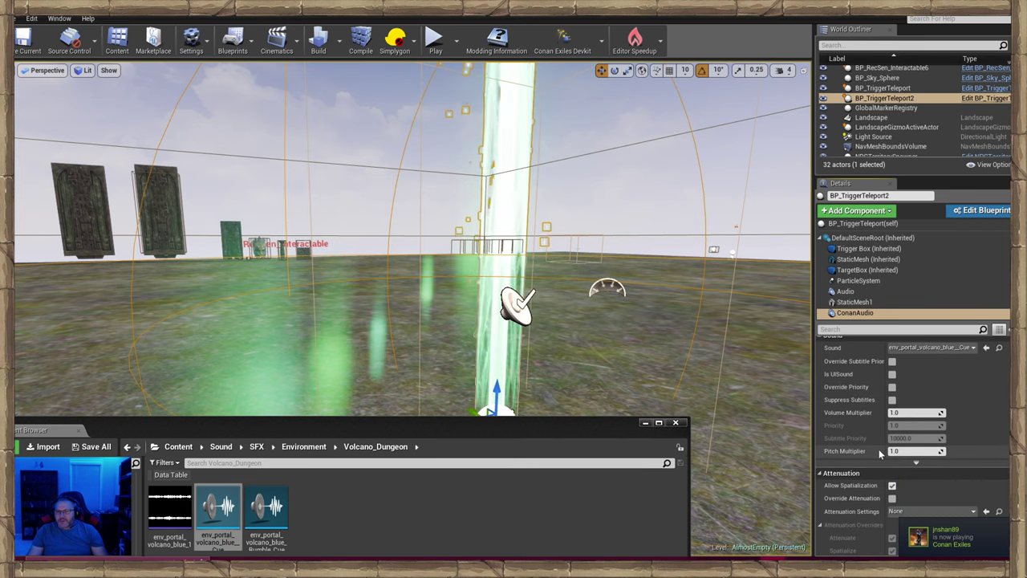
Override the ConanAudio component's attenuation and reduce its falloff distance to about 248.5.
left_click(893, 447)
scroll(915, 490, "down", 2)
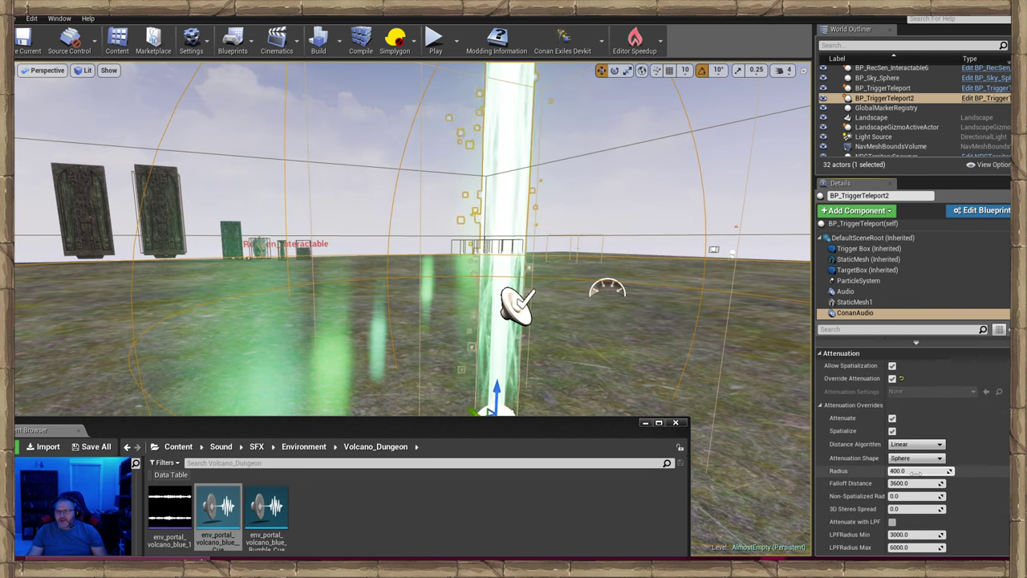
left_click_drag(915, 484, 860, 482)
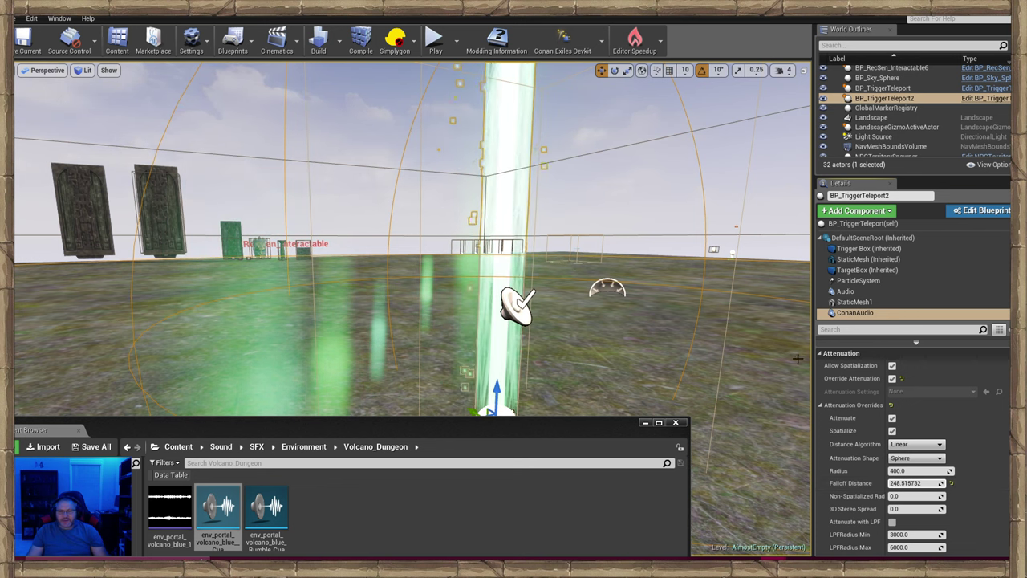
Delete the original Audio component from BP_TriggerTeleport2 and close the Content Browser.
left_click(891, 291)
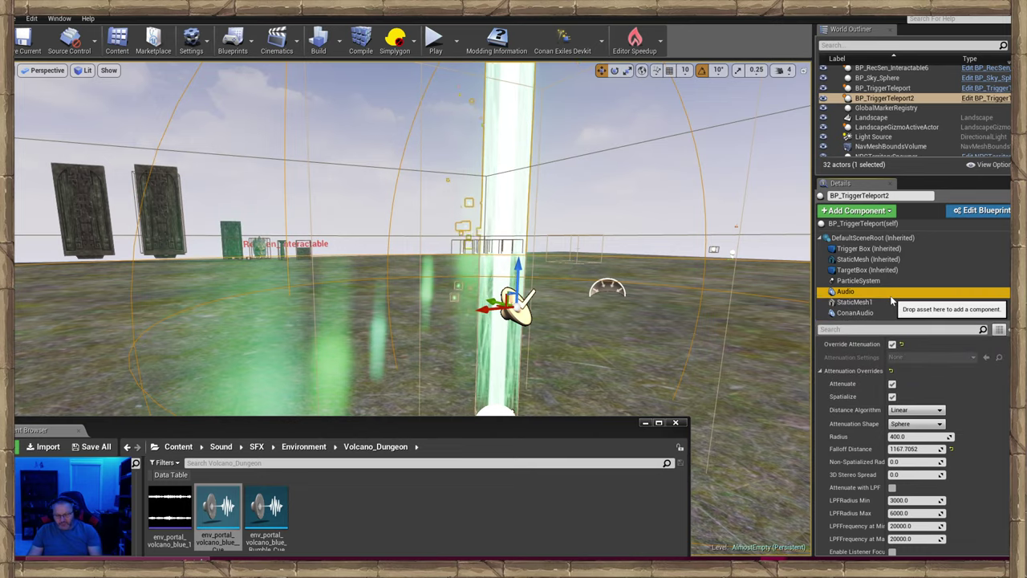
key("Delete")
left_click(676, 423)
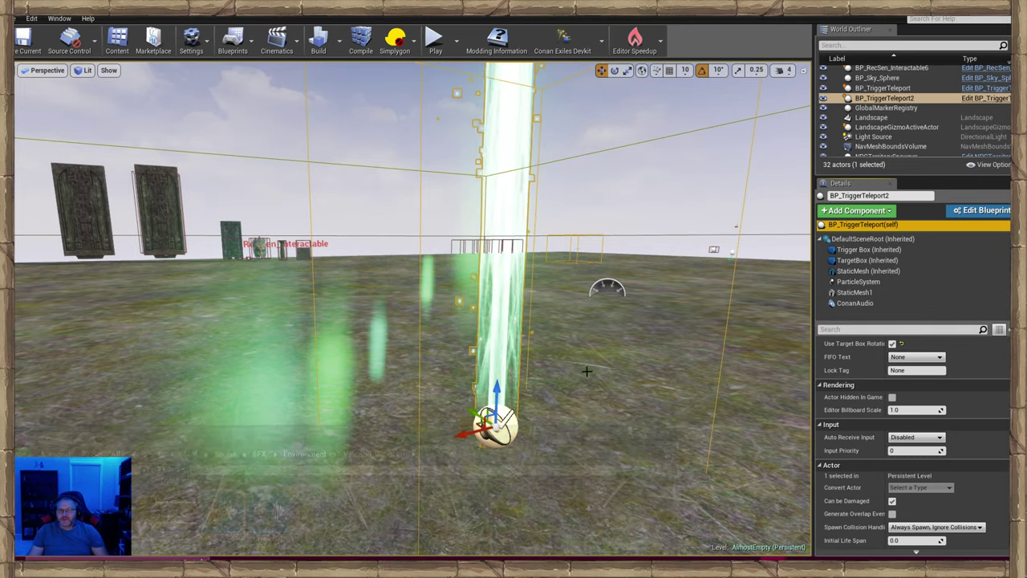
Increase the falloff distance of BP_TriggerTeleport2's ConanAudio component to about 851.8.
key("s")
right_click_drag(676, 422, 602, 413)
left_click_drag(614, 454, 616, 479)
left_click(543, 348)
left_click(526, 291)
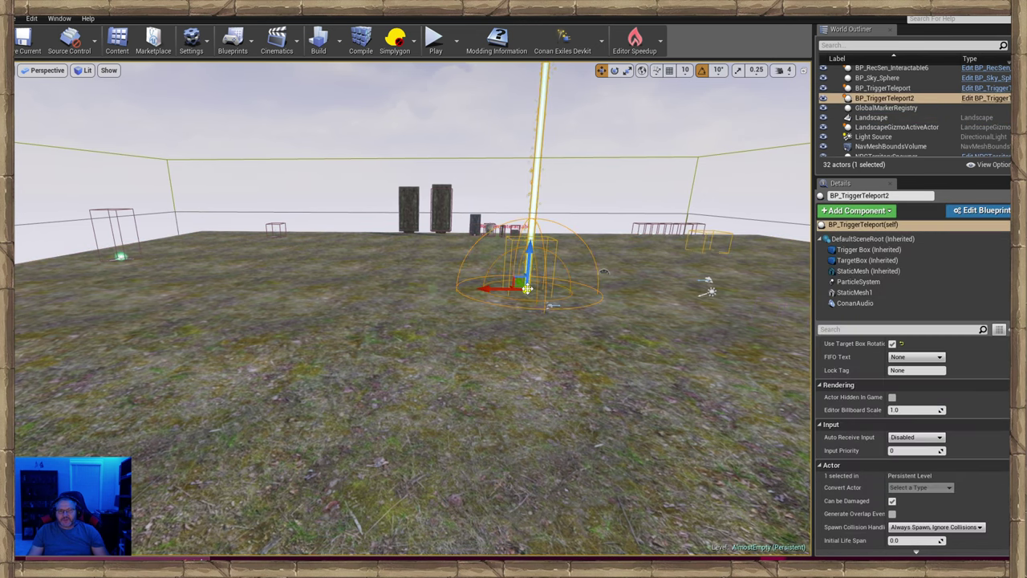
key("f")
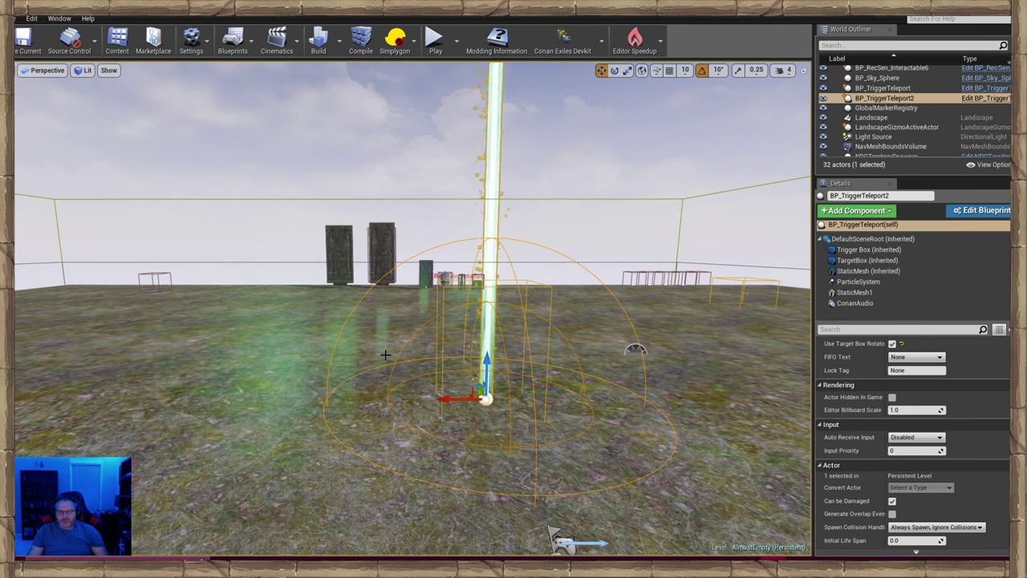
left_click(855, 302)
scroll(905, 485, "down", 10)
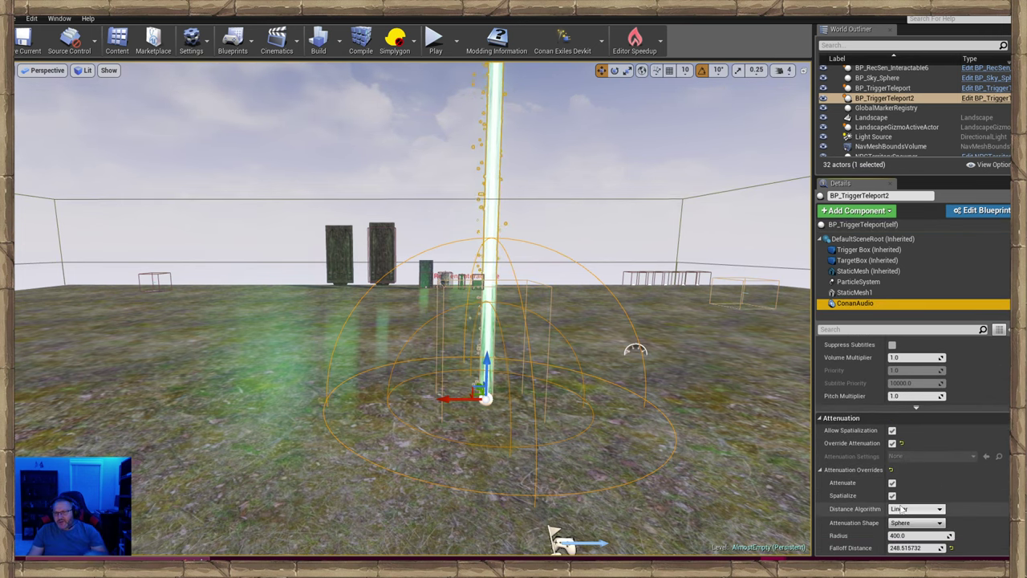
scroll(926, 514, "down", 2)
left_click_drag(921, 514, 983, 514)
Start a play session from the open ground in front of BP_TriggerTeleport2's green light beam.
right_click_drag(674, 429, 708, 439)
key("a")
right_click_drag(767, 456, 568, 394)
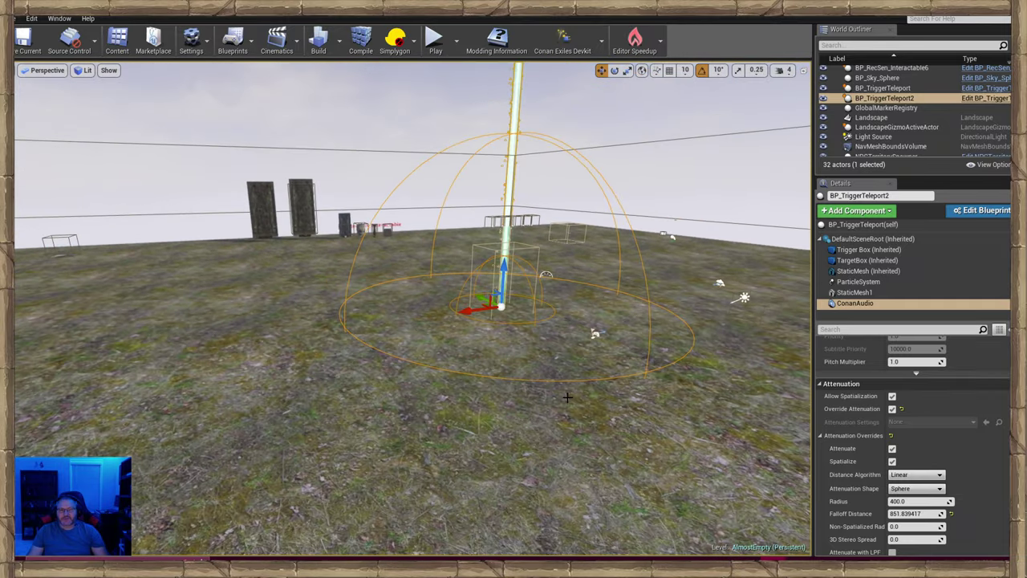
left_click(497, 433)
right_click(562, 447)
left_click(600, 416)
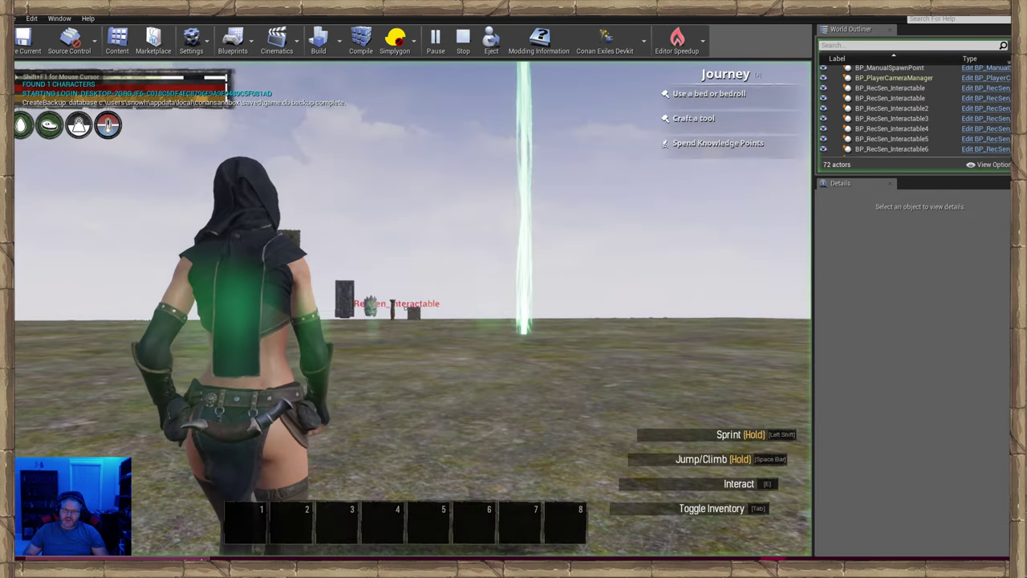
Run the character past the light beam and on to the green-flamed plate to hear both sounds, and end the play session.
key("w")
key("d")
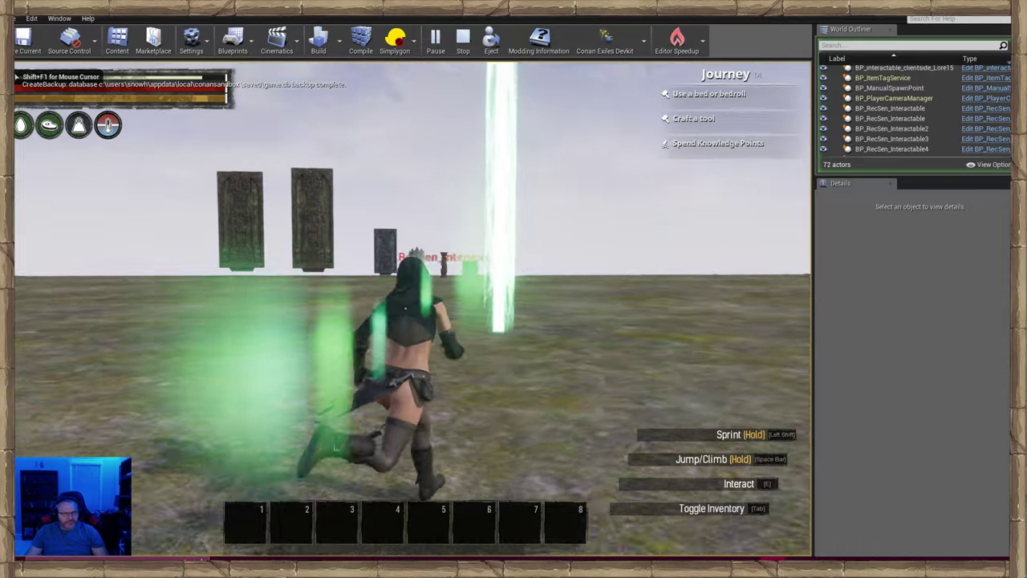
key("w")
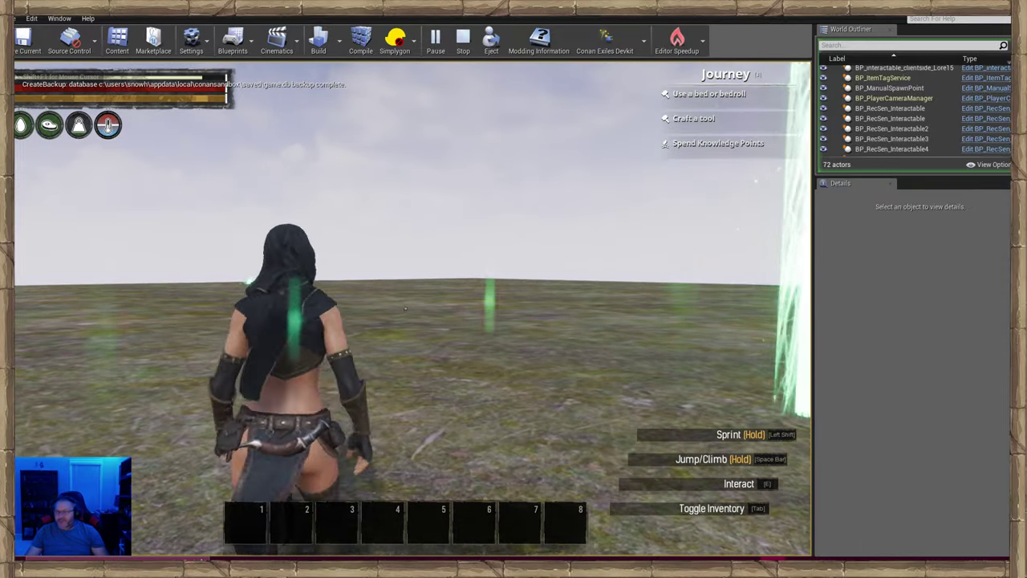
key("w")
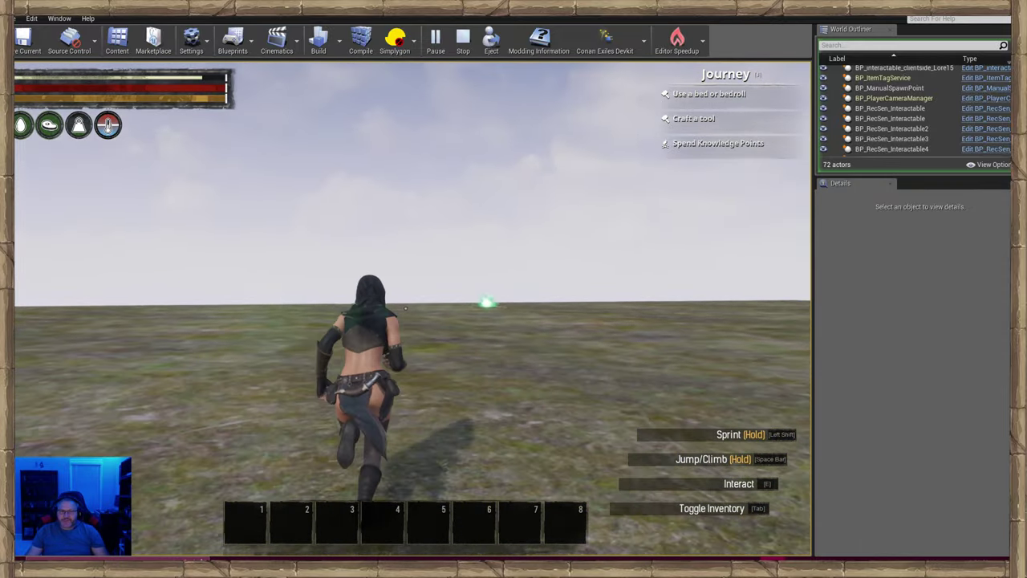
key("w")
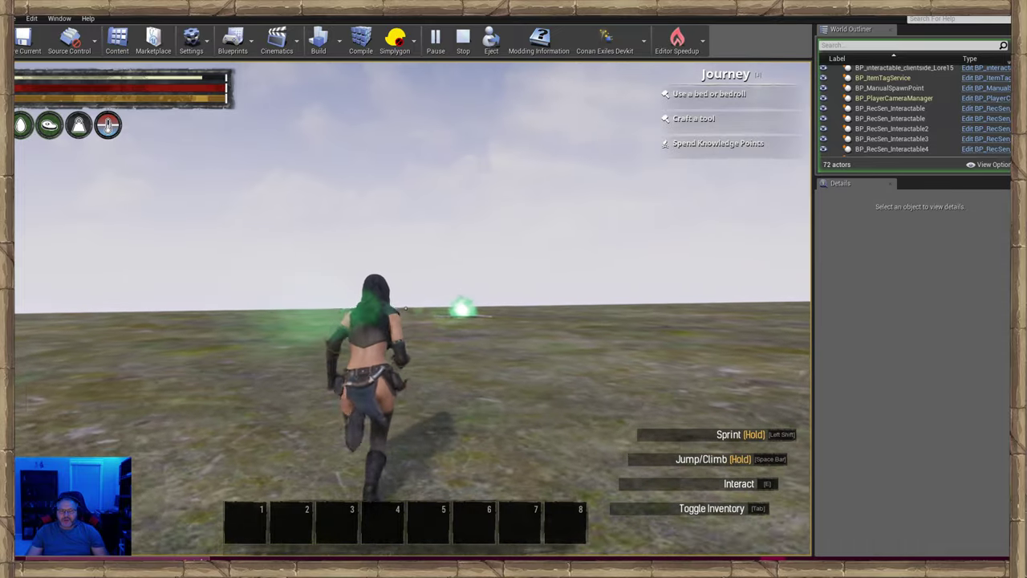
key("w")
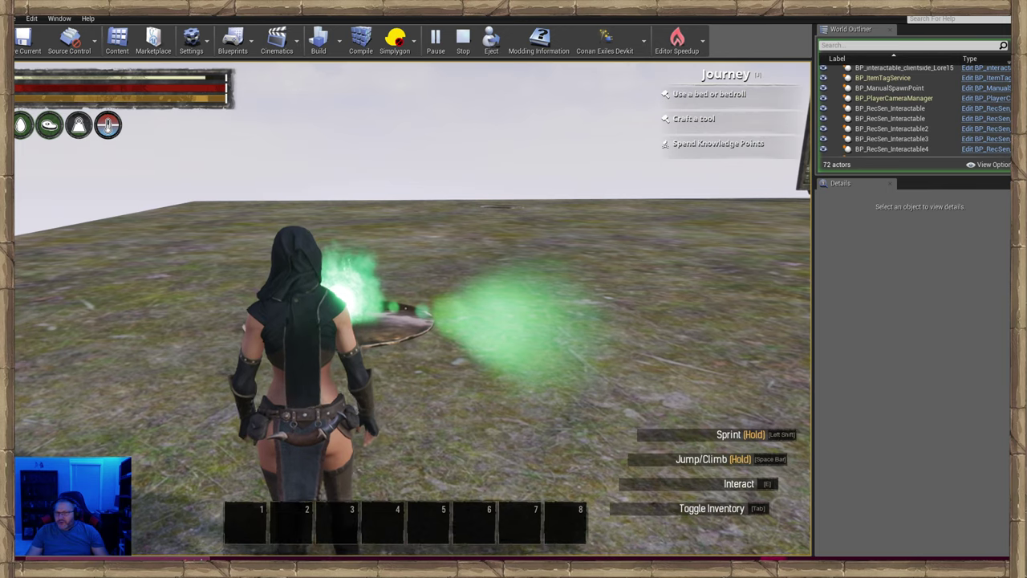
key("shift+F1")
key("Escape")
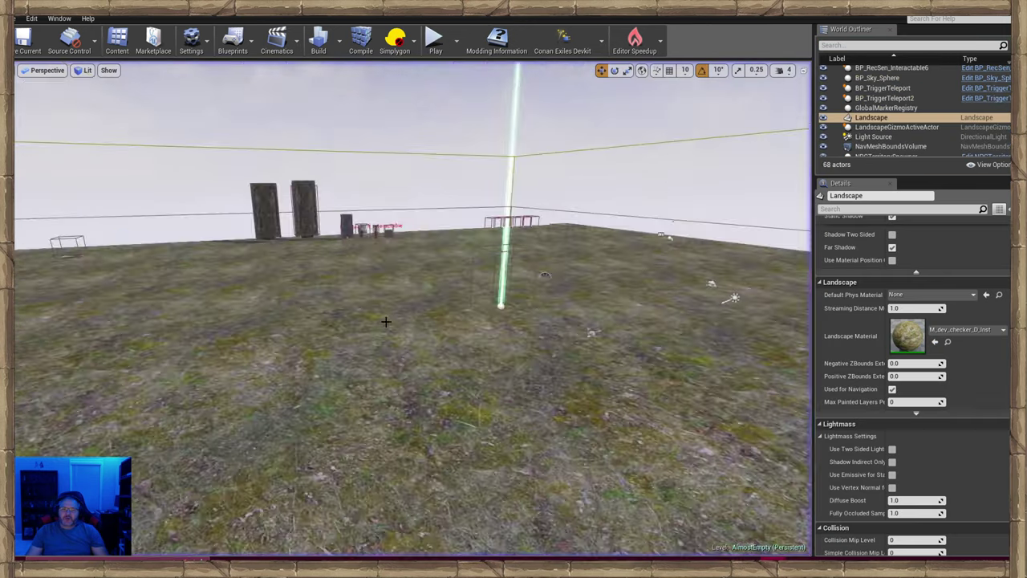
Increase the attenuation falloff distance of BP_TriggerTeleport's ConanAudio component to about 409.
left_click(396, 333)
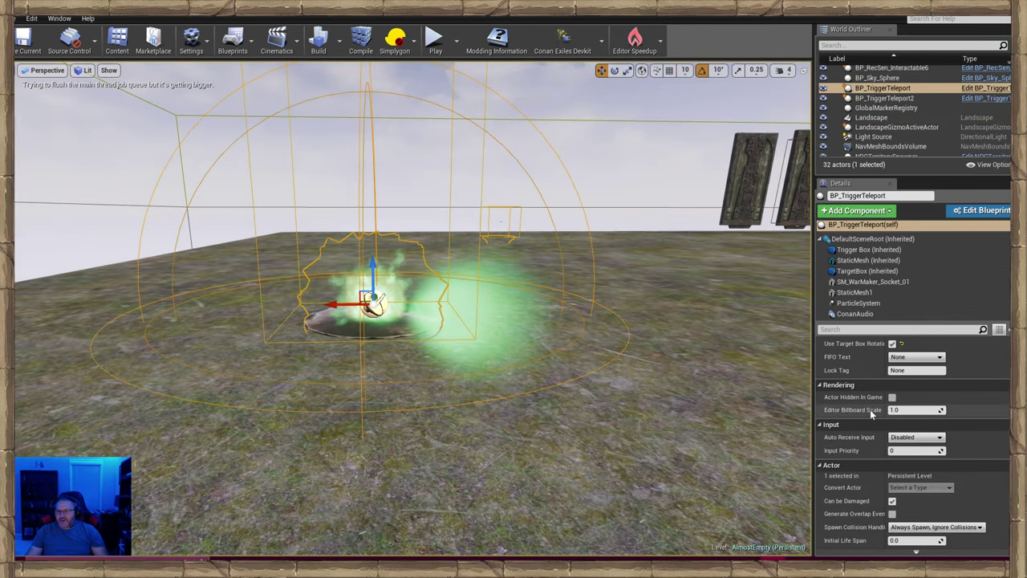
left_click(855, 313)
scroll(912, 452, "down", 5)
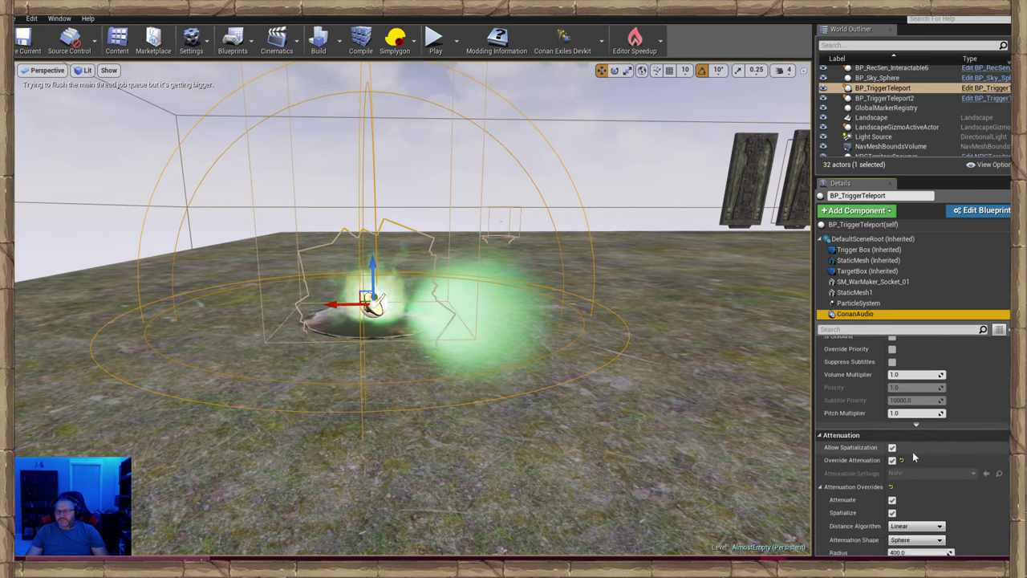
scroll(903, 479, "down", 1)
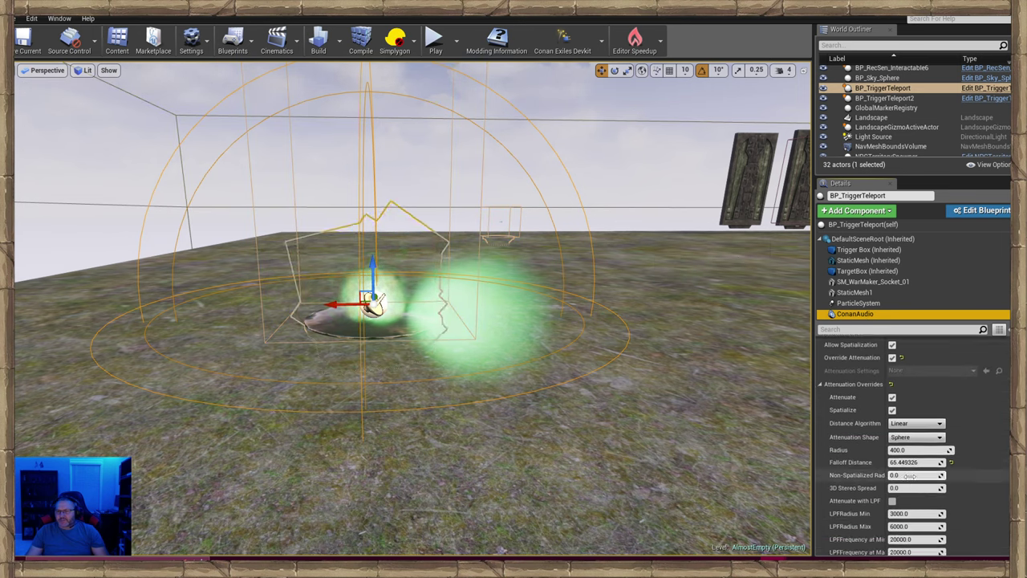
left_click_drag(904, 462, 941, 462)
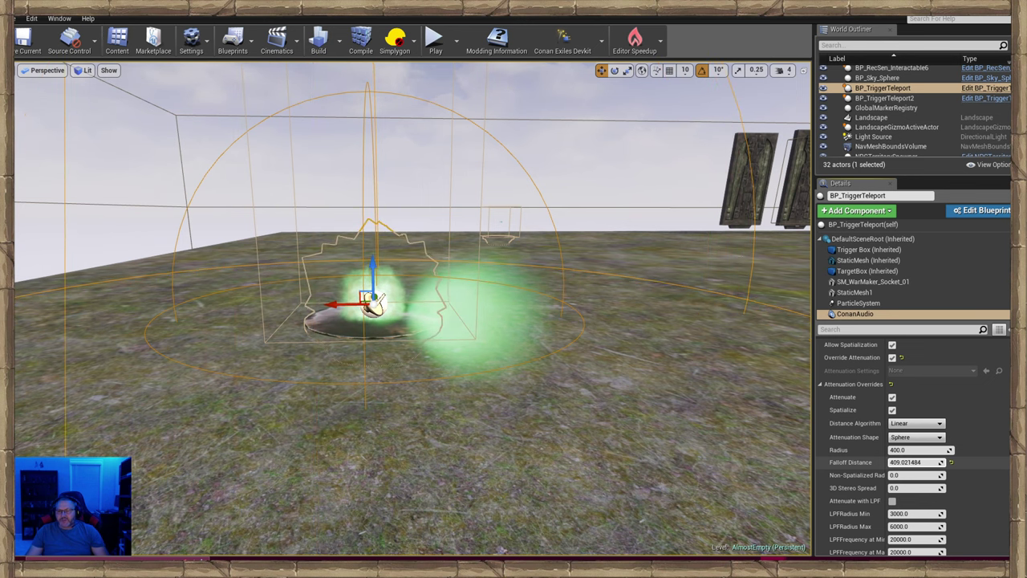
Play-test from the ground near BP_TriggerTeleport and run the character onto its green-flamed plate.
right_click_drag(324, 398, 341, 443)
right_click(324, 398)
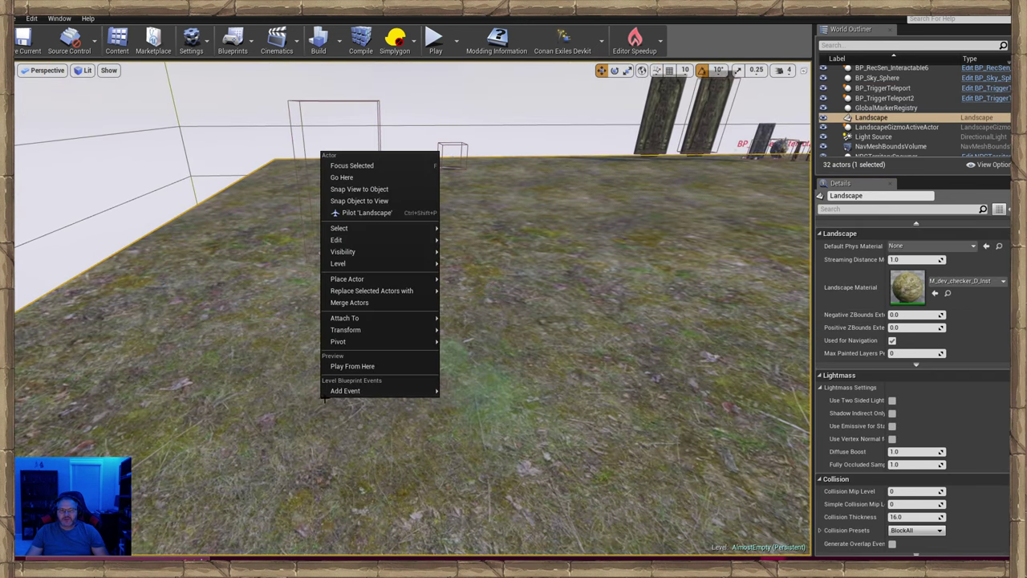
left_click(372, 367)
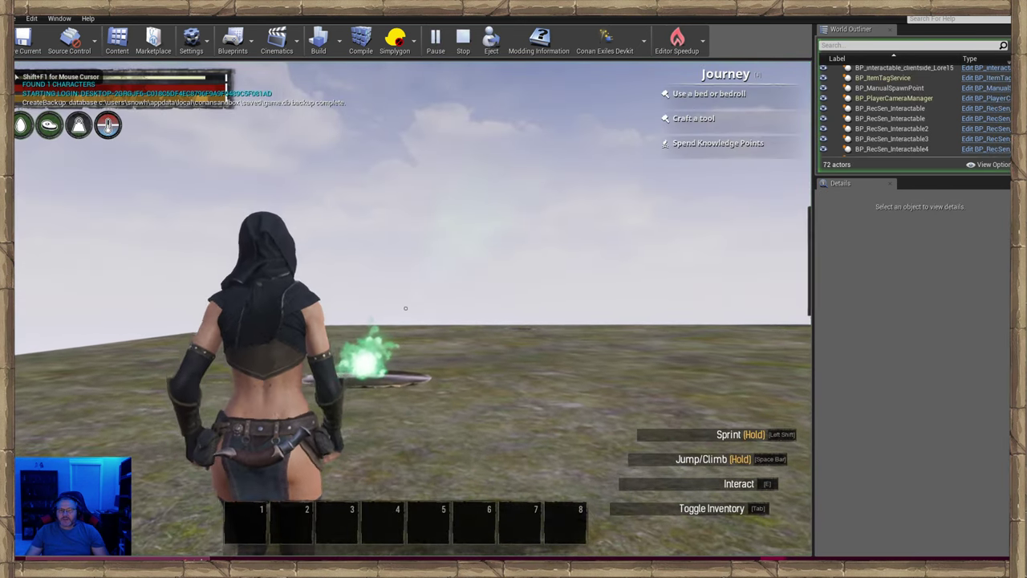
key("w")
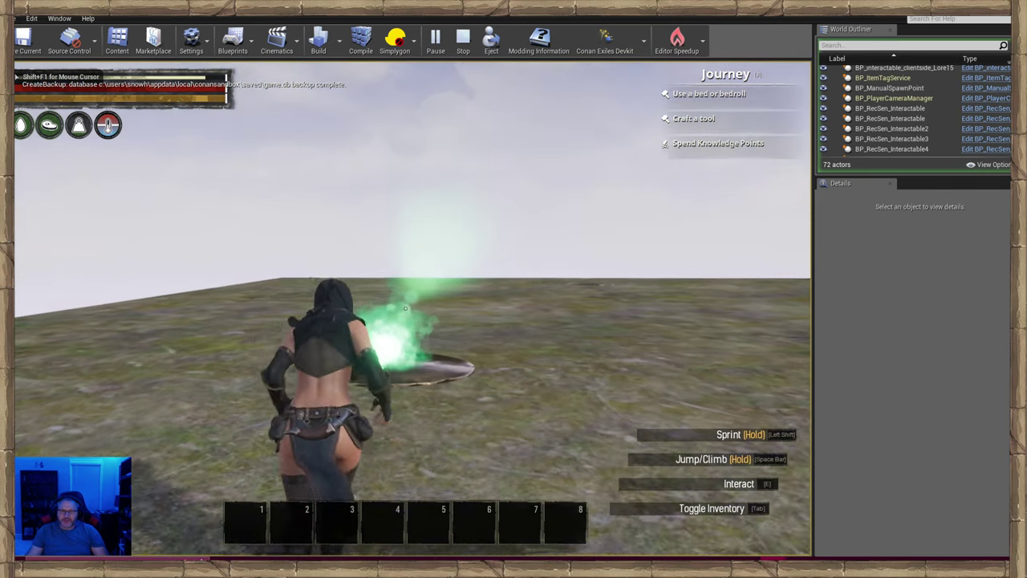
key("w")
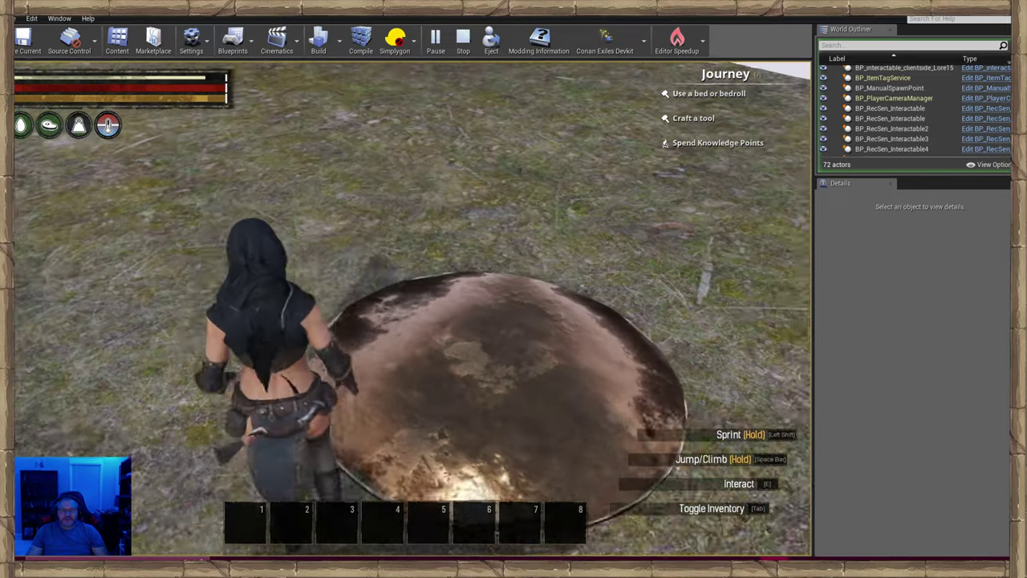
Walk the character around the flameless plate at the teleport destination to inspect it.
key("w")
key("w")
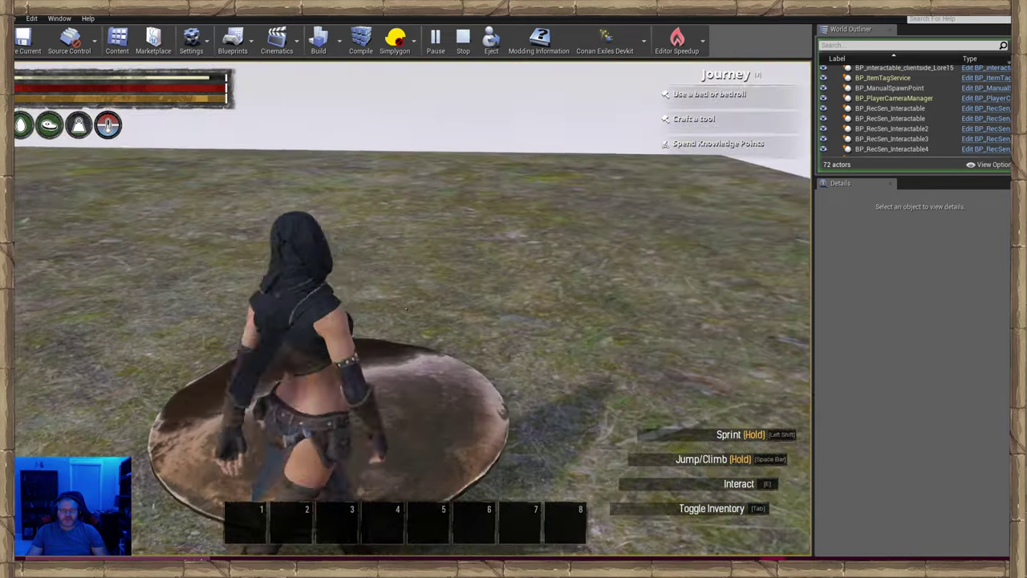
key("w")
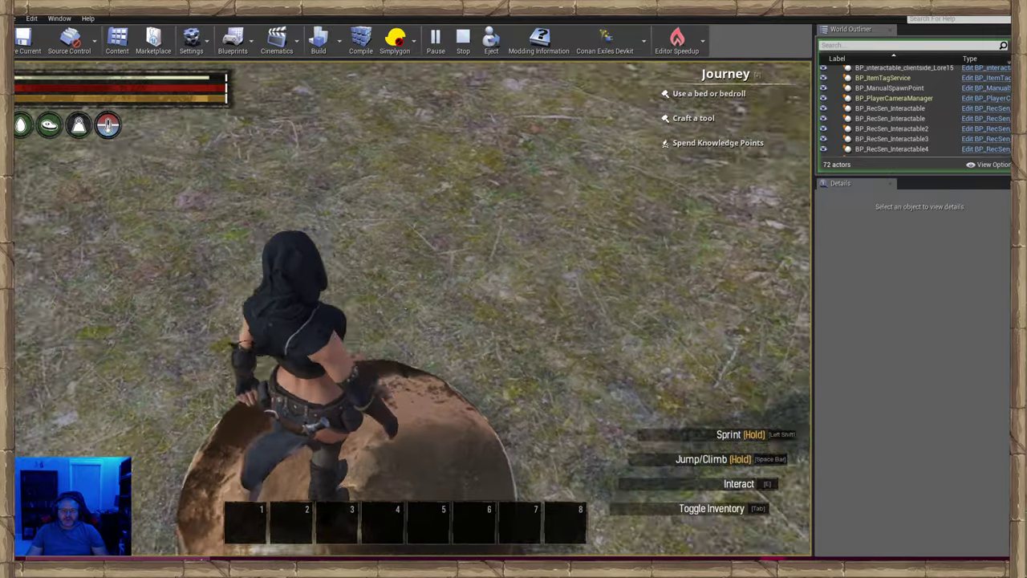
key("w")
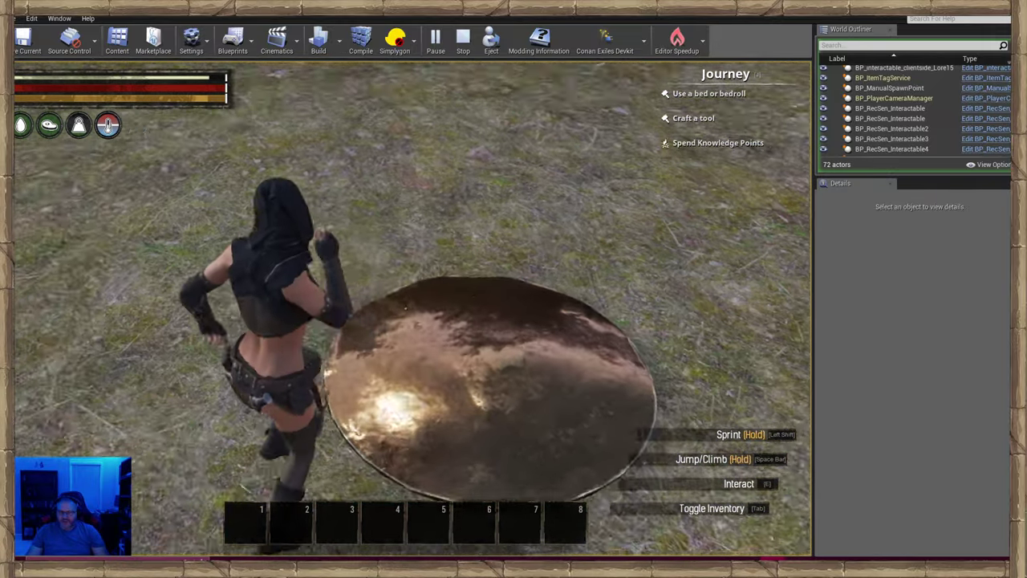
Run the character back toward the green-flamed plate and across the map to the light beam, and end the play session.
key("w")
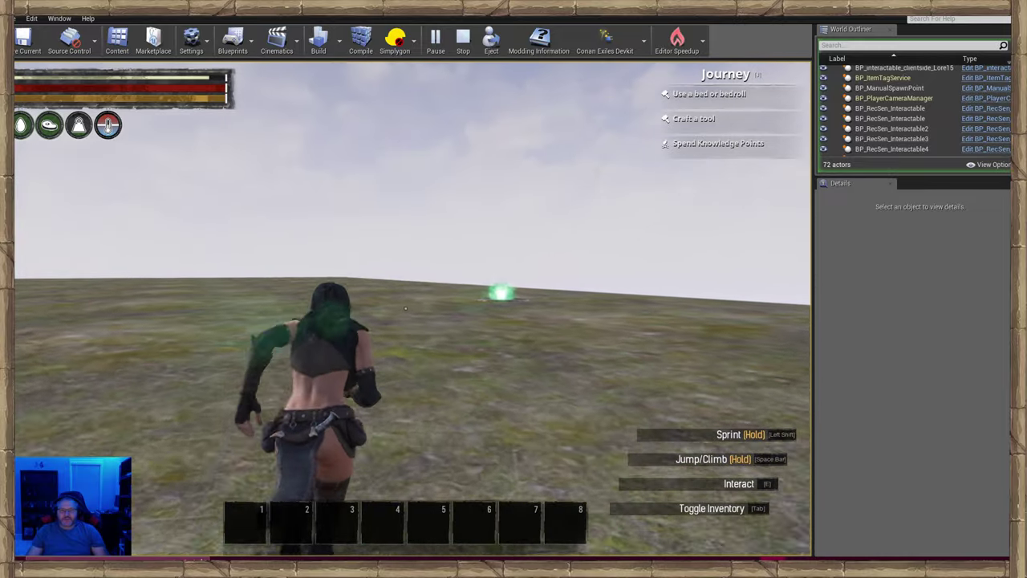
key("w")
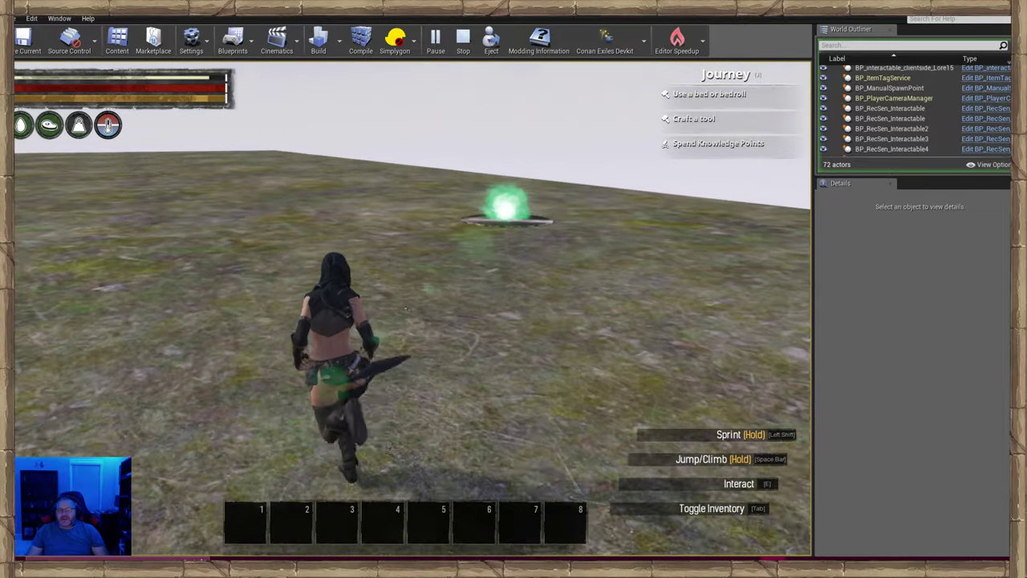
key("w")
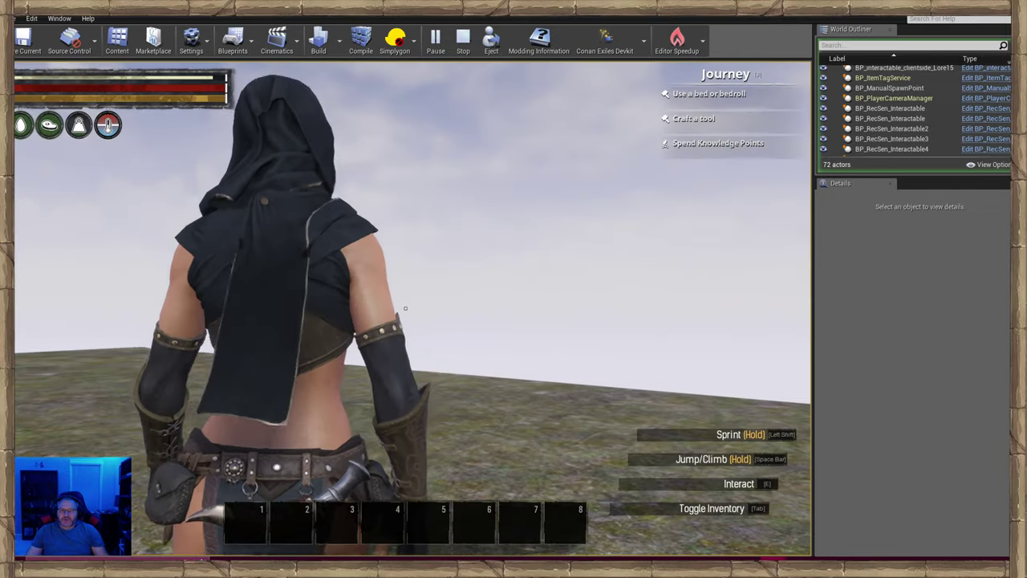
key("w")
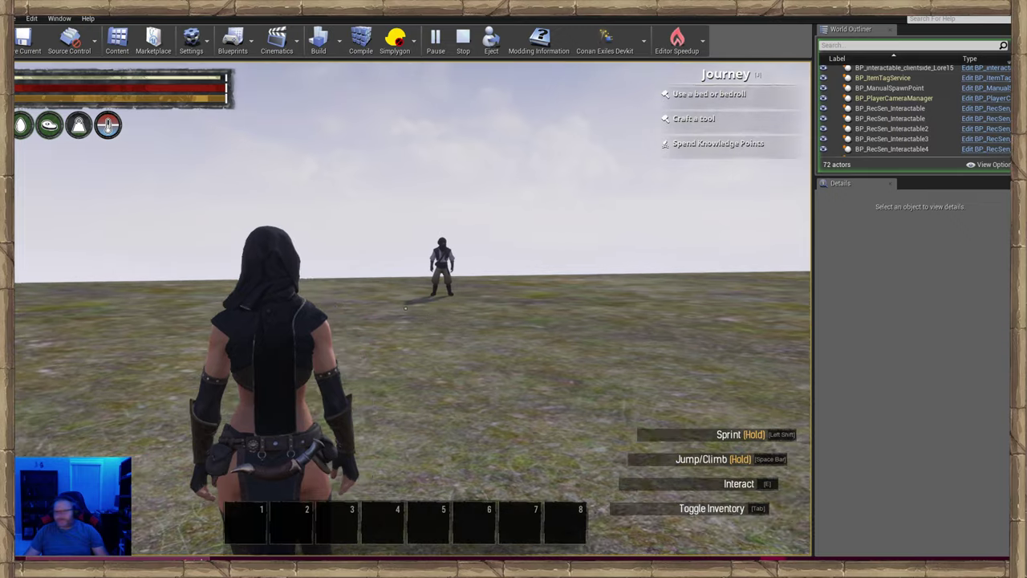
key("w")
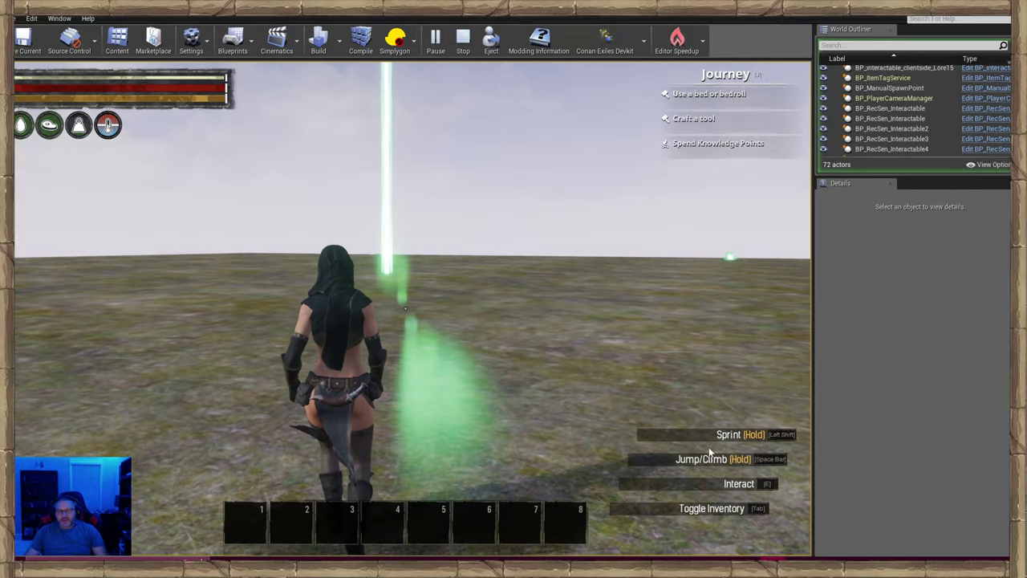
key("Escape")
right_click_drag(521, 331, 667, 305)
key("s")
key("w")
right_click_drag(618, 329, 475, 334)
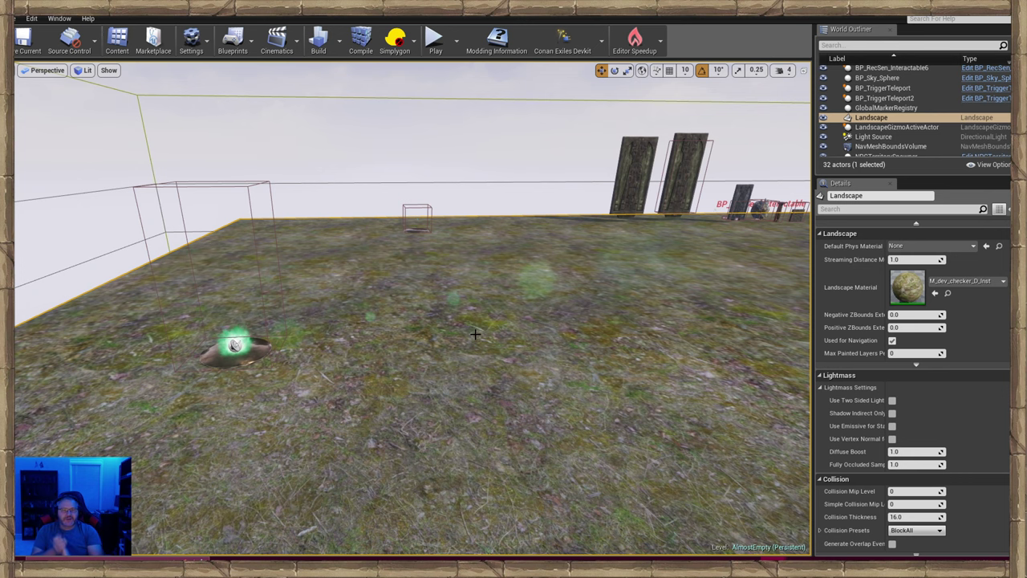
mouse_move(400, 290)
right_mouse_down()
mouse_move(369, 298)
mouse_move(377, 257)
mouse_move(399, 290)
right_mouse_up()
key("w")
key("s")
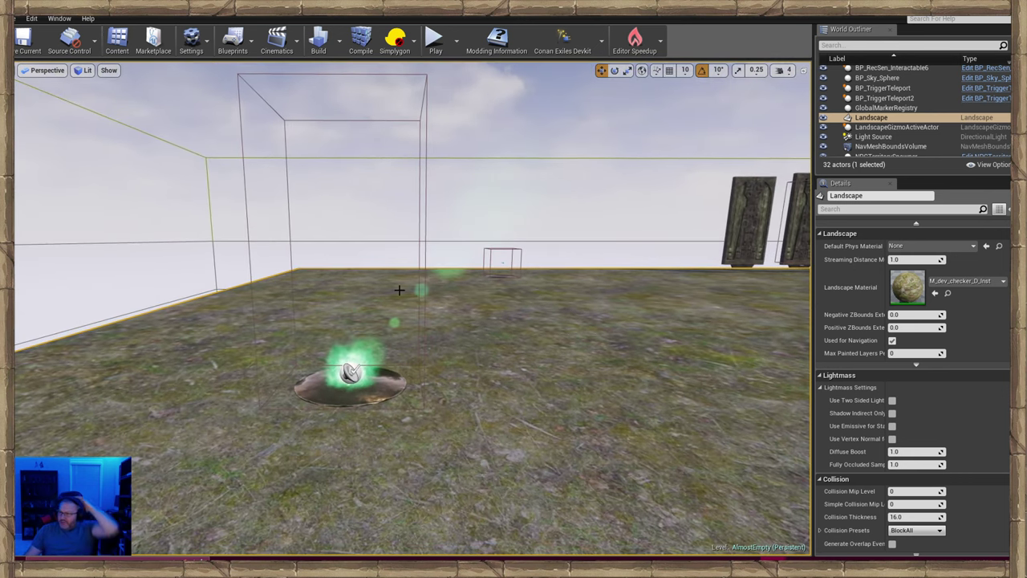